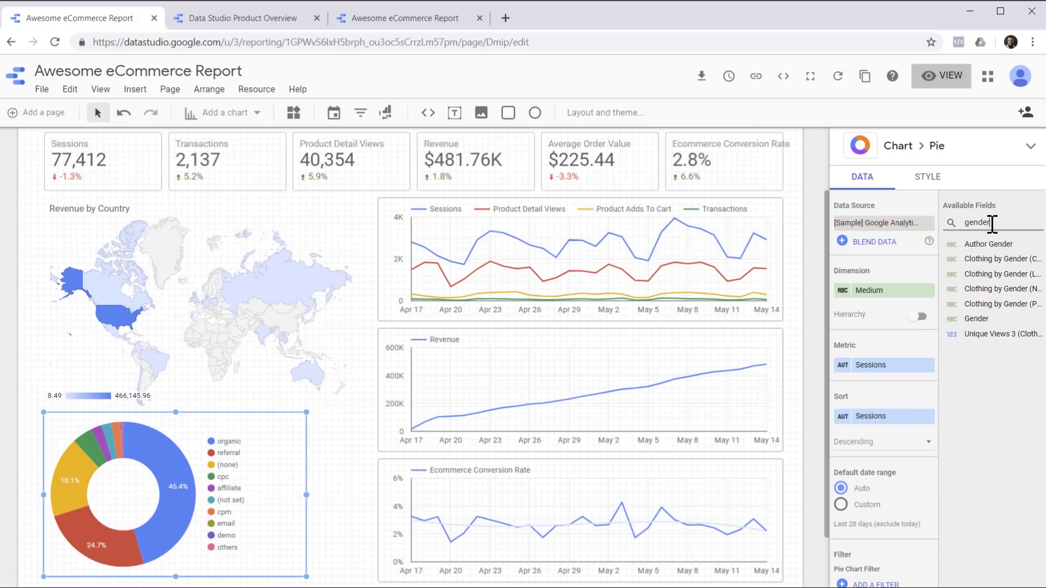
# Step: Drop the Gender field onto the pie chart, then bring up the finished eCommerce report
pyautogui.moveTo(997, 320); pyautogui.dragTo(875, 302)
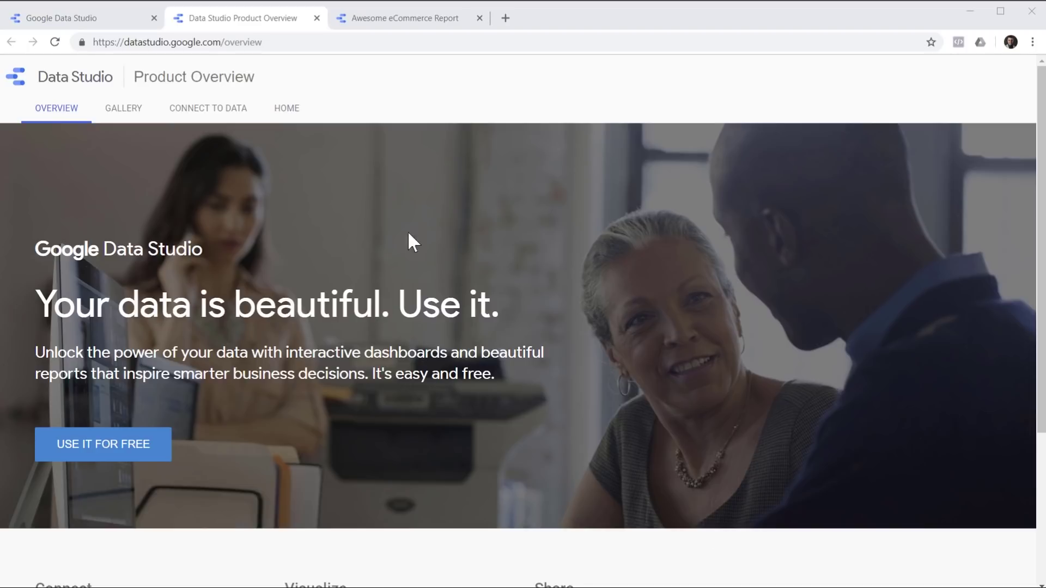
pyautogui.click(413, 21)
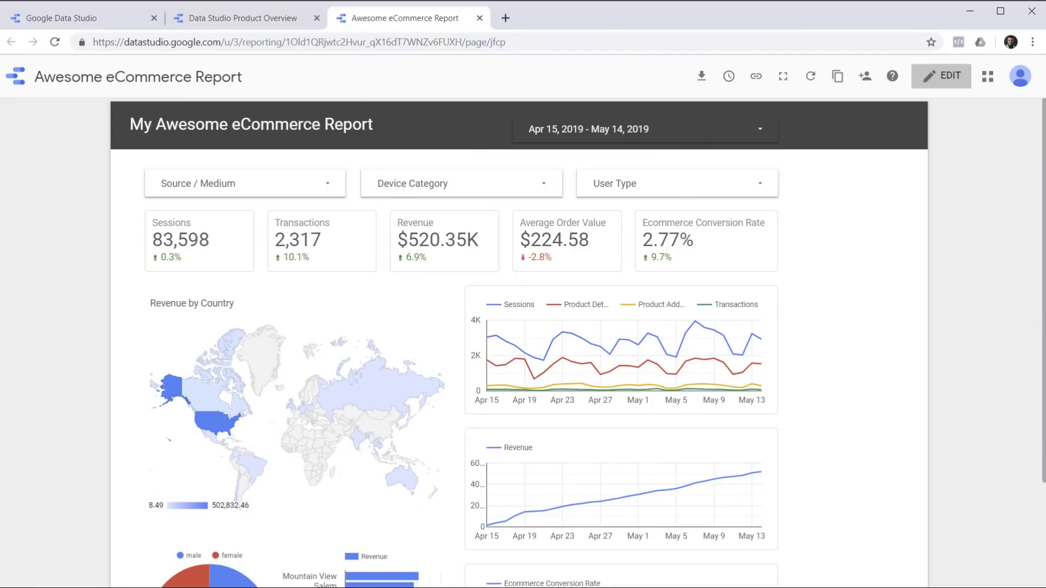
# Step: Return to the Data Studio Home page in the first browser tab with Ctrl+1
pyautogui.hotkey('ctrl', '1')
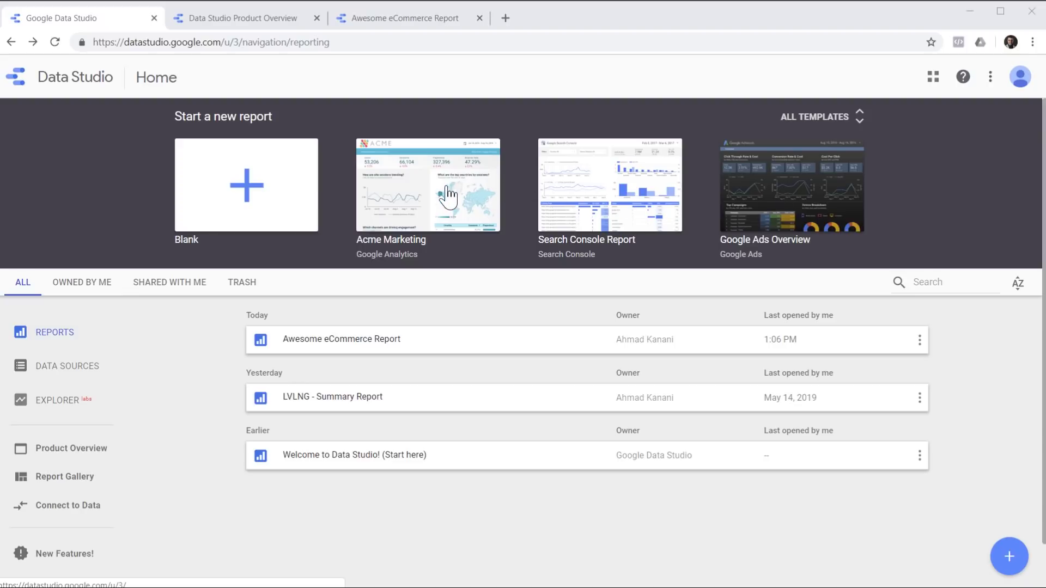
# Step: Start a Blank report, browse the data connector gallery, and cancel without connecting
pyautogui.click(275, 200)
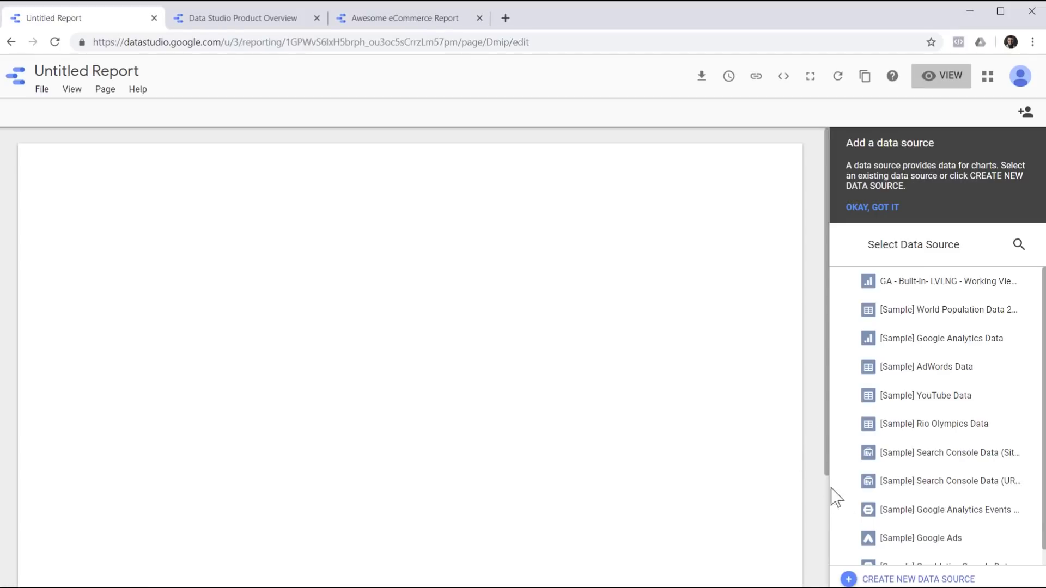
pyautogui.click(897, 579)
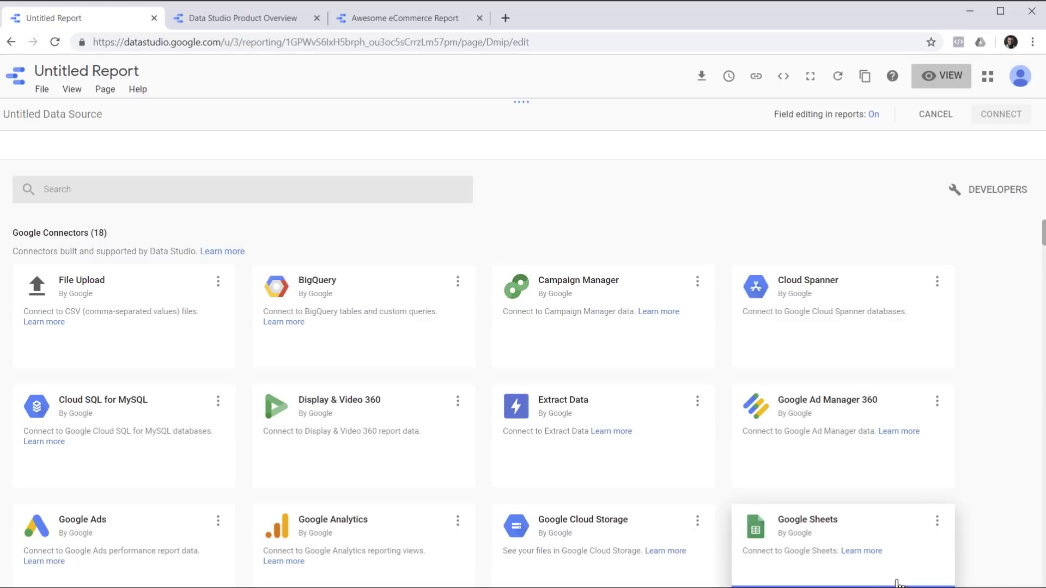
pyautogui.scroll(-1, 896, 583)
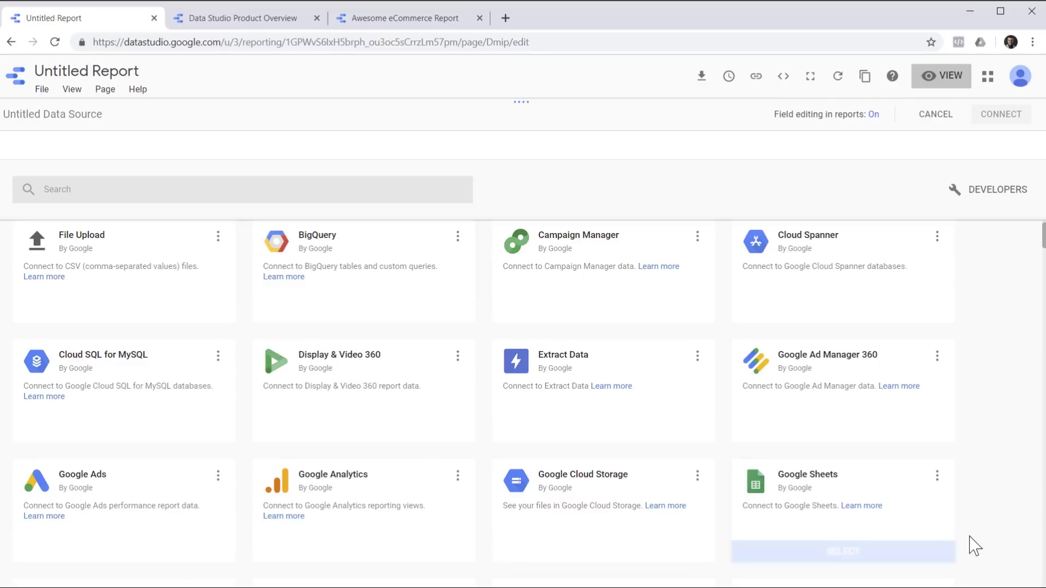
pyautogui.scroll(-7, 975, 545)
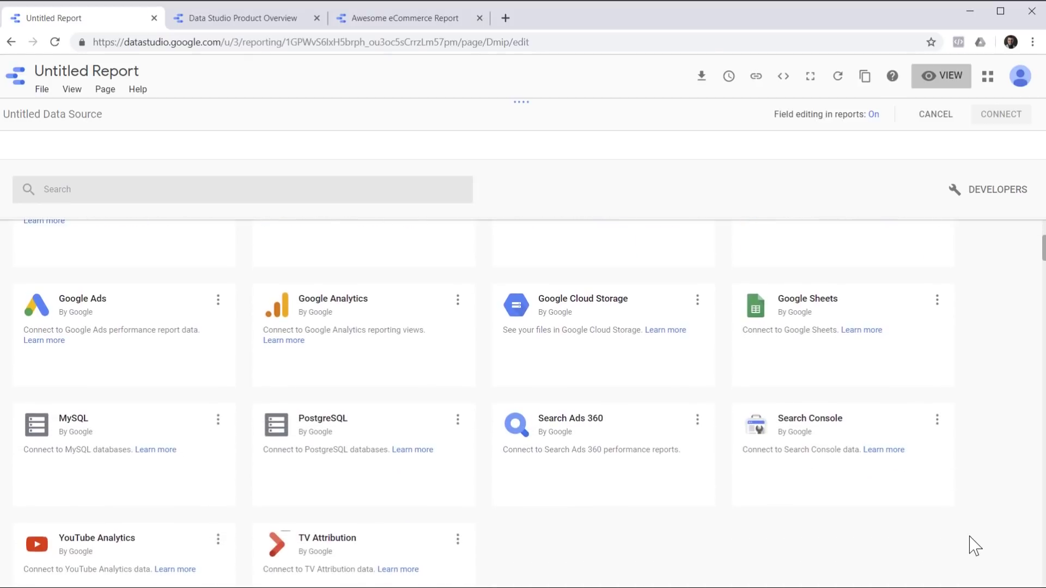
pyautogui.scroll(-9, 974, 545)
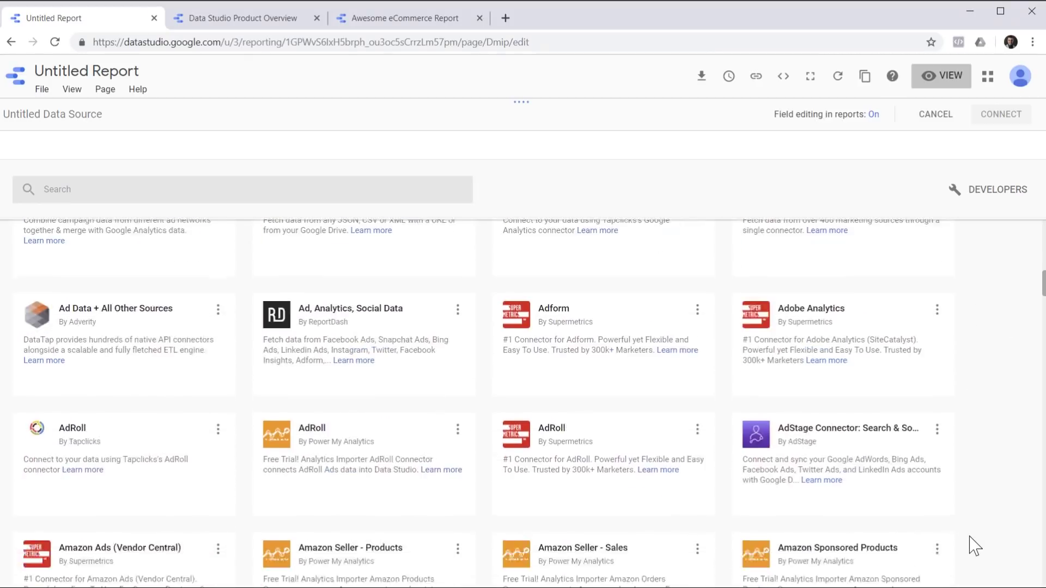
pyautogui.scroll(-3, 974, 545)
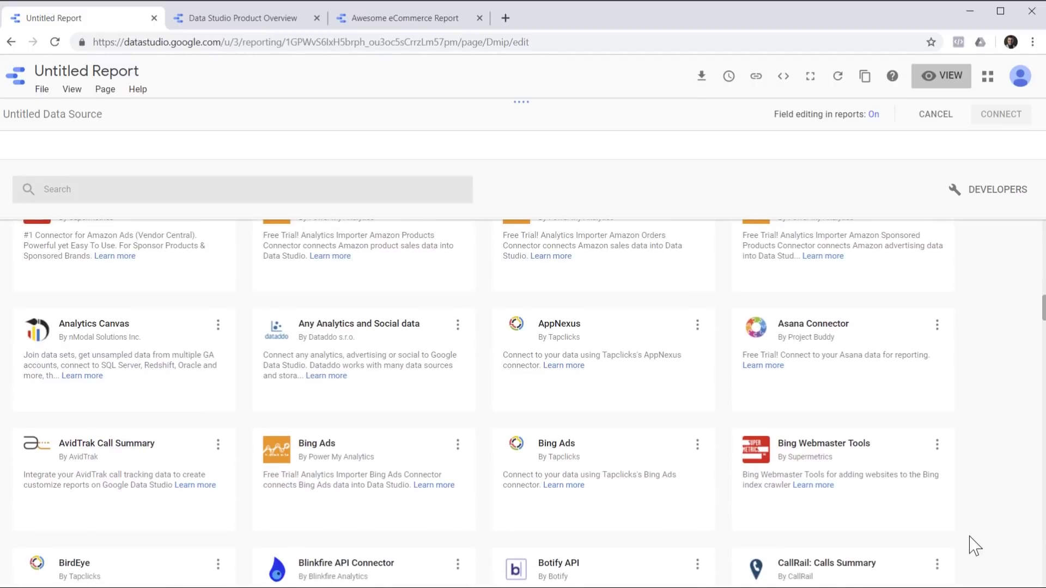
pyautogui.scroll(5, 975, 545)
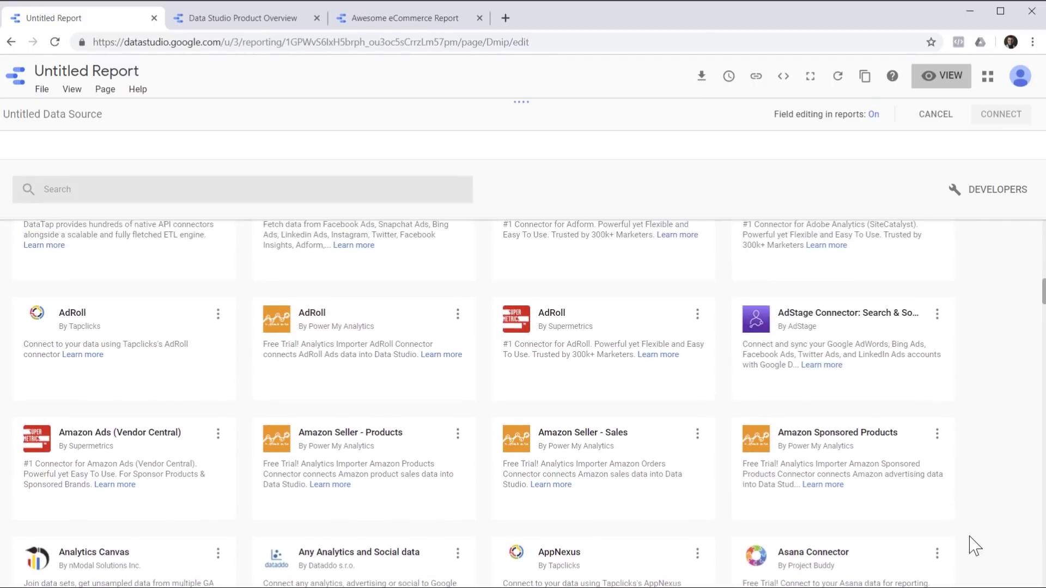
pyautogui.scroll(8, 975, 545)
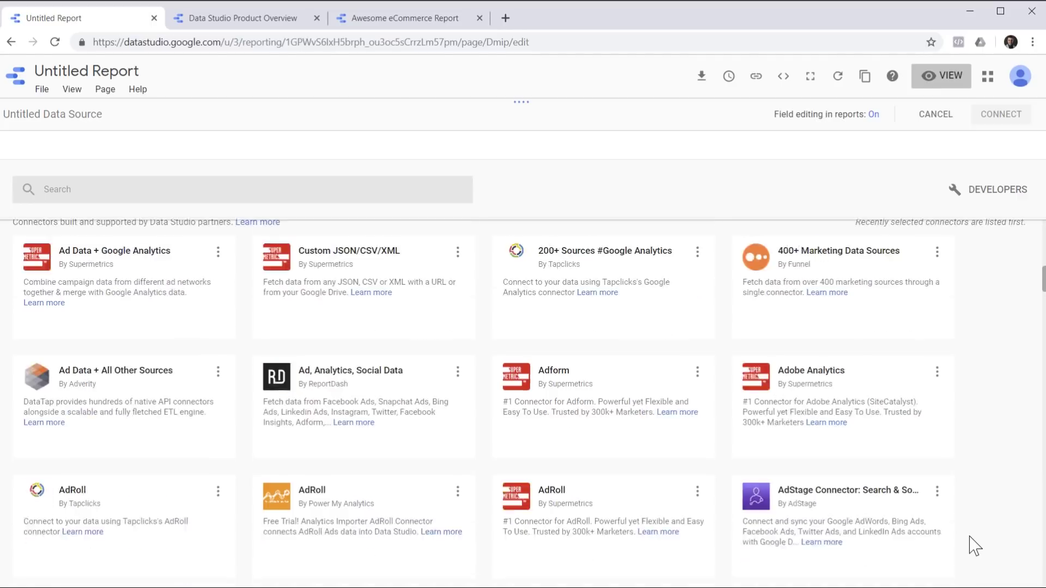
pyautogui.scroll(3, 974, 546)
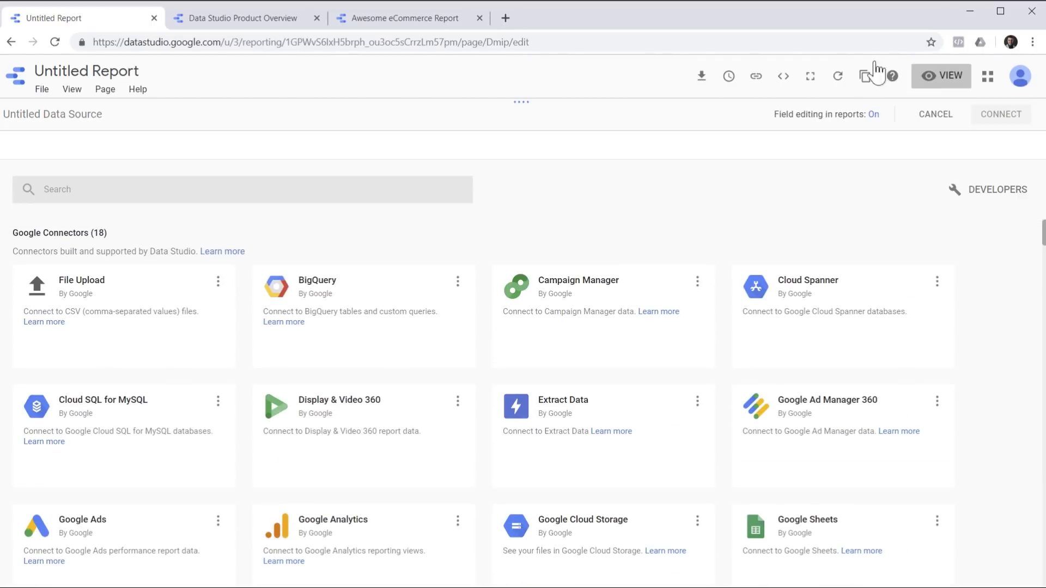
pyautogui.click(934, 115)
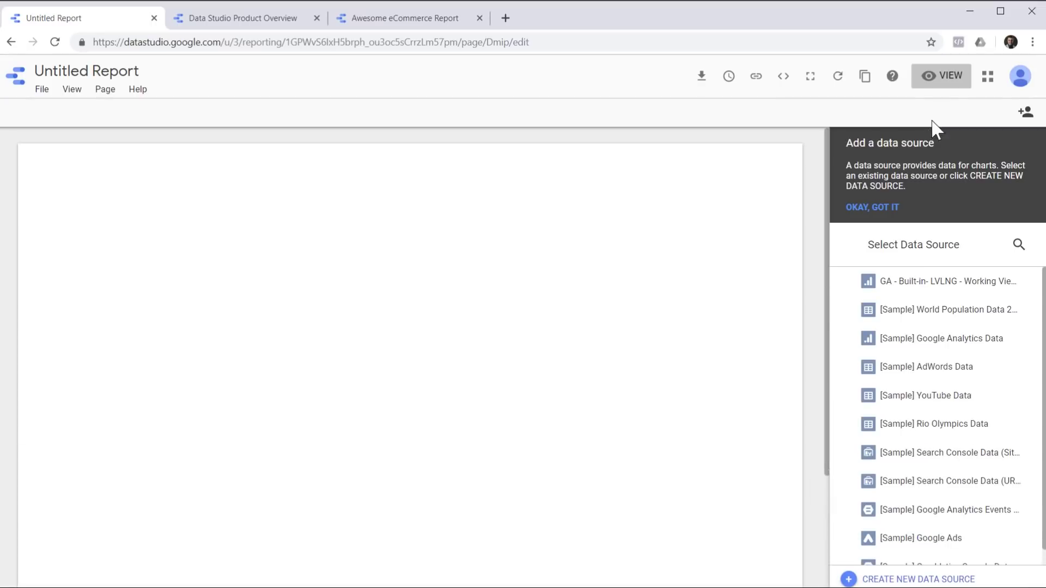
# Step: Add [Sample] Google Analytics Data, rename the report 'Awesome eCommerce Report', and insert a rectangle
pyautogui.click(935, 344)
pyautogui.click(653, 395)
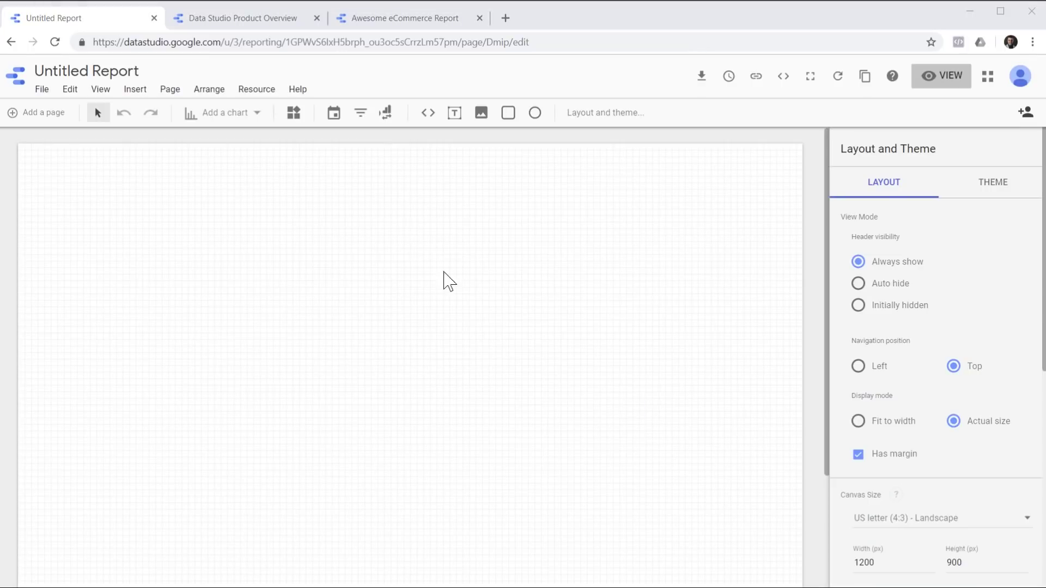
pyautogui.click(107, 70)
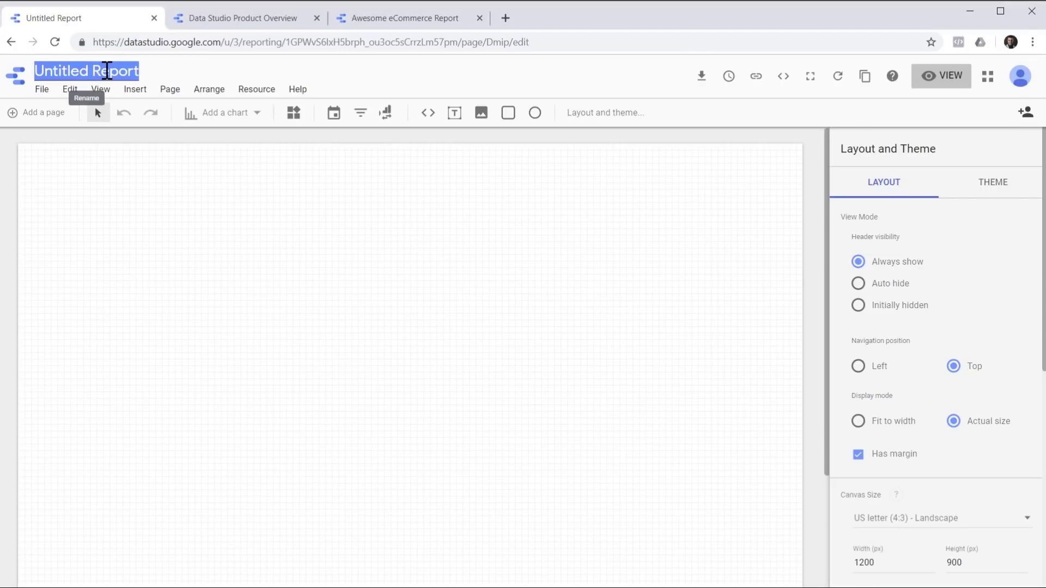
pyautogui.write('Awesome eCommerce Report')
pyautogui.press('Return')
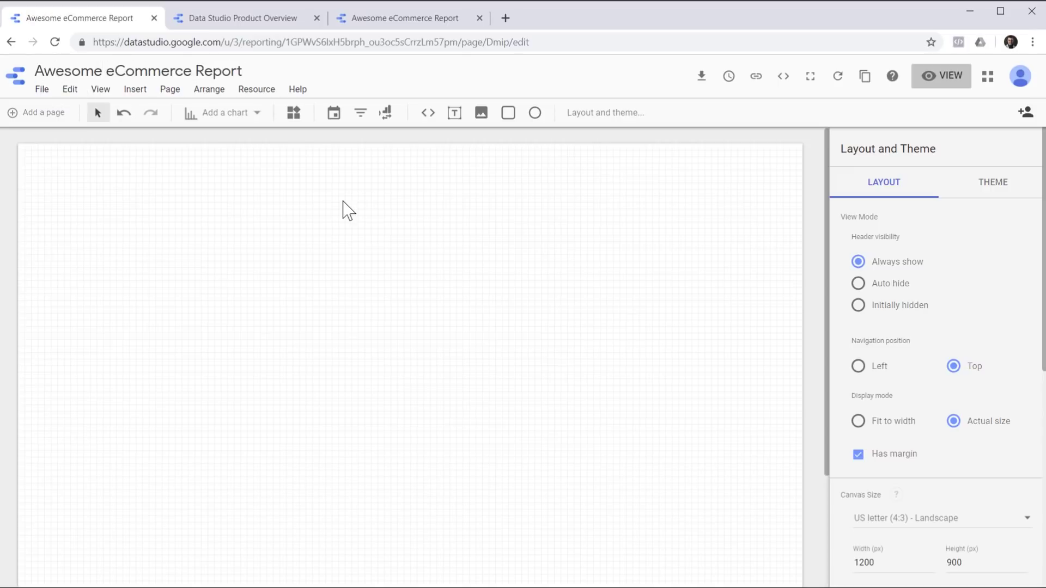
pyautogui.click(508, 113)
# Step: Shape the rectangle into a full-width dark grey band across the page top
pyautogui.moveTo(469, 234); pyautogui.dragTo(216, 239)
pyautogui.moveTo(149, 307); pyautogui.dragTo(187, 183)
pyautogui.moveTo(280, 163); pyautogui.dragTo(803, 163)
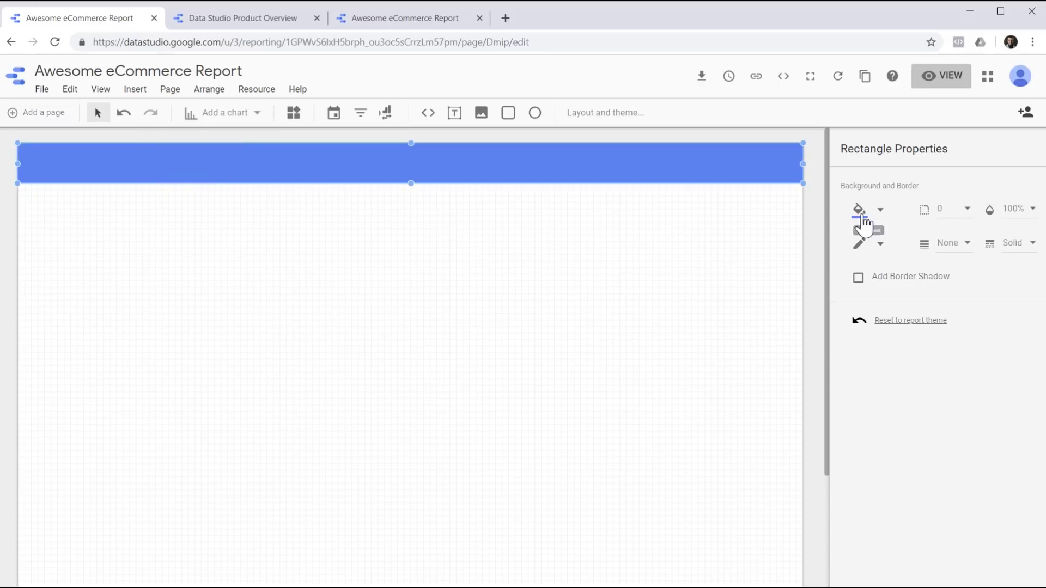
pyautogui.click(861, 210)
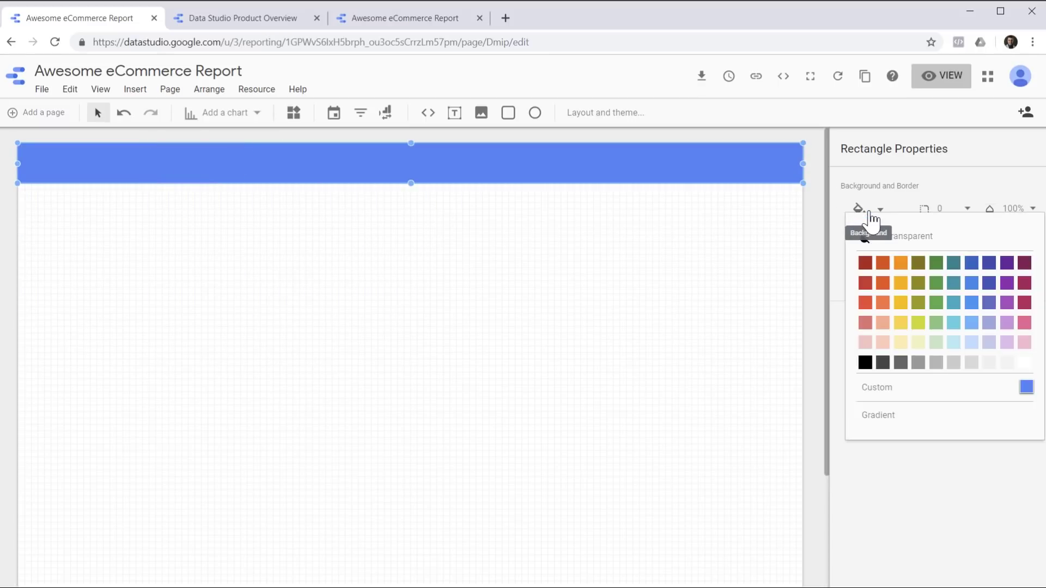
pyautogui.click(883, 363)
# Step: Add the title 'My Awesome eCommerce Report' in white 24px text inside the band
pyautogui.click(455, 119)
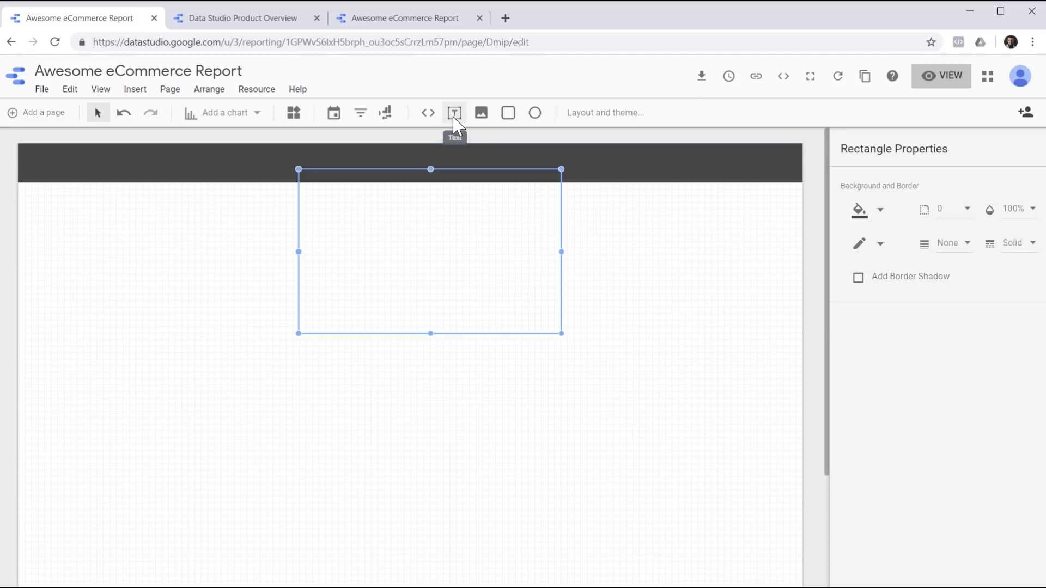
pyautogui.click(329, 196)
pyautogui.write('My Awesome')
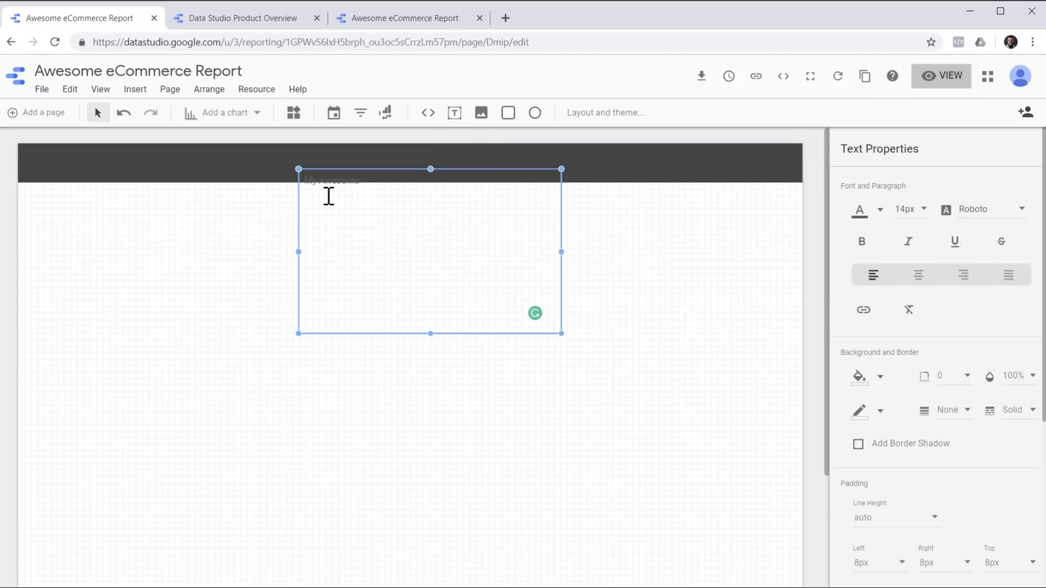
pyautogui.write(' eCommerce Report')
pyautogui.hotkey('ctrl', 'a')
pyautogui.click(859, 211)
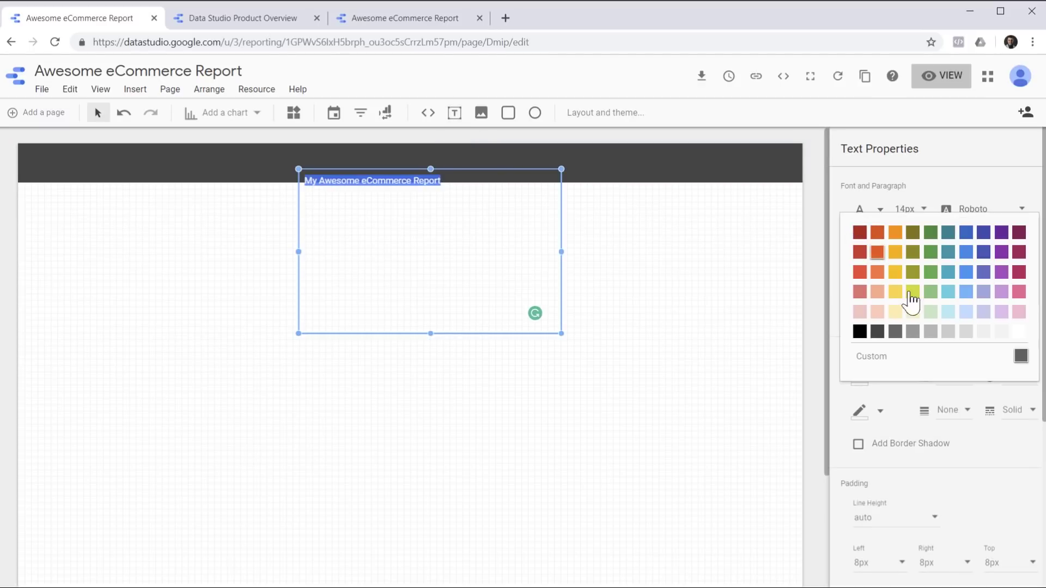
pyautogui.click(1018, 331)
pyautogui.click(921, 211)
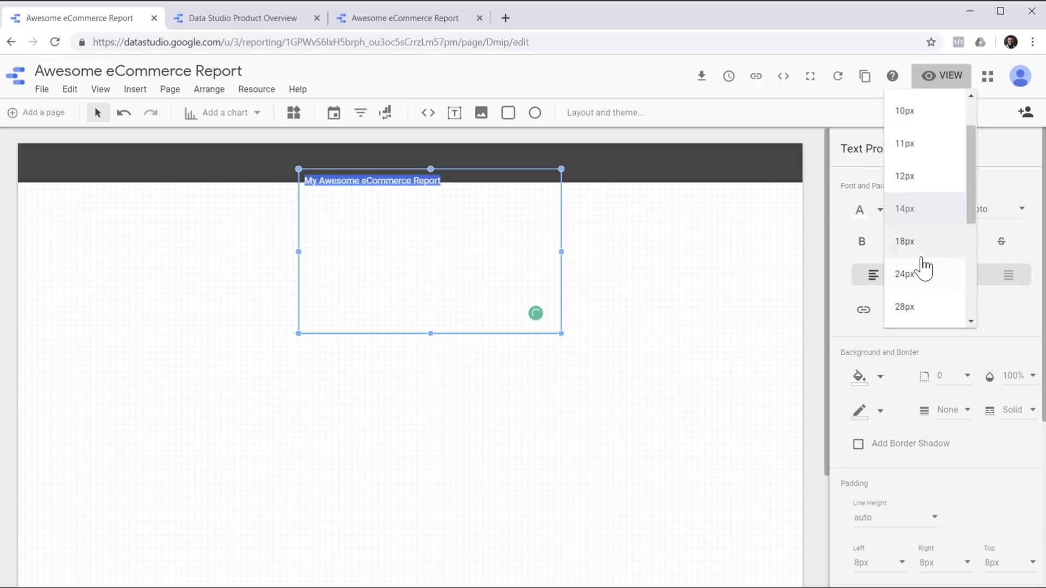
pyautogui.click(922, 270)
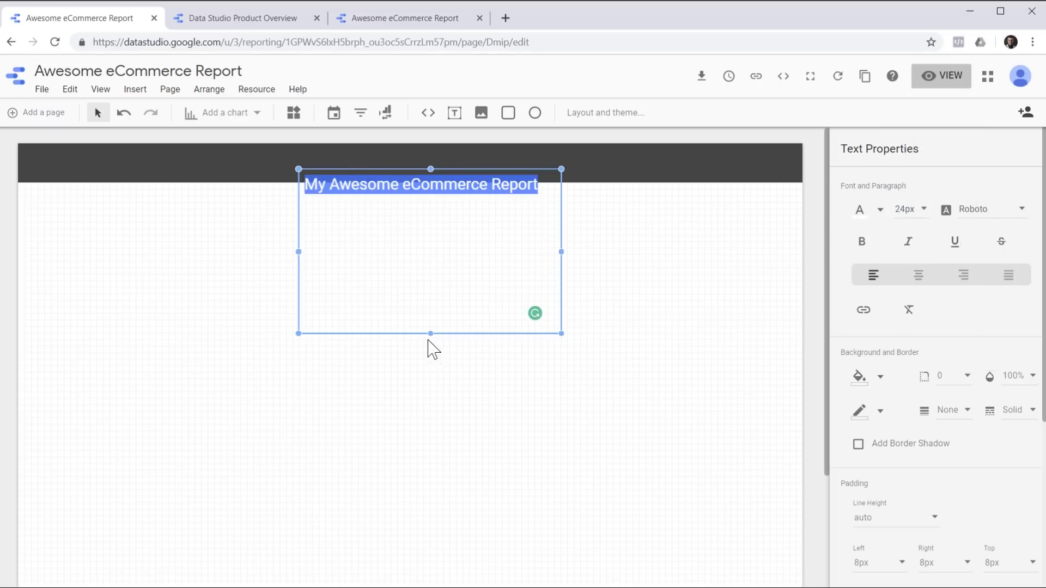
pyautogui.moveTo(431, 334); pyautogui.dragTo(431, 203)
pyautogui.click(480, 173)
pyautogui.moveTo(480, 173); pyautogui.dragTo(205, 152)
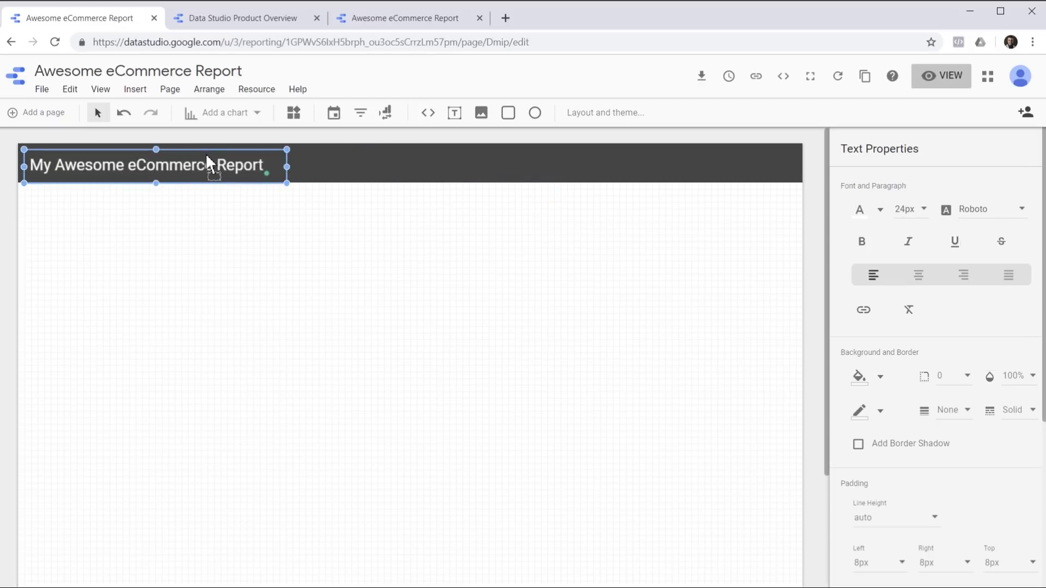
pyautogui.click(243, 117)
# Step: Add a Sessions scorecard with a grey border, corner radius 4 and 10px left padding
pyautogui.click(205, 214)
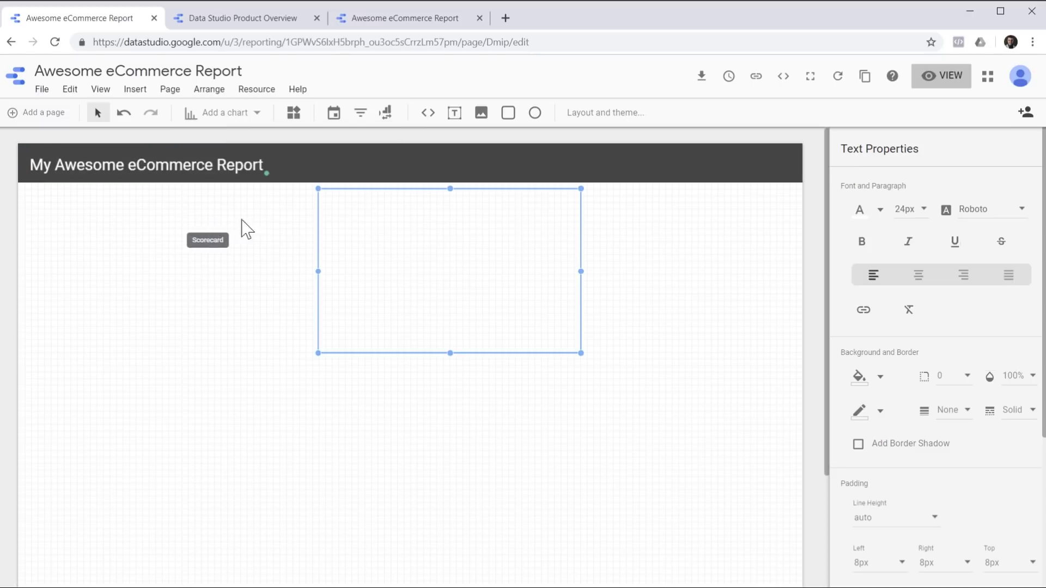
pyautogui.moveTo(450, 351); pyautogui.dragTo(455, 243)
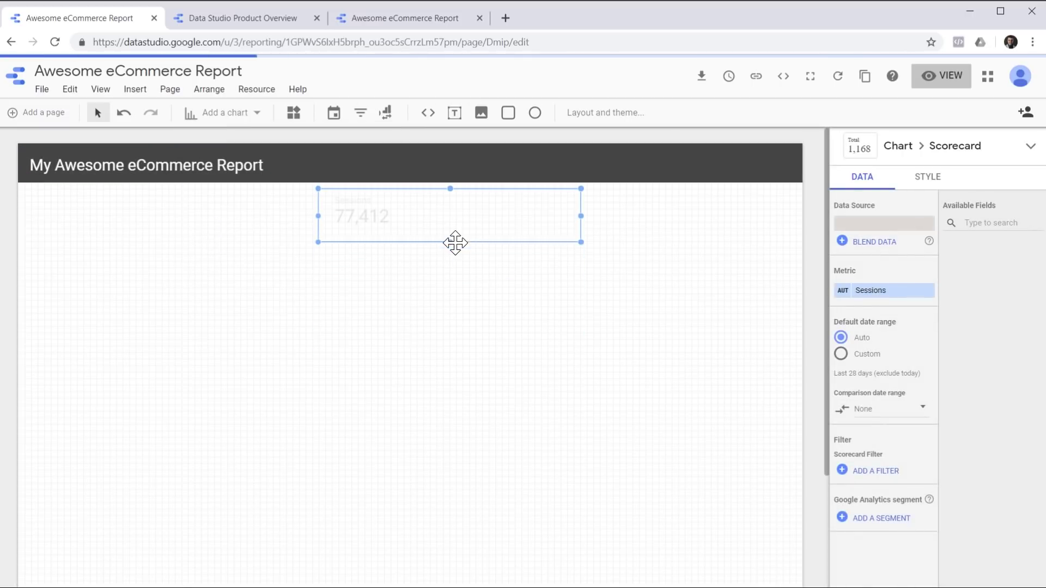
pyautogui.moveTo(579, 217); pyautogui.dragTo(112, 243)
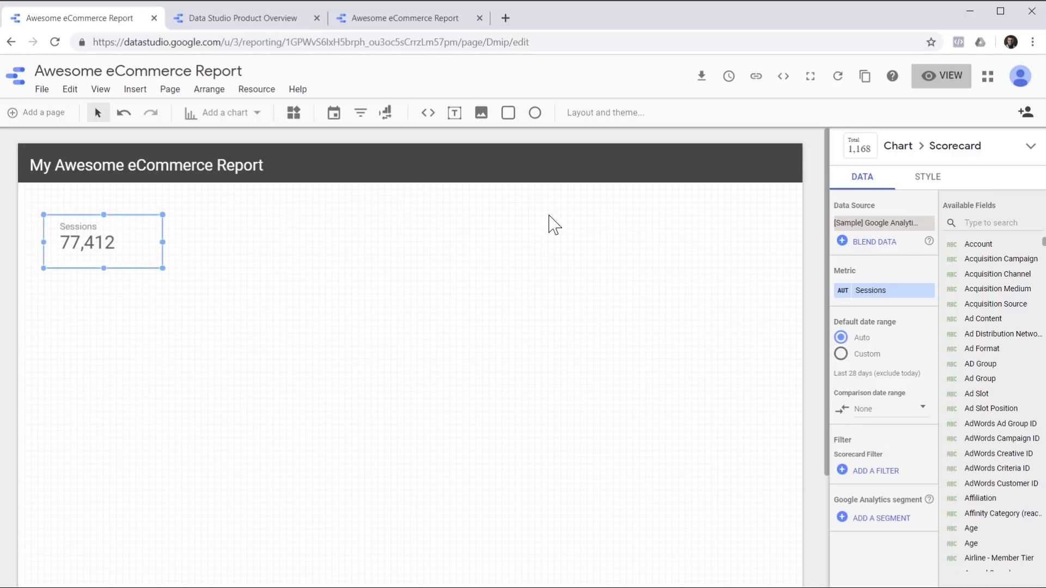
pyautogui.click(928, 177)
pyautogui.scroll(-5, 979, 324)
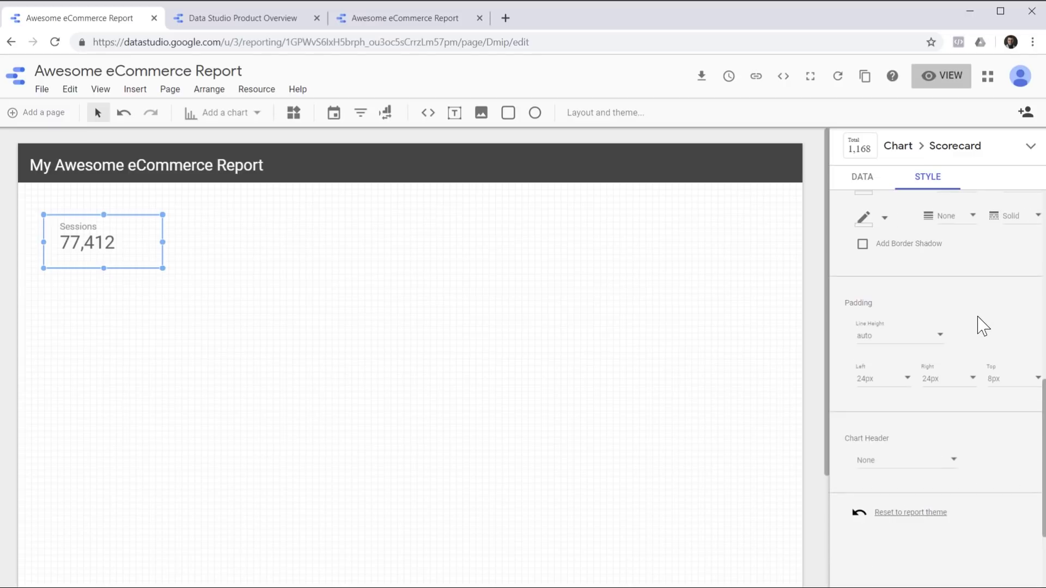
pyautogui.scroll(1, 927, 289)
pyautogui.click(883, 267)
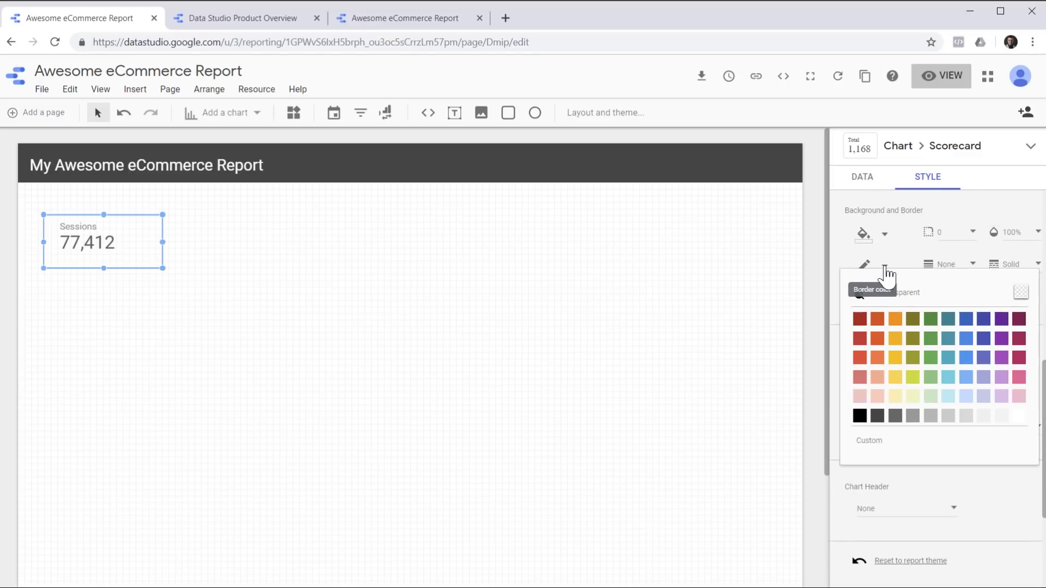
pyautogui.click(937, 420)
pyautogui.click(969, 234)
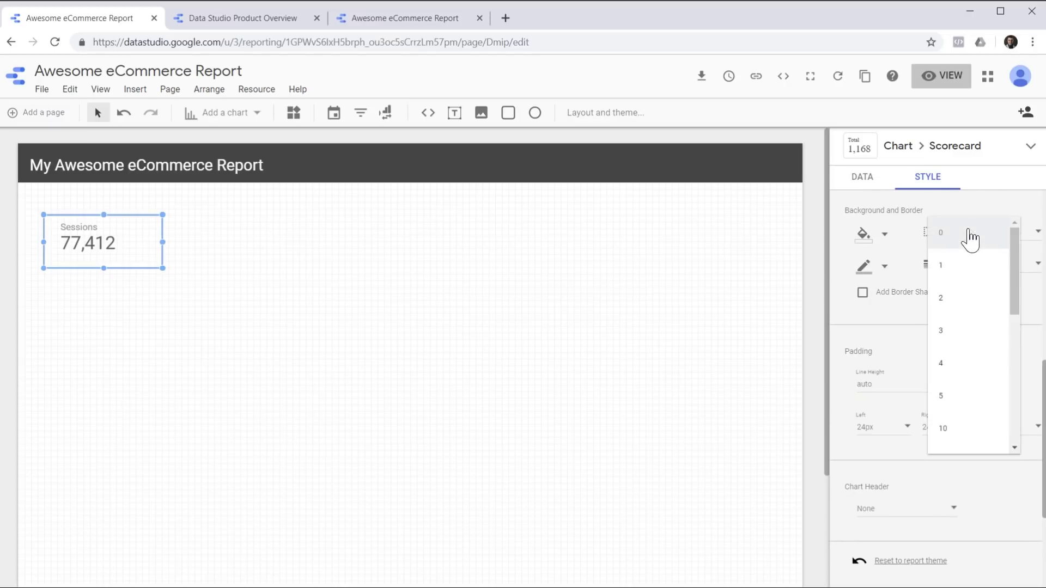
pyautogui.click(957, 365)
pyautogui.click(904, 427)
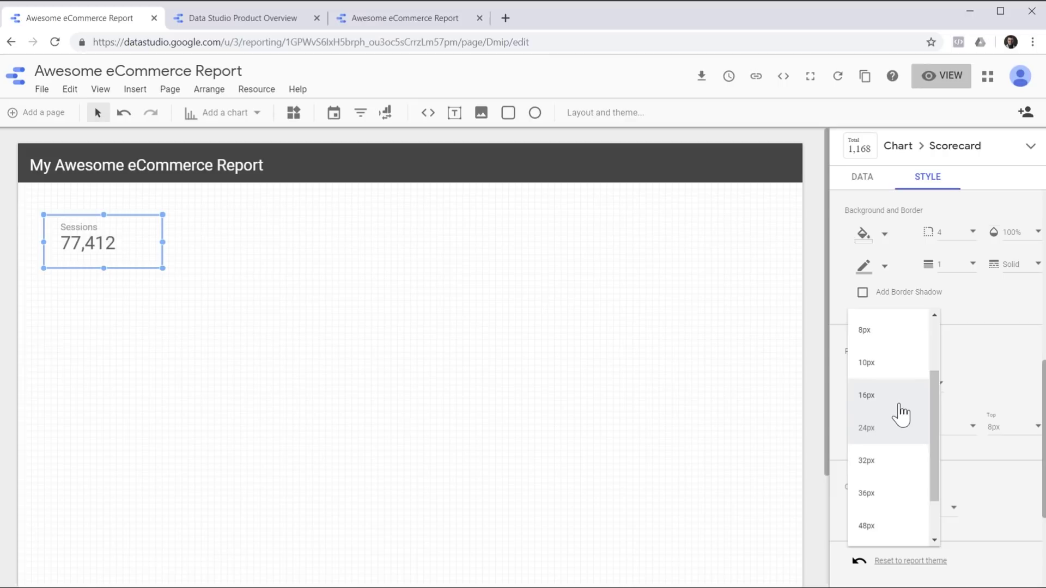
pyautogui.click(887, 364)
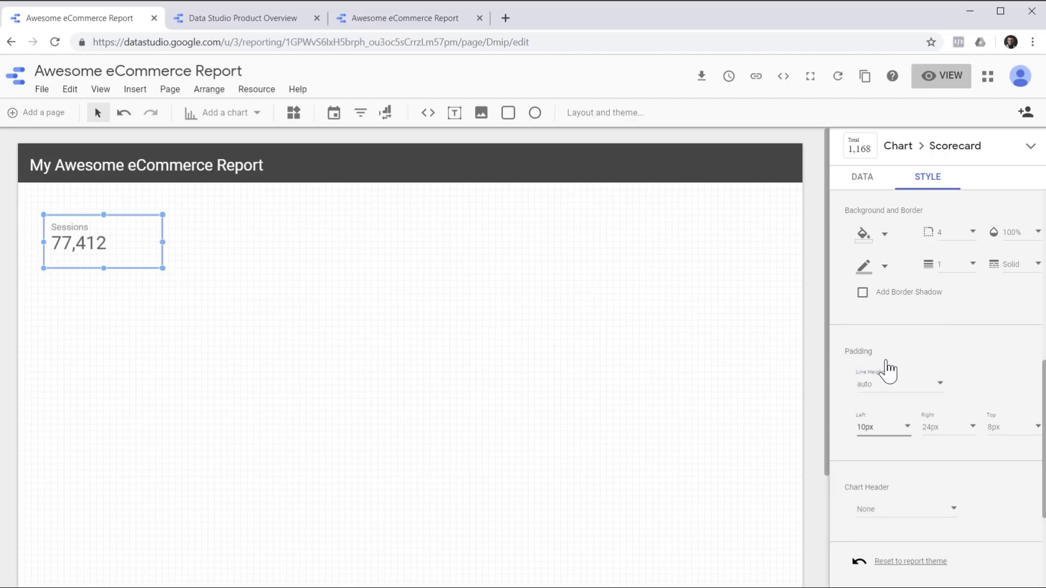
# Step: Compare the Sessions scorecard against the previous period and make it slightly taller
pyautogui.click(861, 186)
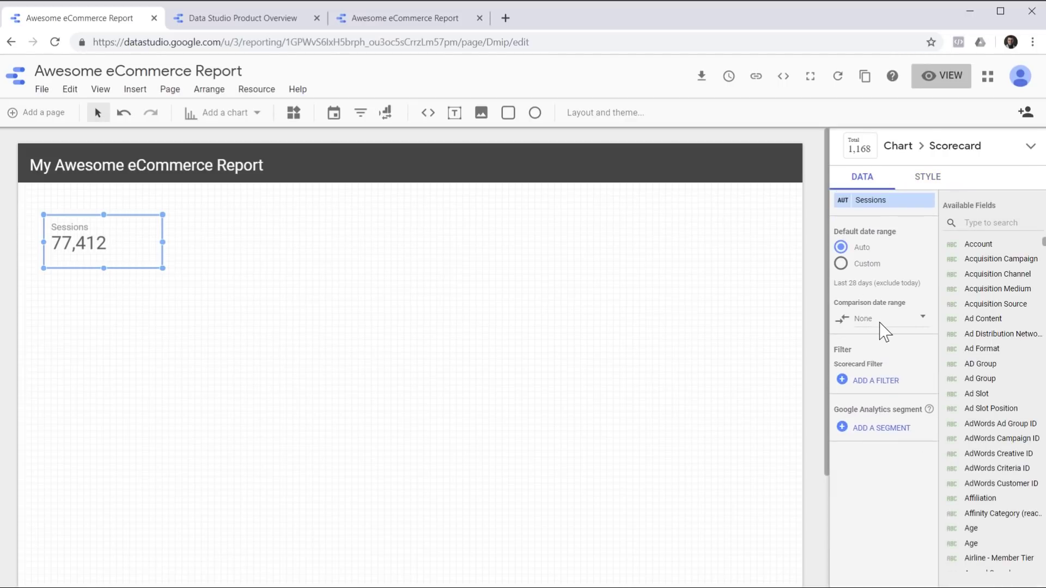
pyautogui.click(889, 320)
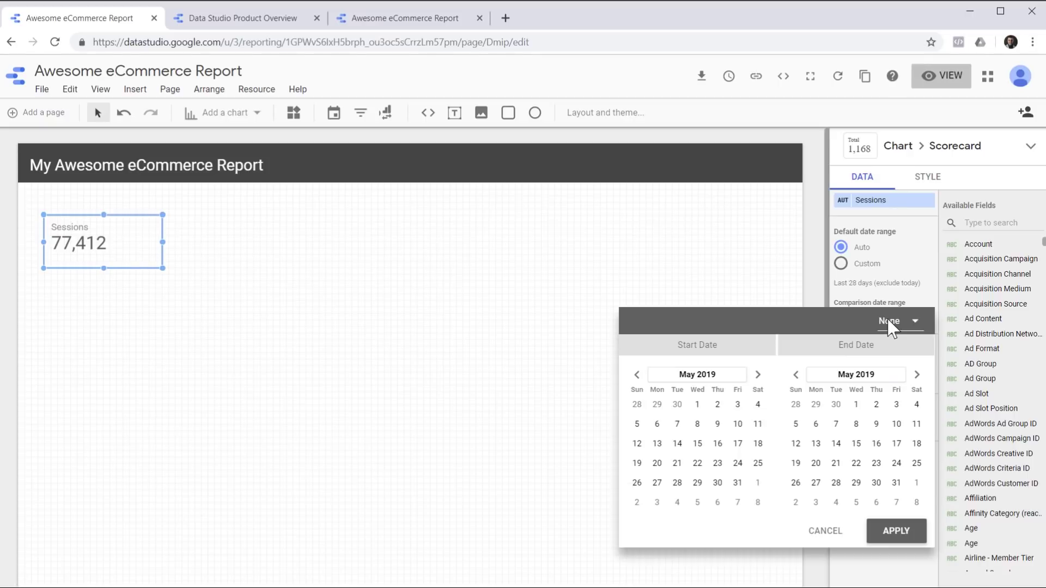
pyautogui.click(897, 327)
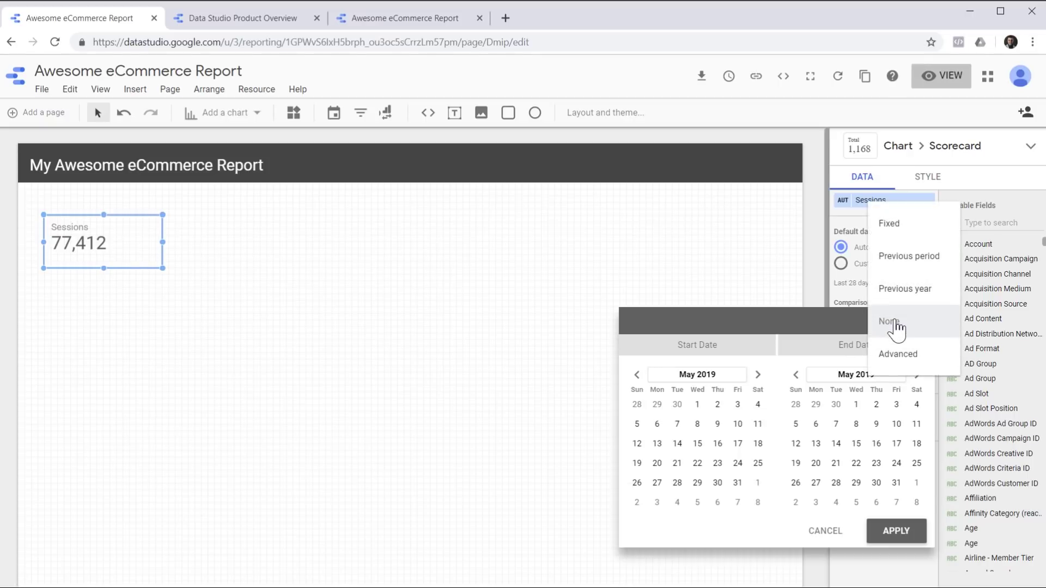
pyautogui.click(926, 266)
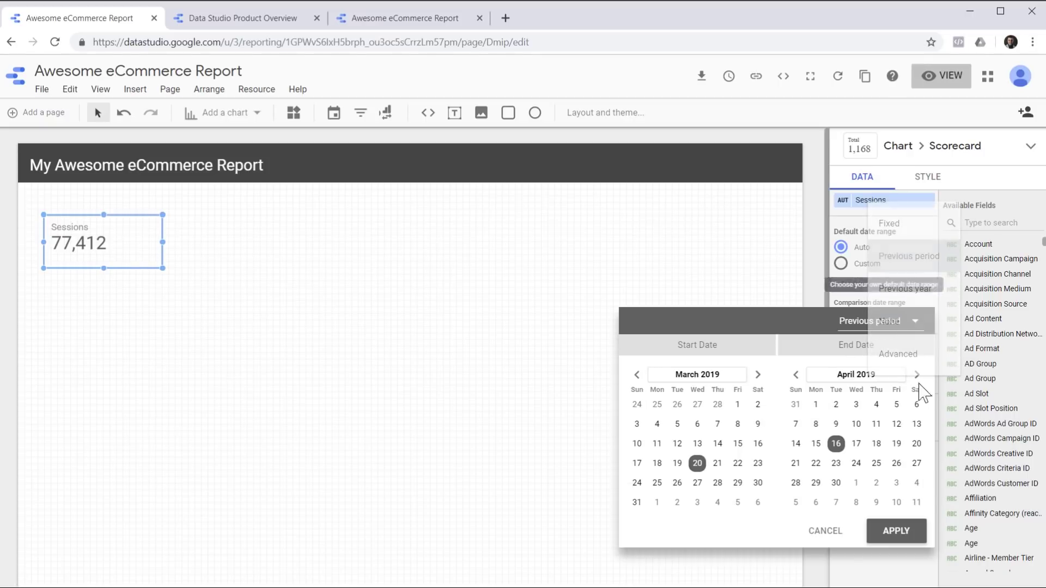
pyautogui.click(896, 531)
pyautogui.moveTo(104, 268); pyautogui.dragTo(104, 275)
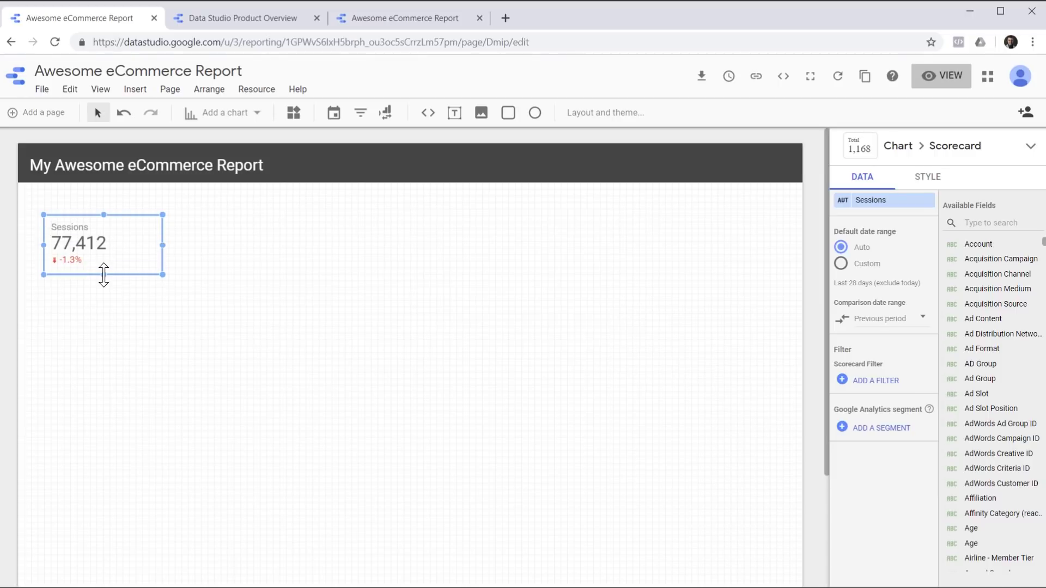
# Step: Duplicate the Sessions scorecard to its right and switch the copy to Transactions
pyautogui.rightClick(127, 256)
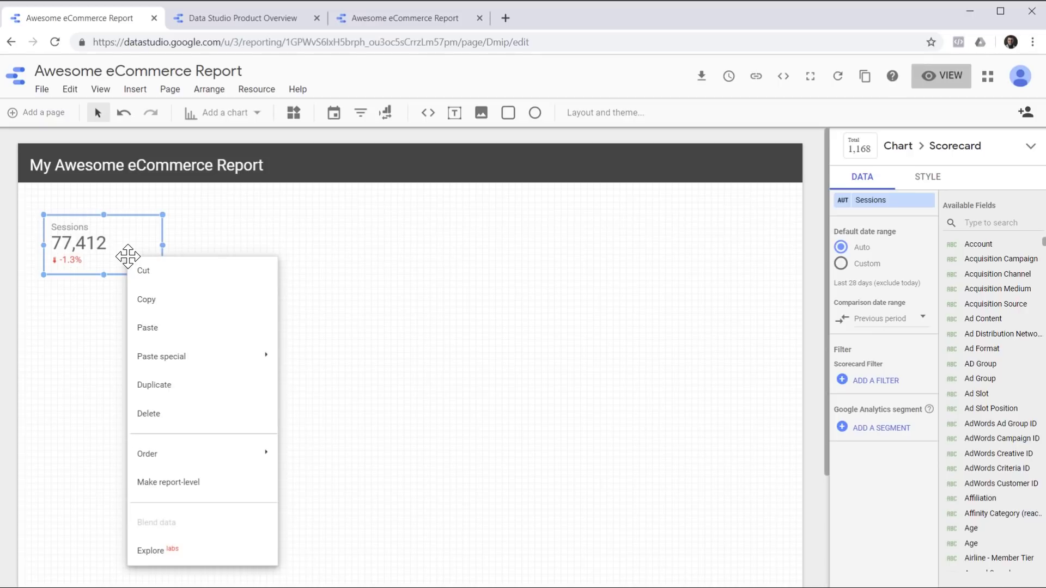
pyautogui.click(182, 398)
pyautogui.moveTo(164, 272); pyautogui.dragTo(278, 272)
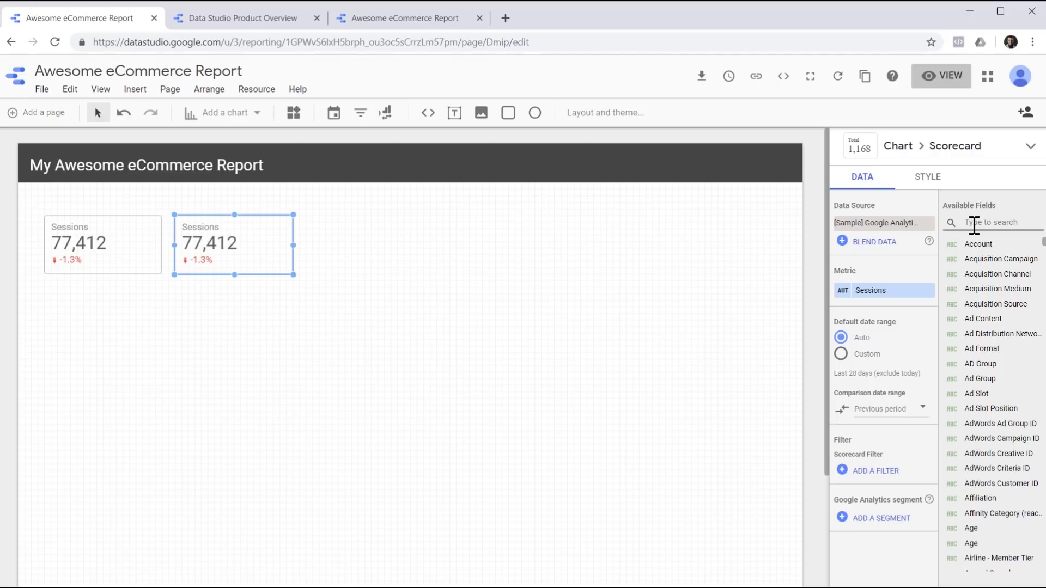
pyautogui.write('ans')
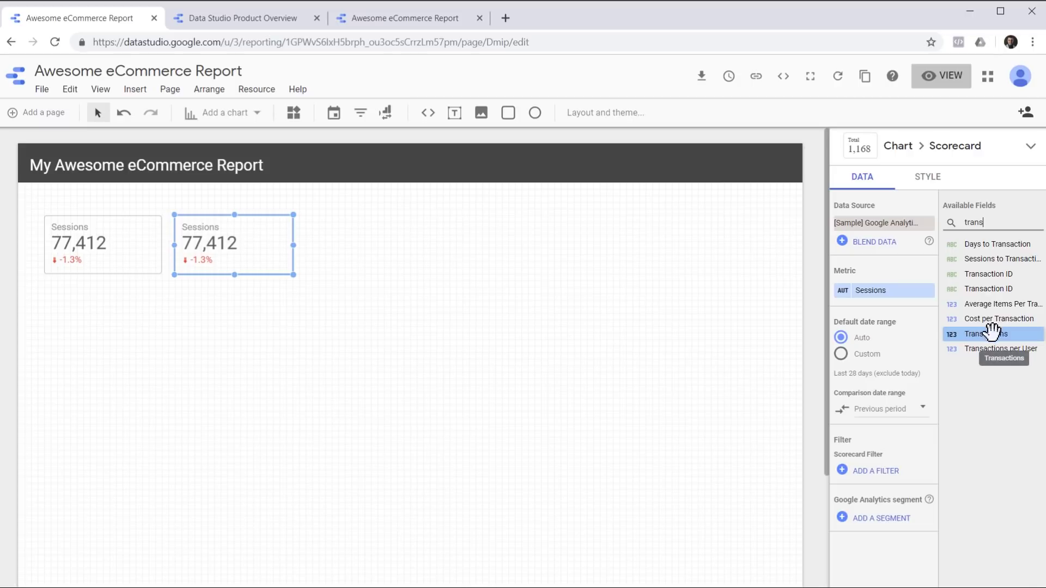
pyautogui.moveTo(987, 334); pyautogui.dragTo(878, 295)
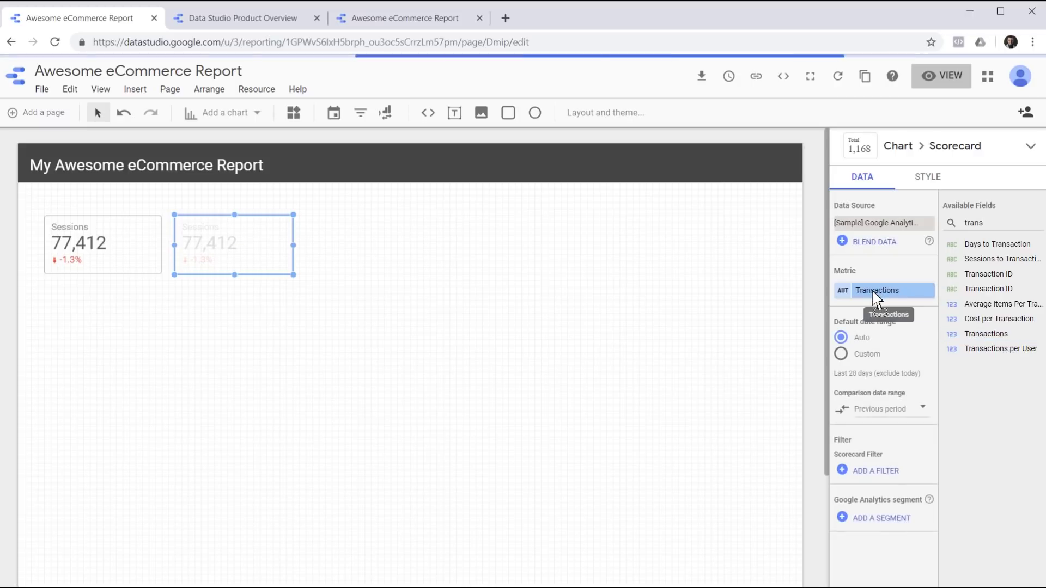
# Step: Duplicate the Transactions scorecard and switch the copy to Product Detail Views
pyautogui.rightClick(276, 245)
pyautogui.click(317, 371)
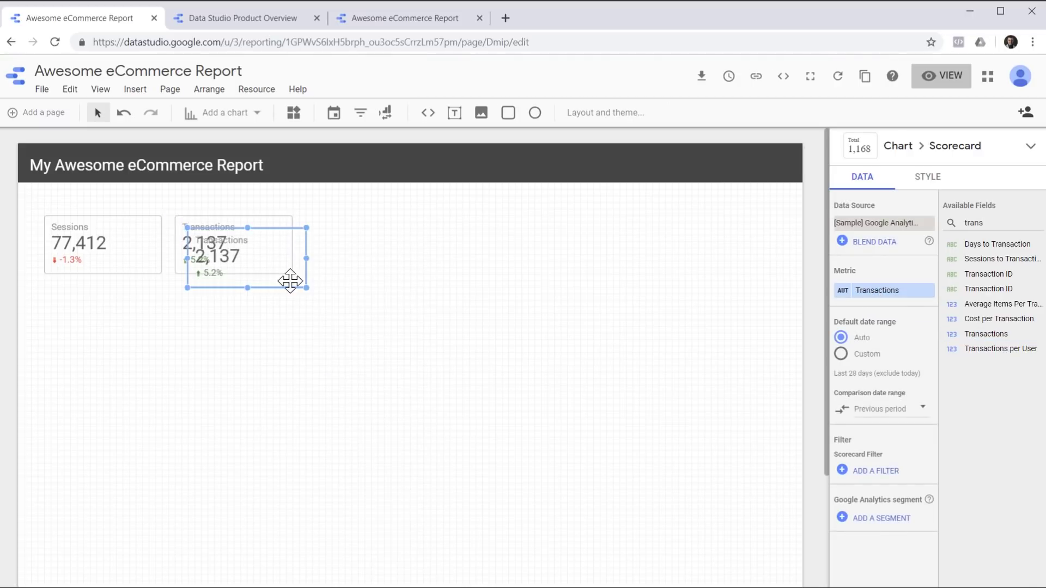
pyautogui.moveTo(289, 280); pyautogui.dragTo(409, 265)
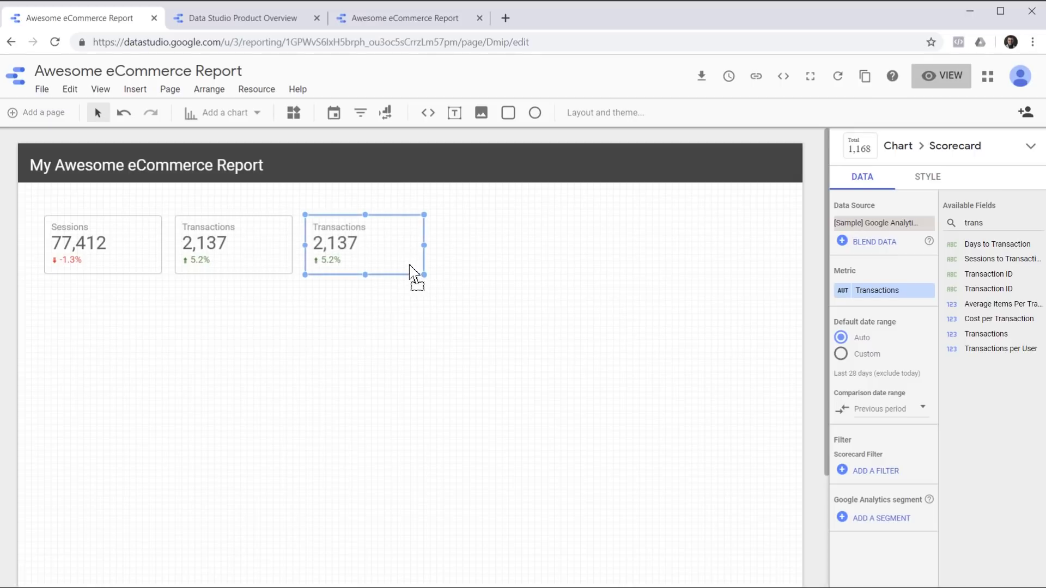
pyautogui.doubleClick(969, 223)
pyautogui.write('product detail')
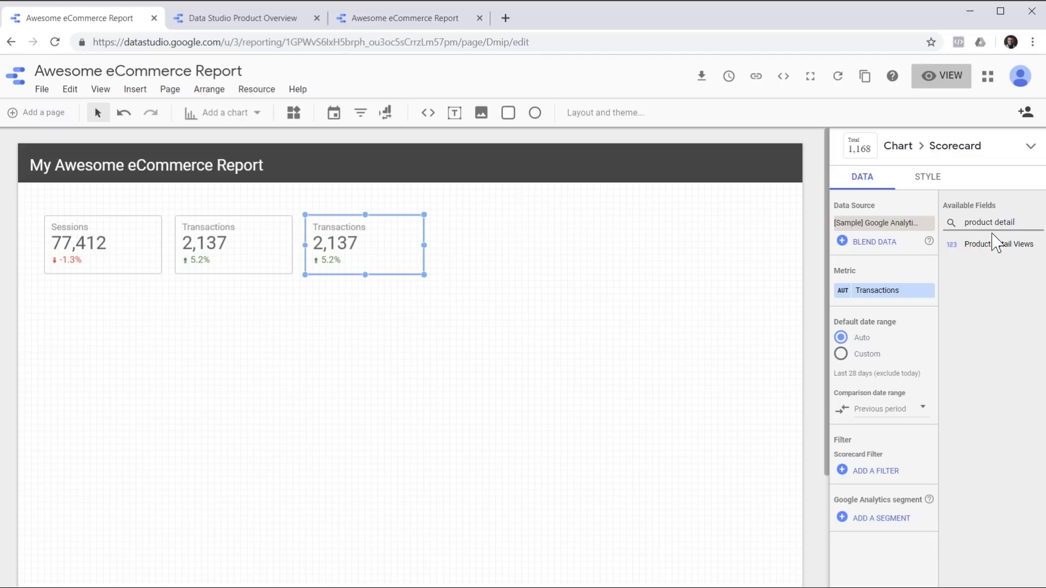
pyautogui.moveTo(996, 243); pyautogui.dragTo(885, 290)
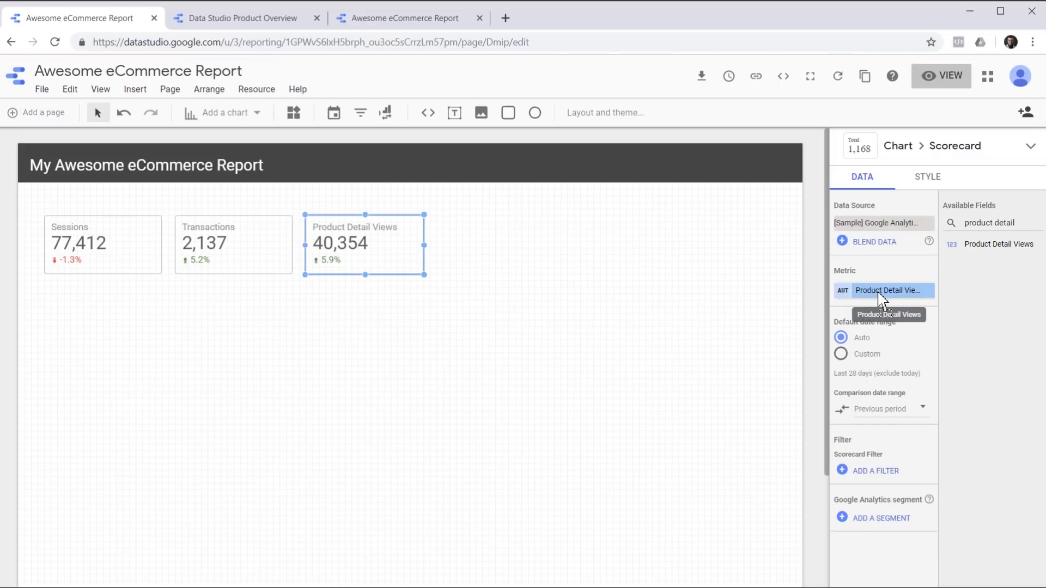
# Step: Add a Revenue scorecard copy shown as a compact number
pyautogui.rightClick(394, 243)
pyautogui.click(440, 376)
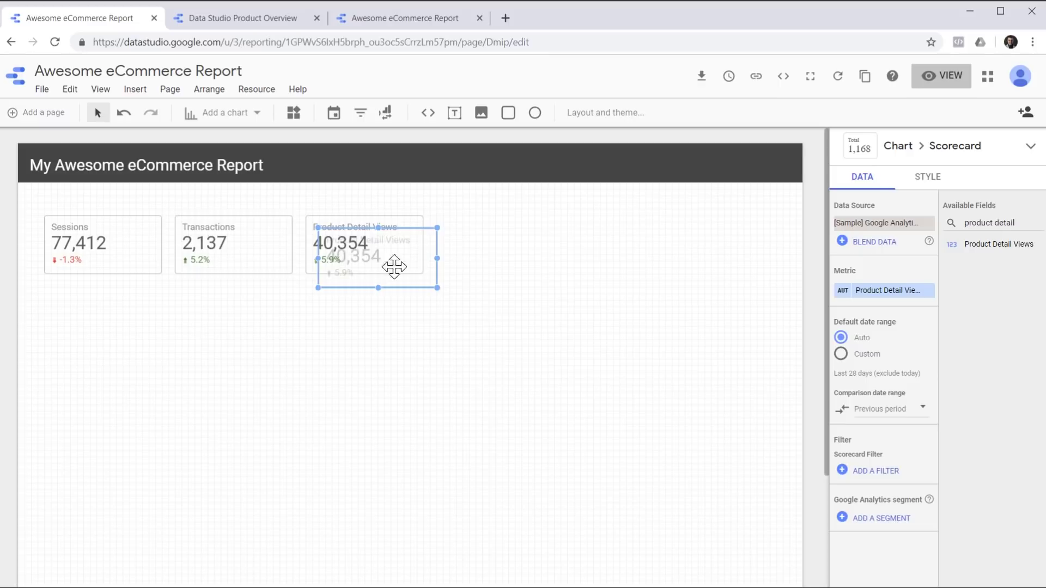
pyautogui.moveTo(397, 267); pyautogui.dragTo(523, 256)
pyautogui.tripleClick(992, 222)
pyautogui.write('reven')
pyautogui.moveTo(978, 393); pyautogui.dragTo(885, 290)
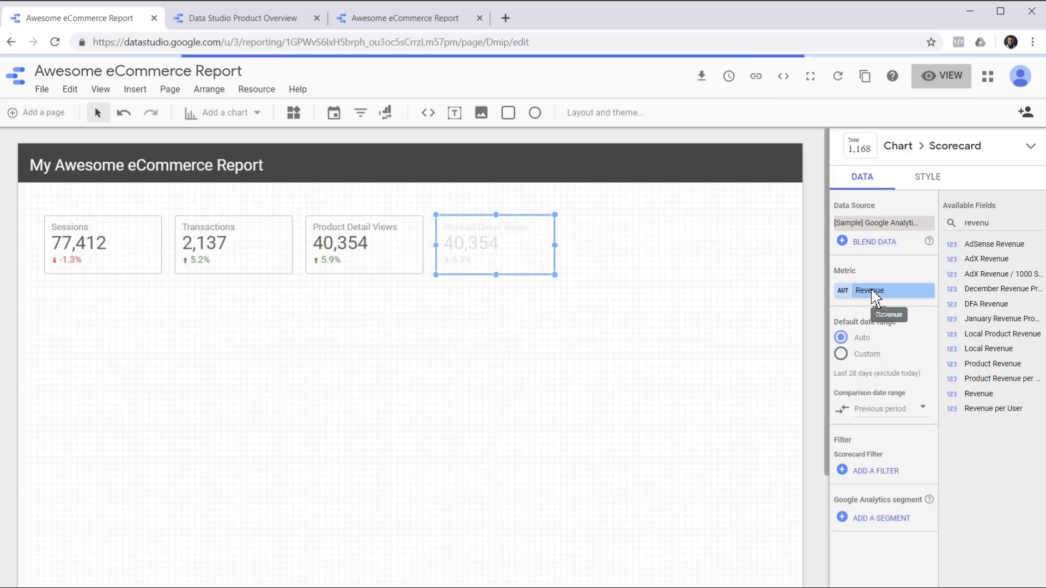
pyautogui.click(927, 179)
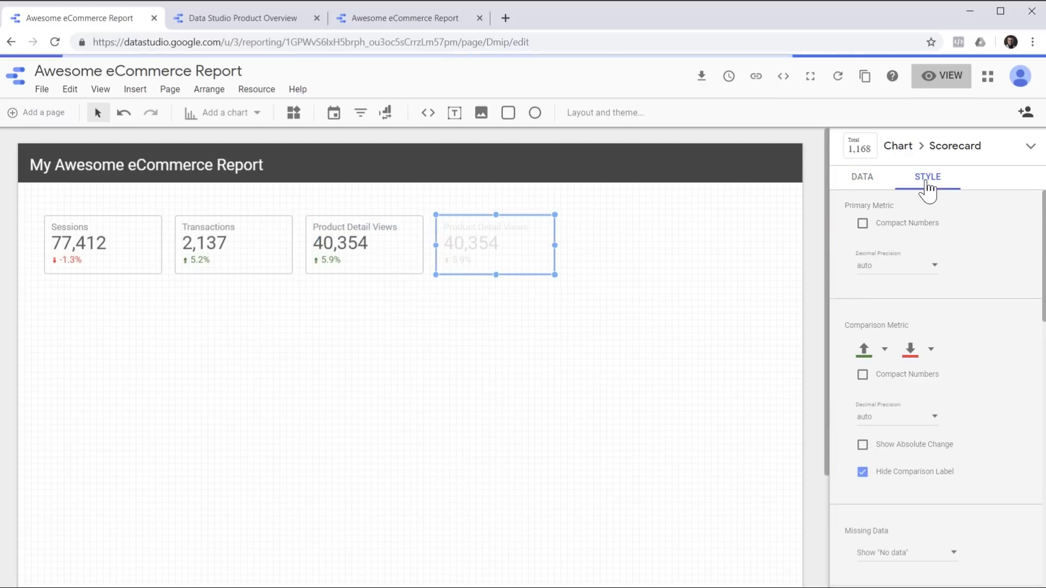
pyautogui.click(862, 224)
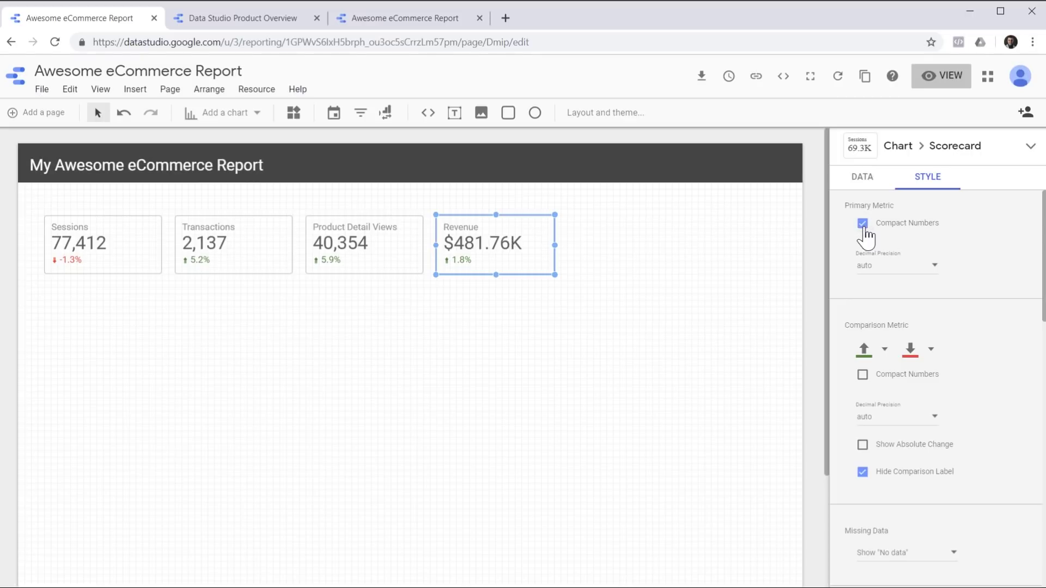
# Step: Duplicate the Revenue scorecard as Average Order Value and place it right of Revenue
pyautogui.click(538, 244)
pyautogui.rightClick(537, 243)
pyautogui.click(563, 322)
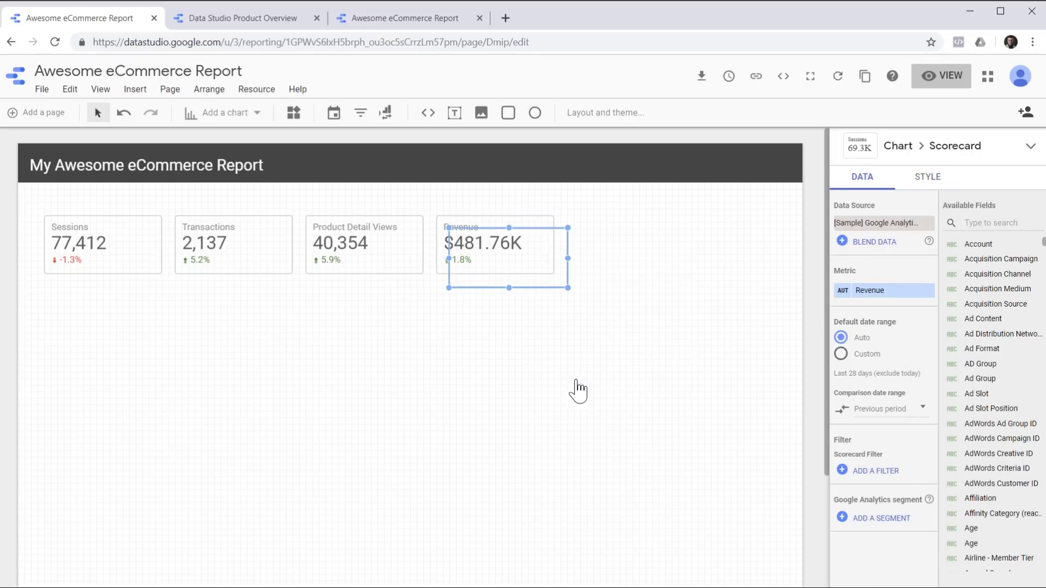
pyautogui.click(974, 228)
pyautogui.write('average')
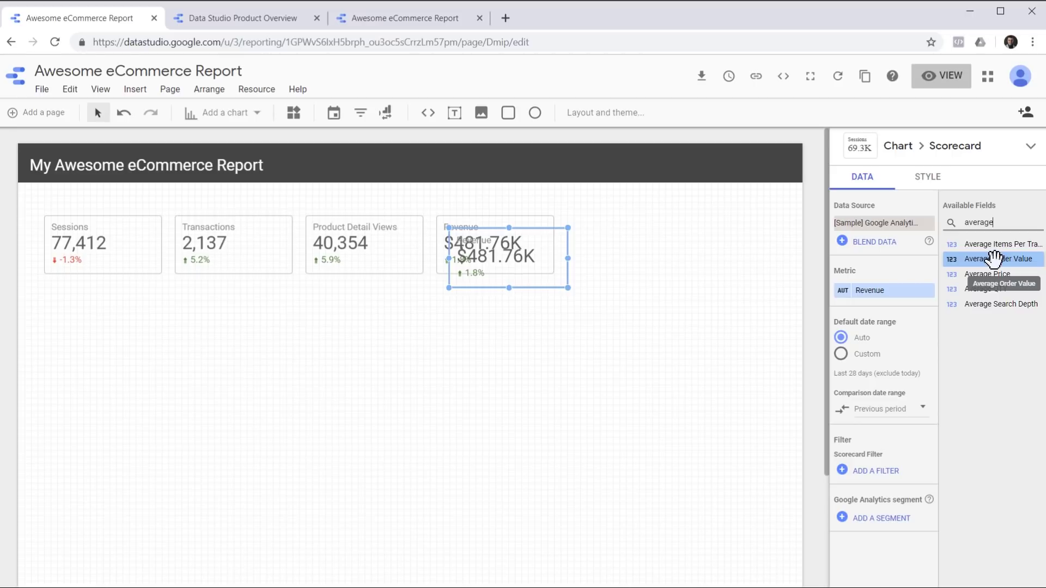
pyautogui.moveTo(995, 258); pyautogui.dragTo(879, 303)
pyautogui.moveTo(608, 283); pyautogui.dragTo(673, 267)
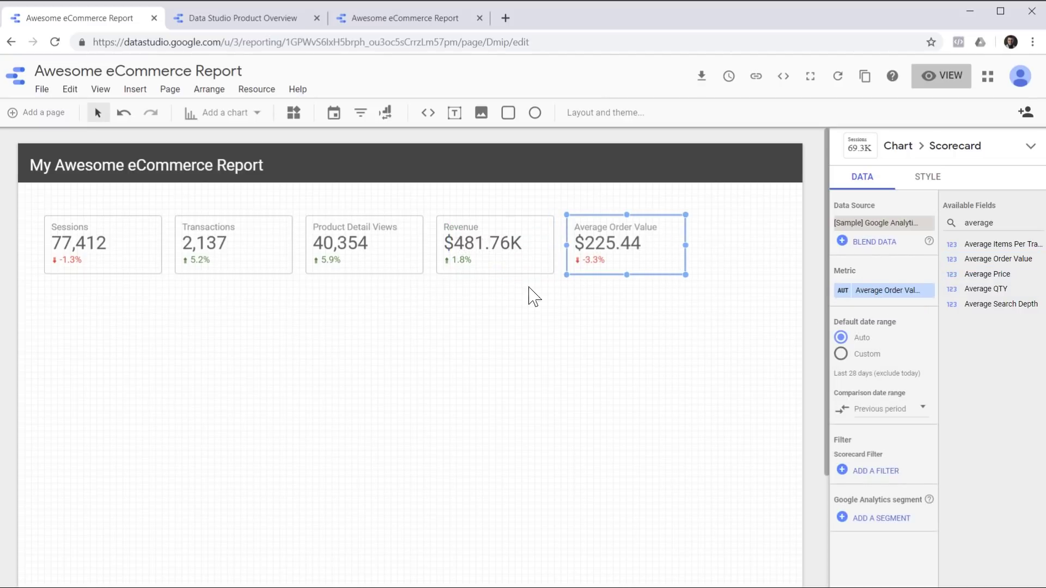
# Step: Close up the gaps between the Transactions, Product Detail Views, Revenue and Average Order Value scorecards
pyautogui.click(256, 248)
pyautogui.moveTo(256, 248); pyautogui.dragTo(251, 247)
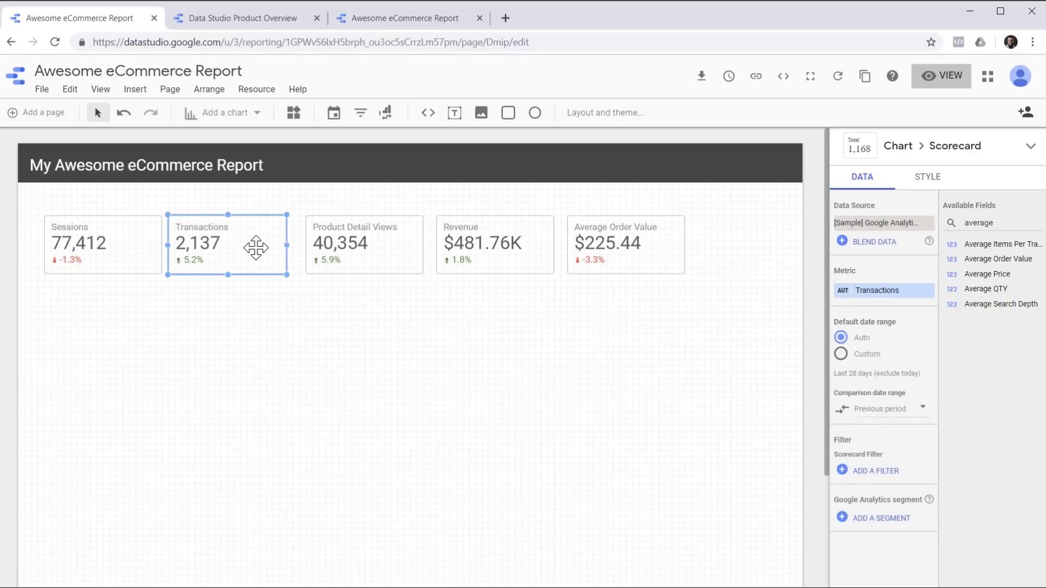
pyautogui.click(362, 243)
pyautogui.moveTo(362, 243); pyautogui.dragTo(360, 243)
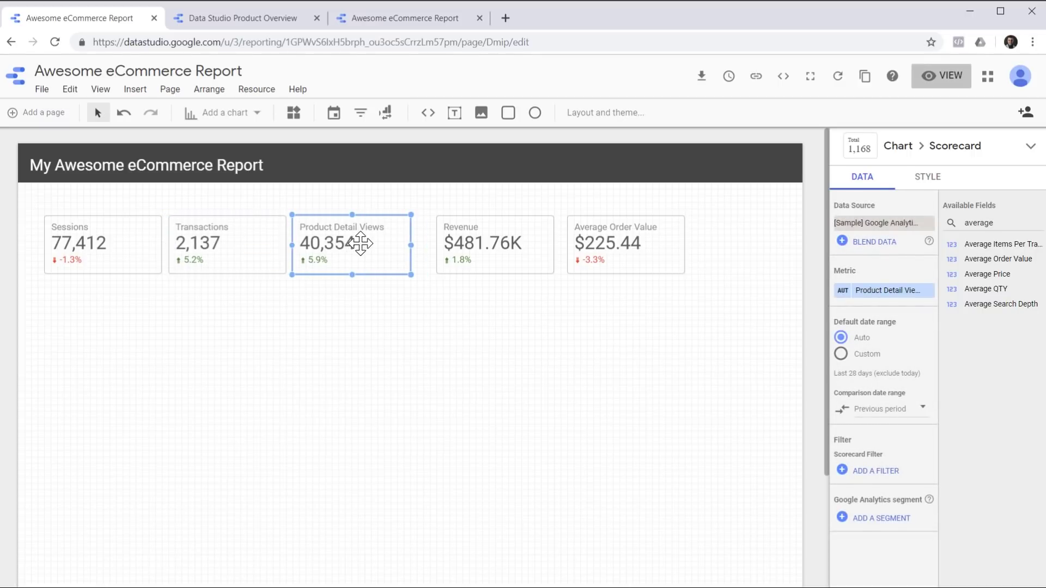
pyautogui.click(461, 245)
pyautogui.moveTo(461, 245); pyautogui.dragTo(464, 247)
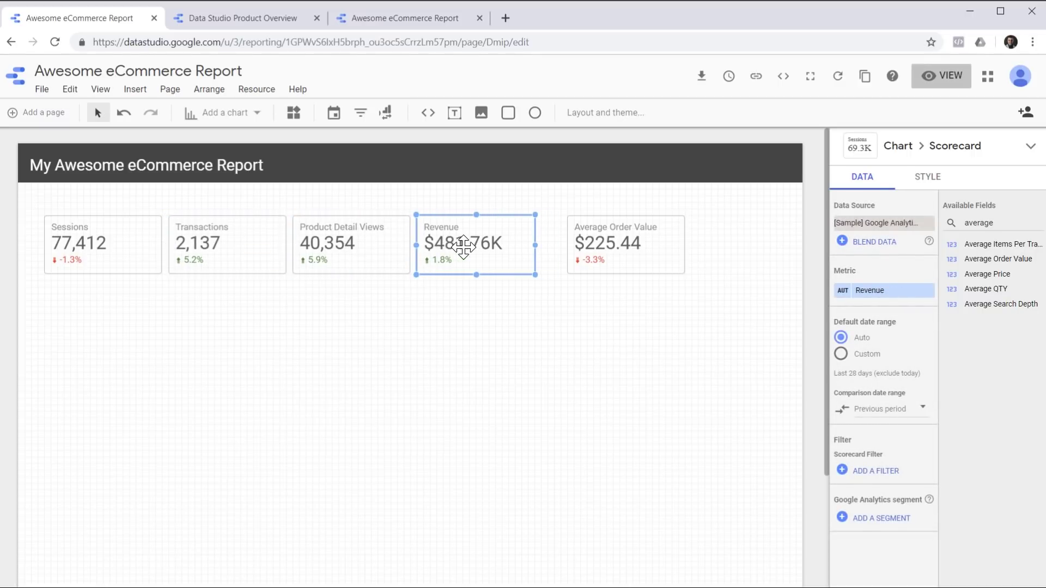
pyautogui.click(613, 258)
pyautogui.press('Left')
pyautogui.press('Left')
pyautogui.press('Left')
pyautogui.press('Left')
pyautogui.press('Left')
pyautogui.press('Left')
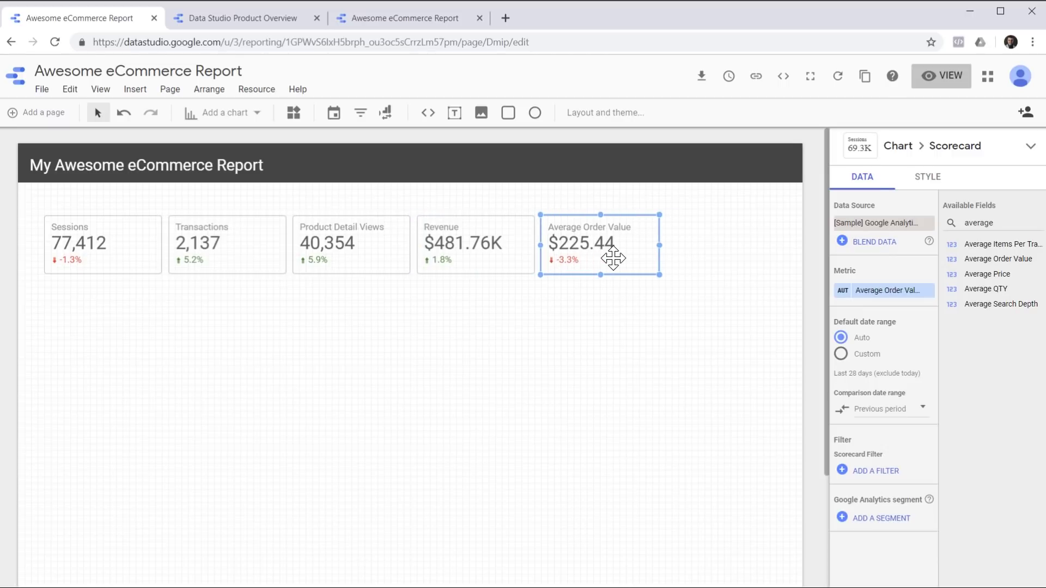
# Step: Place a copy beside Average Order Value showing Ecommerce Conversion Rate
pyautogui.moveTo(614, 259); pyautogui.dragTo(742, 268)
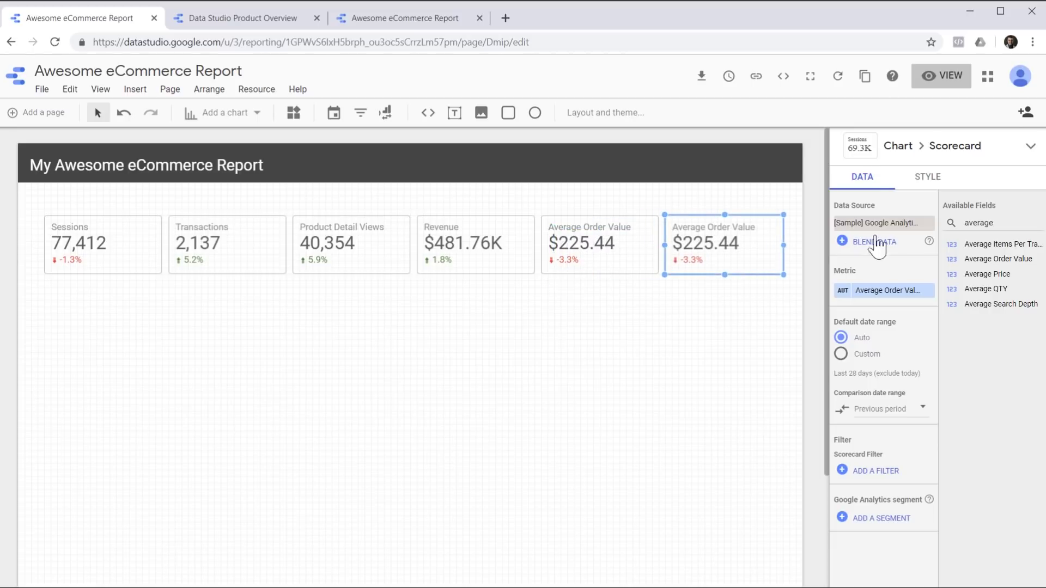
pyautogui.click(994, 224)
pyautogui.write('average')
pyautogui.doubleClick(994, 225)
pyautogui.write('ecommerce')
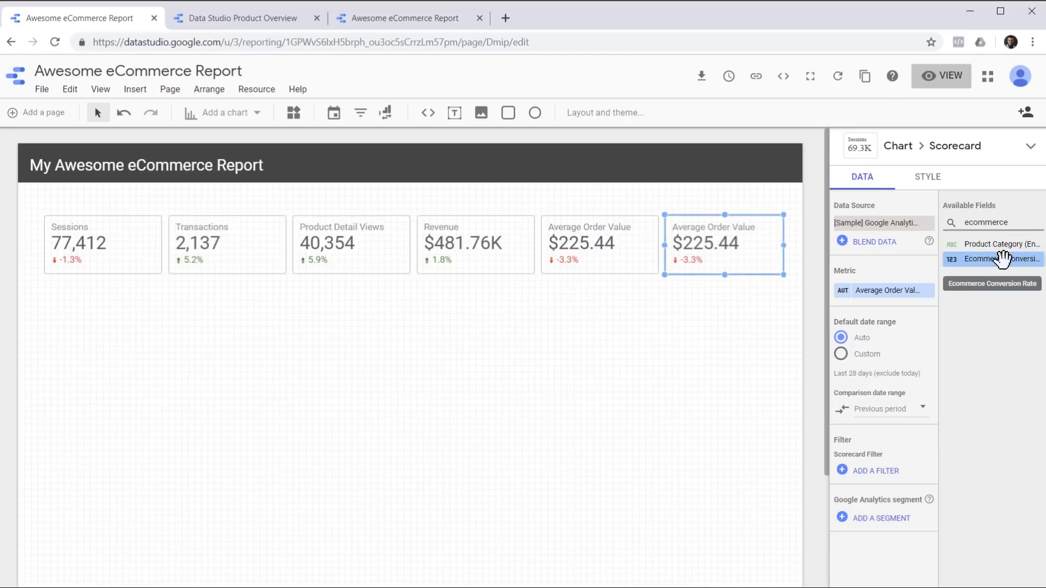
pyautogui.moveTo(966, 267); pyautogui.dragTo(886, 297)
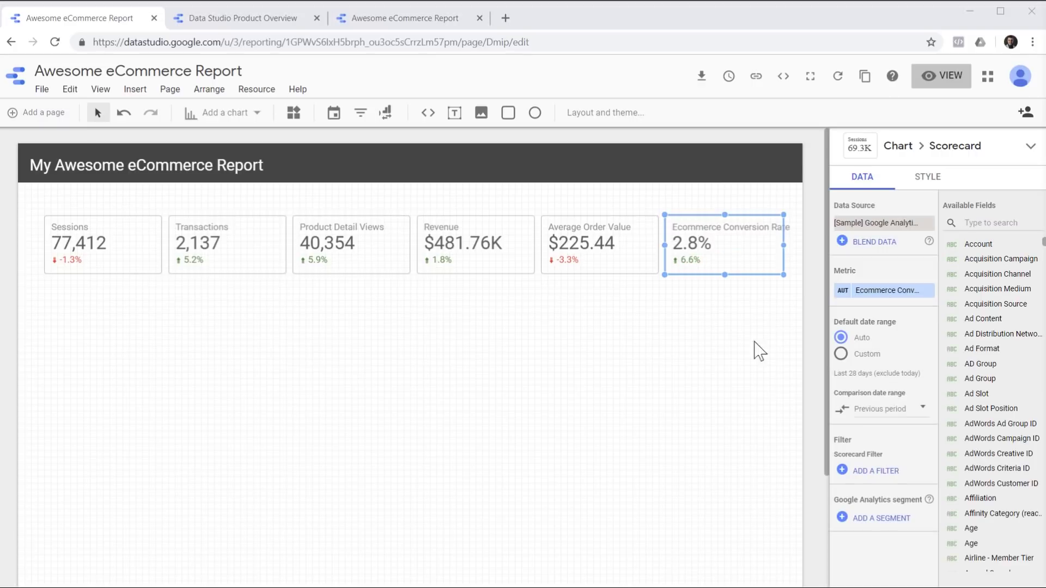
pyautogui.click(255, 113)
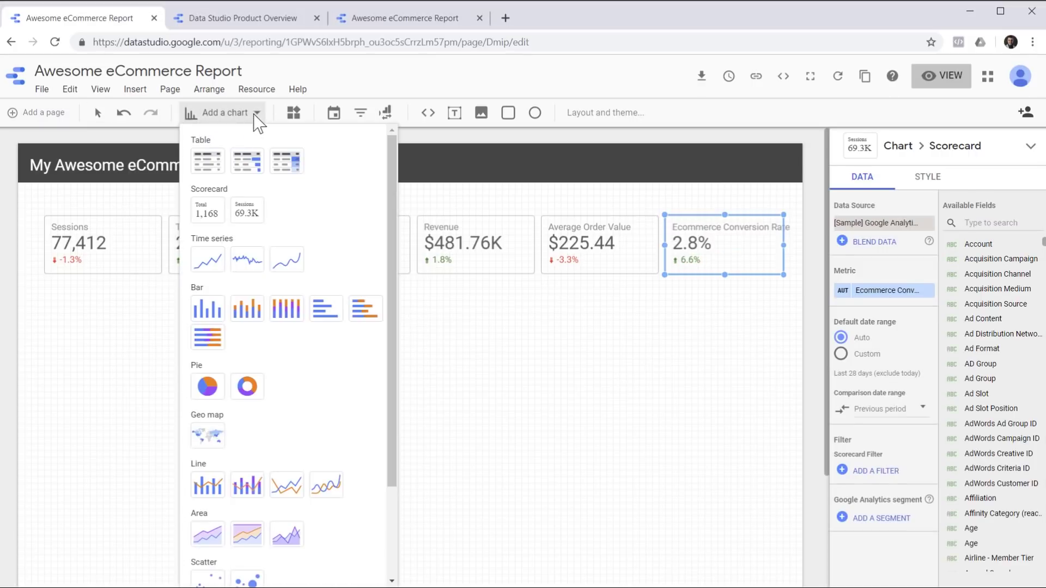
# Step: Add a geo map below the scorecards on the left, showing Revenue instead of Sessions
pyautogui.click(210, 439)
pyautogui.moveTo(650, 308); pyautogui.dragTo(321, 399)
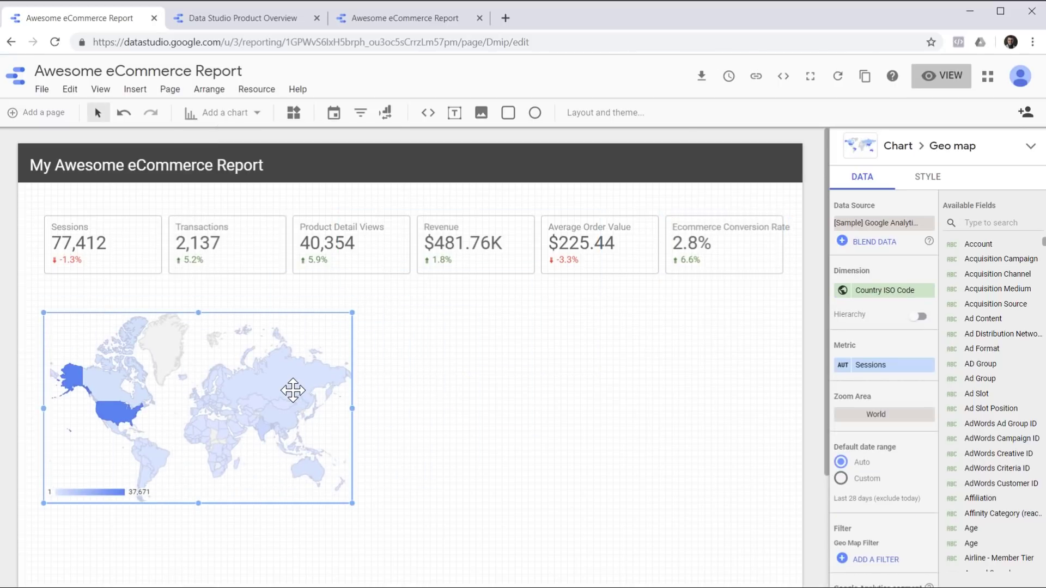
pyautogui.click(984, 226)
pyautogui.write('rev')
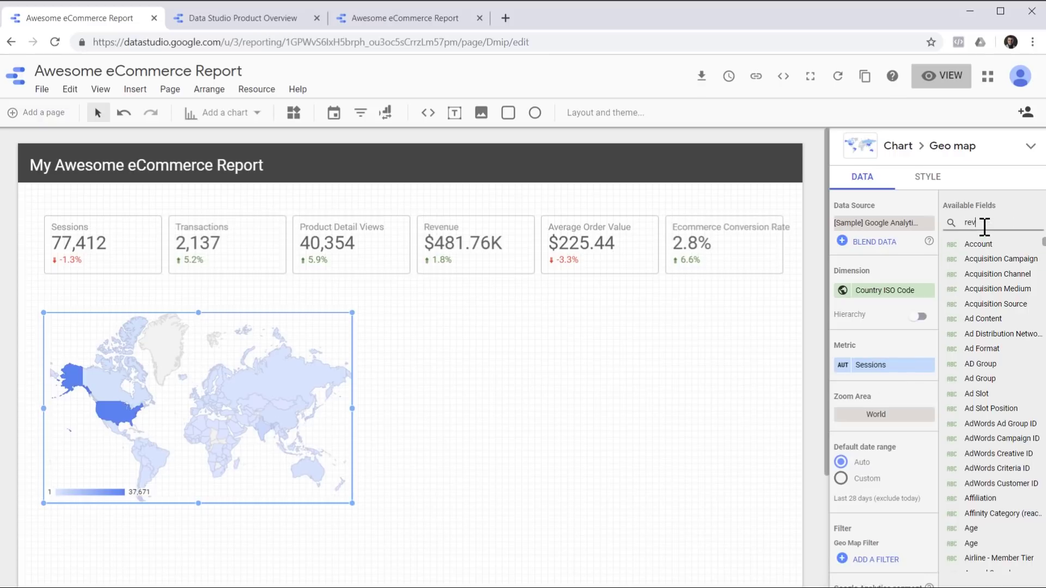
pyautogui.write('enue')
pyautogui.moveTo(980, 394); pyautogui.dragTo(875, 367)
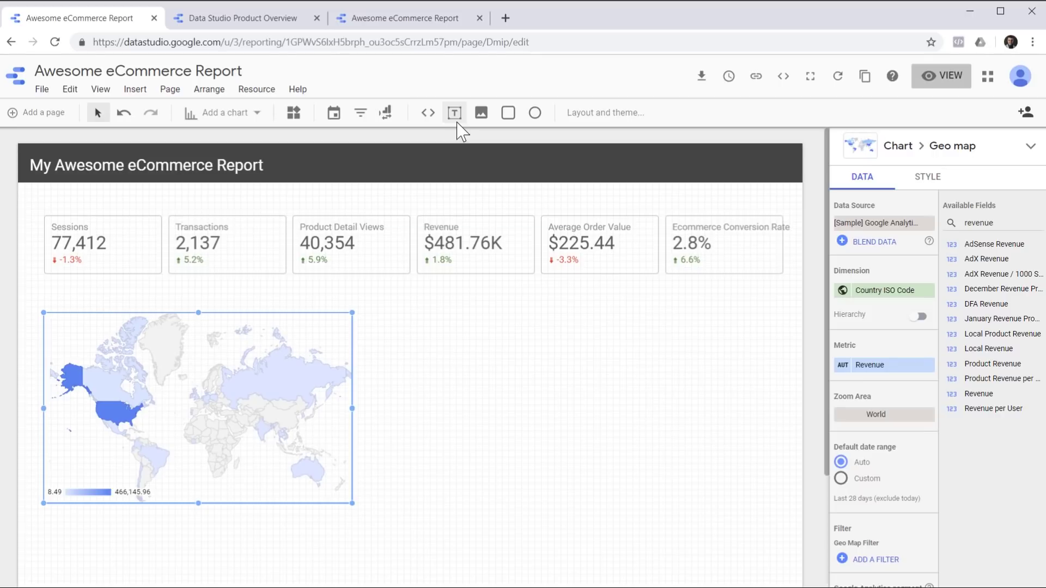
# Step: Add a 'Revenue by Country' text caption above the map
pyautogui.click(458, 122)
pyautogui.moveTo(357, 308); pyautogui.dragTo(619, 391)
pyautogui.write('R')
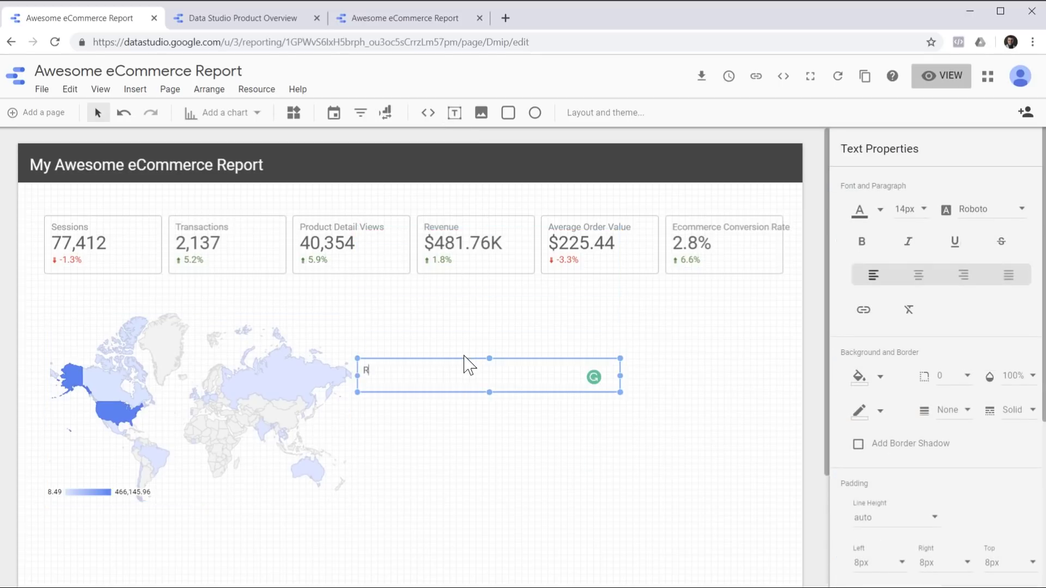
pyautogui.write('evenue by Country')
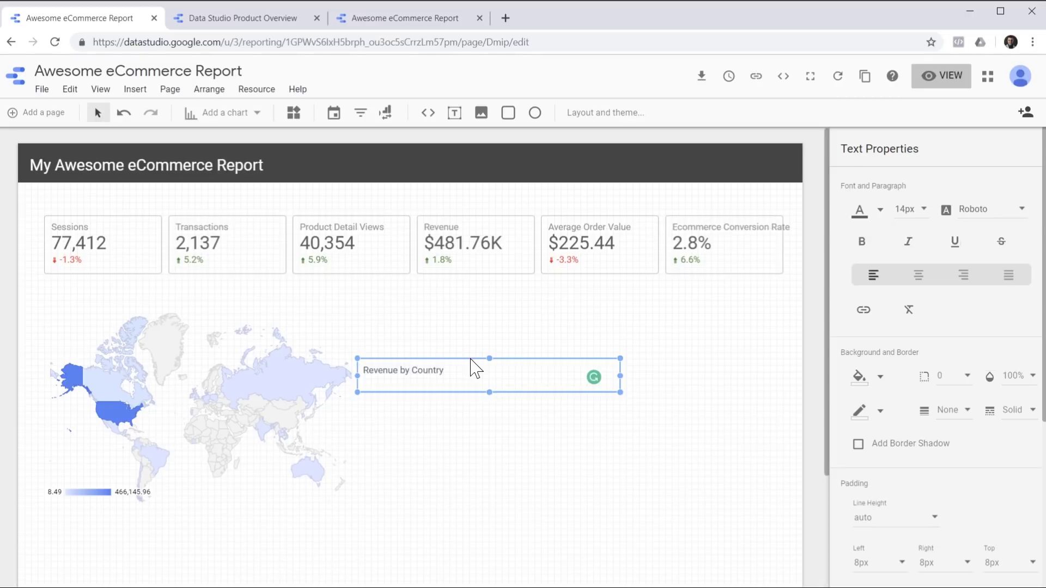
pyautogui.moveTo(472, 368); pyautogui.dragTo(175, 318)
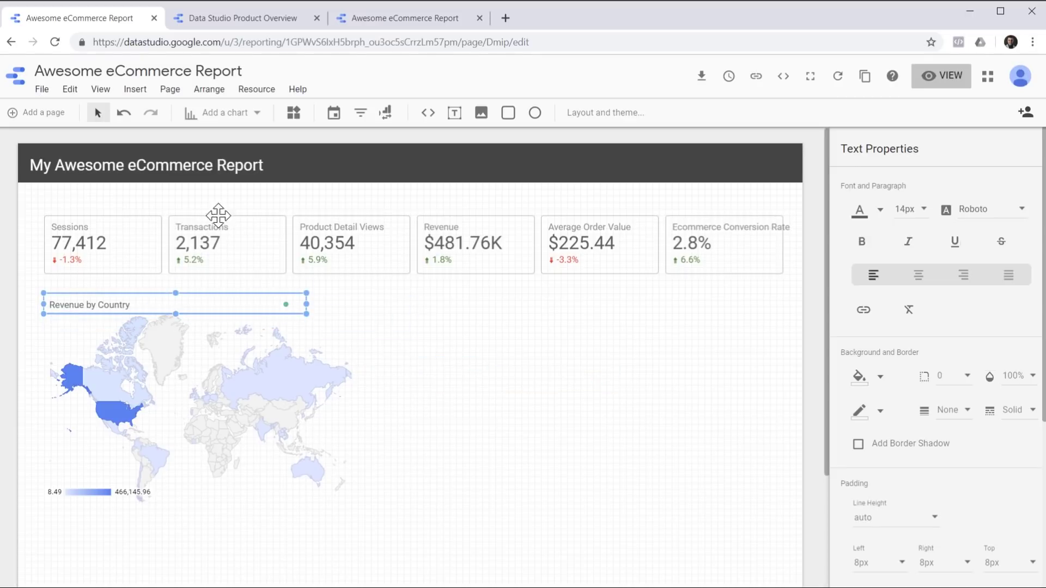
pyautogui.click(254, 116)
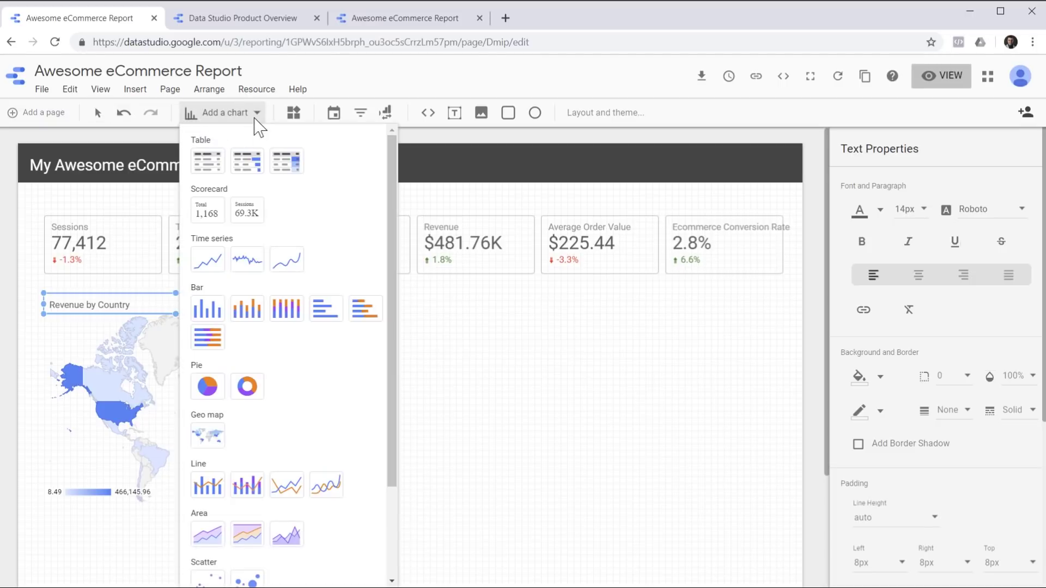
# Step: Add a widened time series chart beside the map with a dark grey border and corner radius 4
pyautogui.click(210, 272)
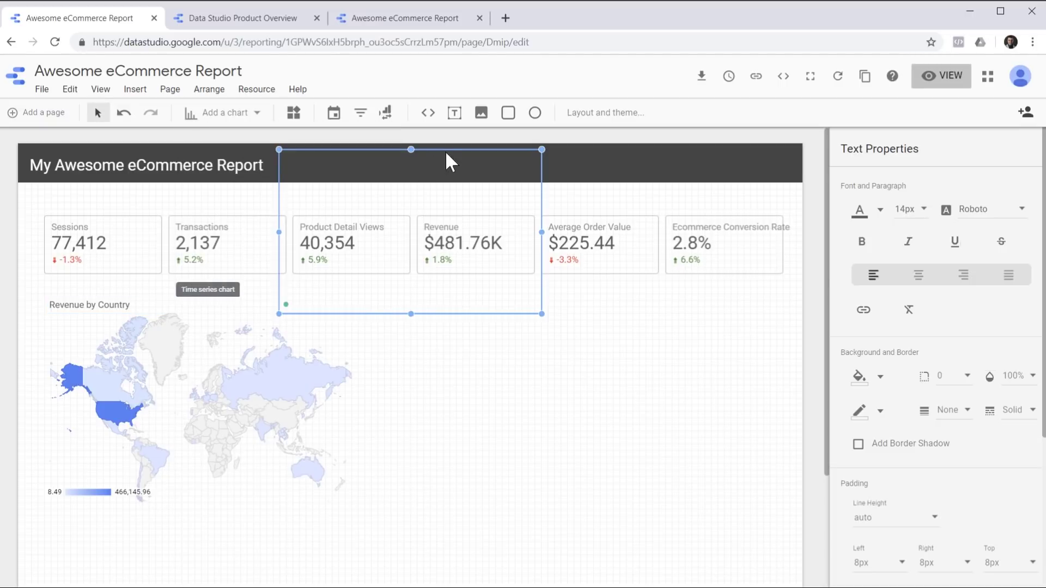
pyautogui.click(510, 419)
pyautogui.moveTo(633, 356); pyautogui.dragTo(782, 356)
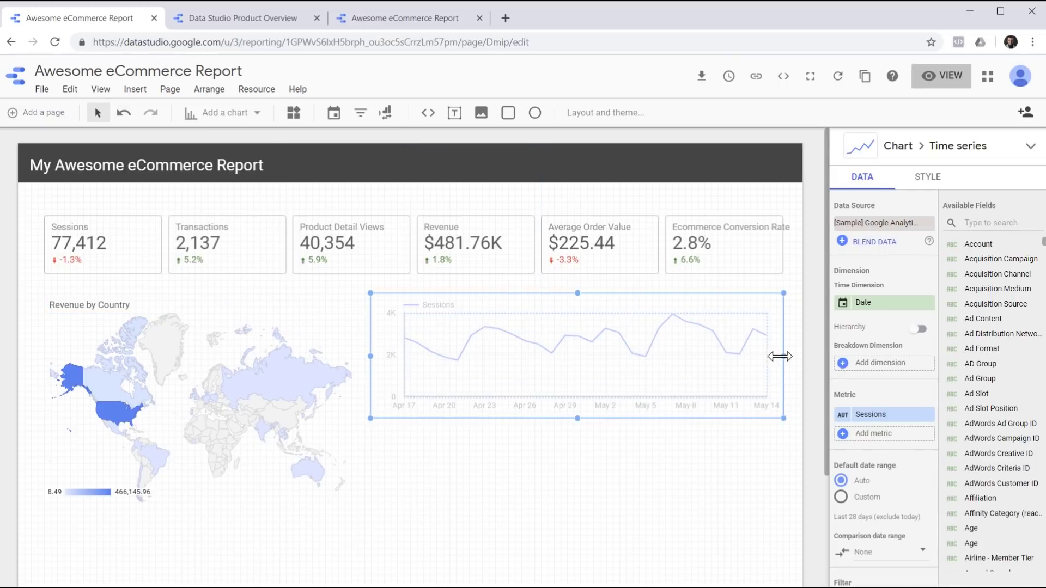
pyautogui.click(927, 177)
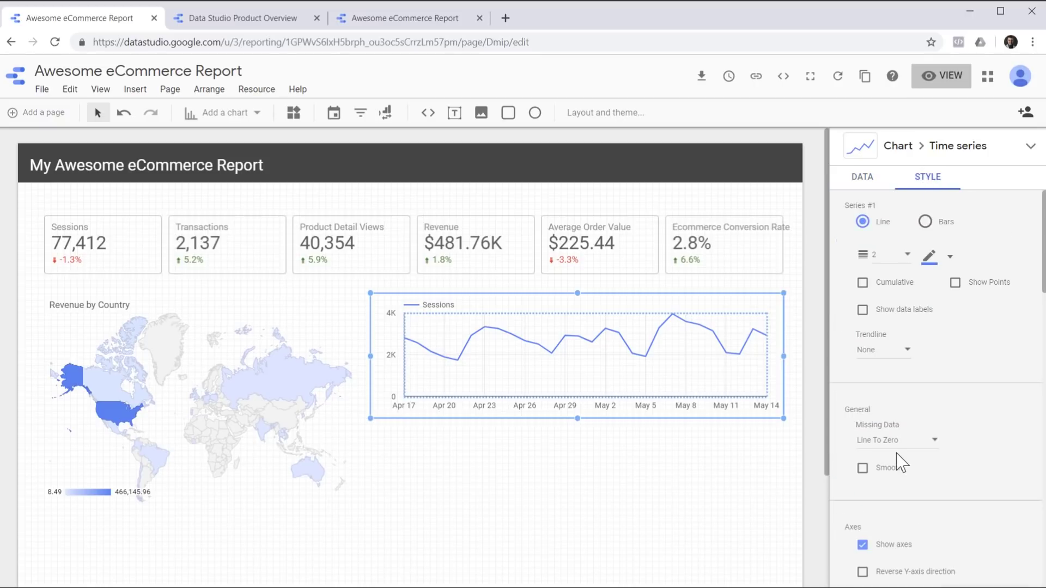
pyautogui.scroll(-10, 894, 382)
pyautogui.click(882, 276)
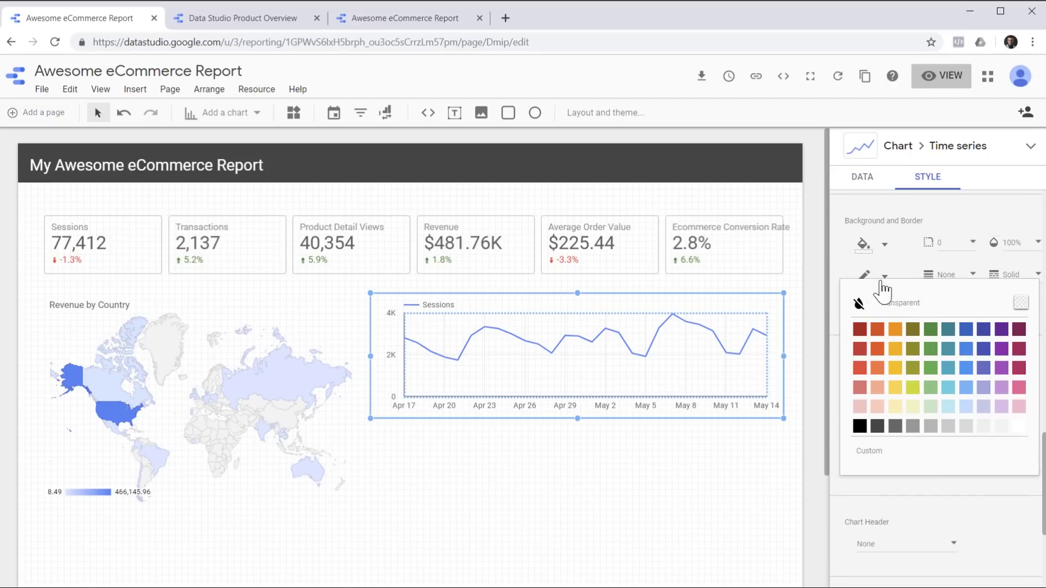
pyautogui.click(911, 426)
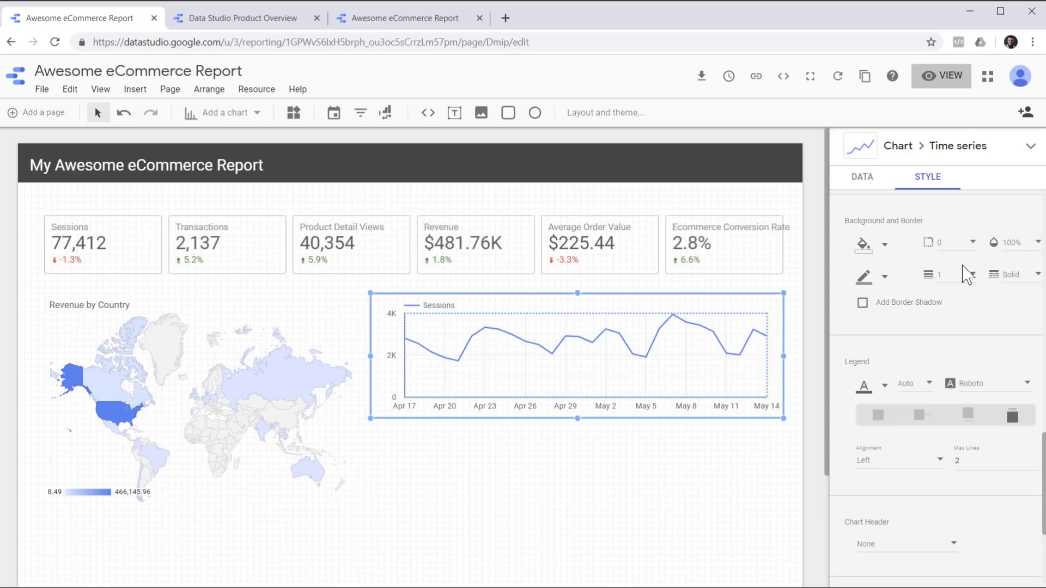
pyautogui.click(959, 241)
pyautogui.click(952, 381)
pyautogui.moveTo(371, 355); pyautogui.dragTo(375, 356)
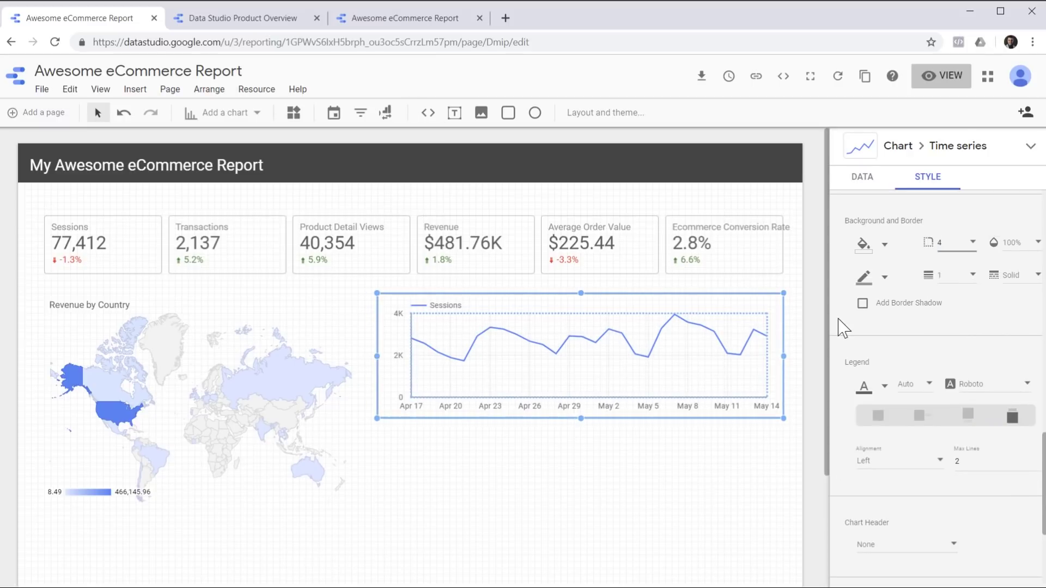
pyautogui.click(862, 177)
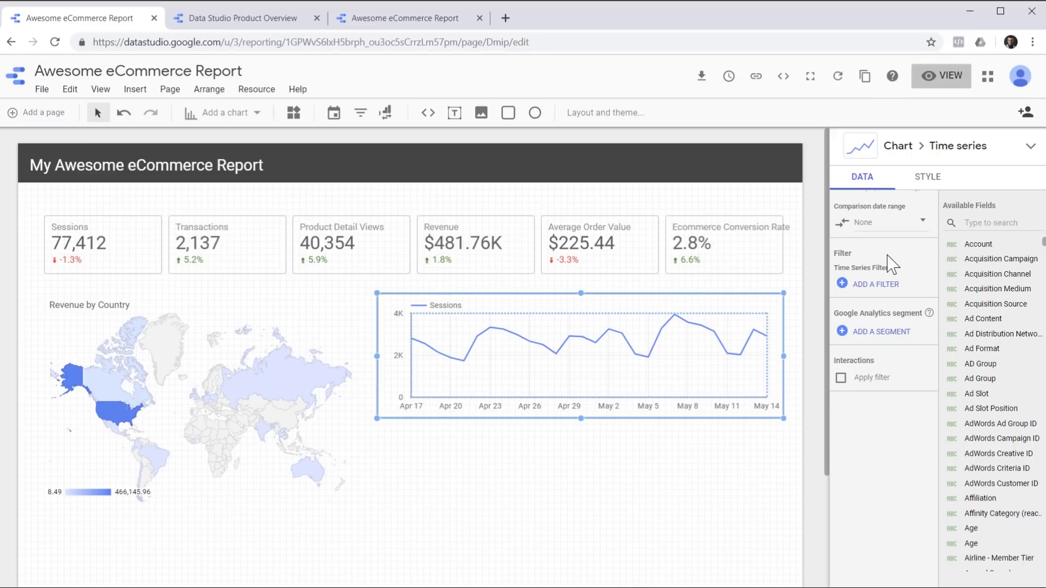
# Step: Add Product Detail Views, Product Adds To Cart and Transactions as metrics beside Sessions on the time series
pyautogui.scroll(6, 893, 266)
pyautogui.click(1021, 221)
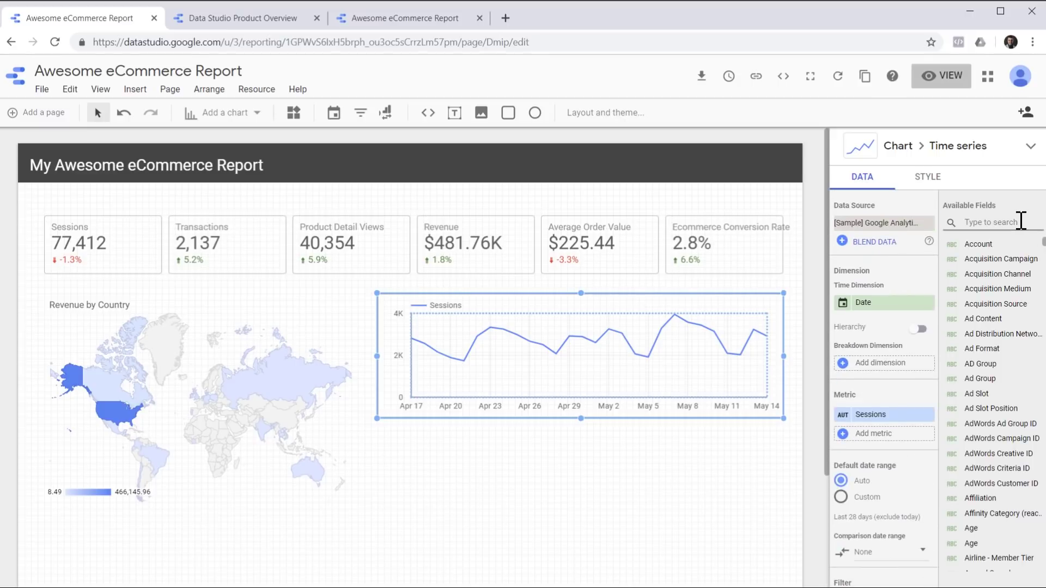
pyautogui.write('product detail')
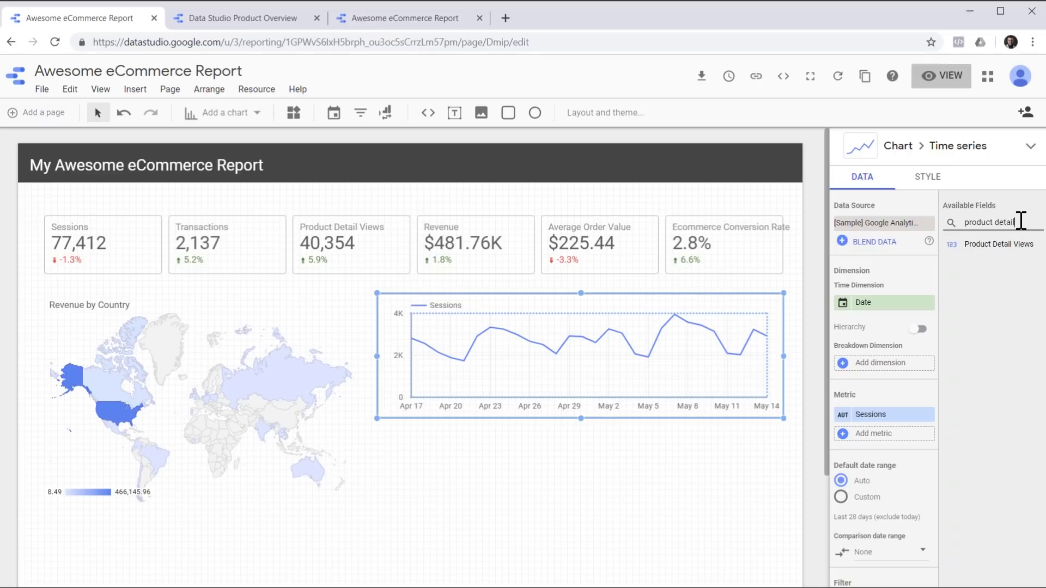
pyautogui.moveTo(1003, 244); pyautogui.dragTo(894, 443)
pyautogui.doubleClick(1002, 222)
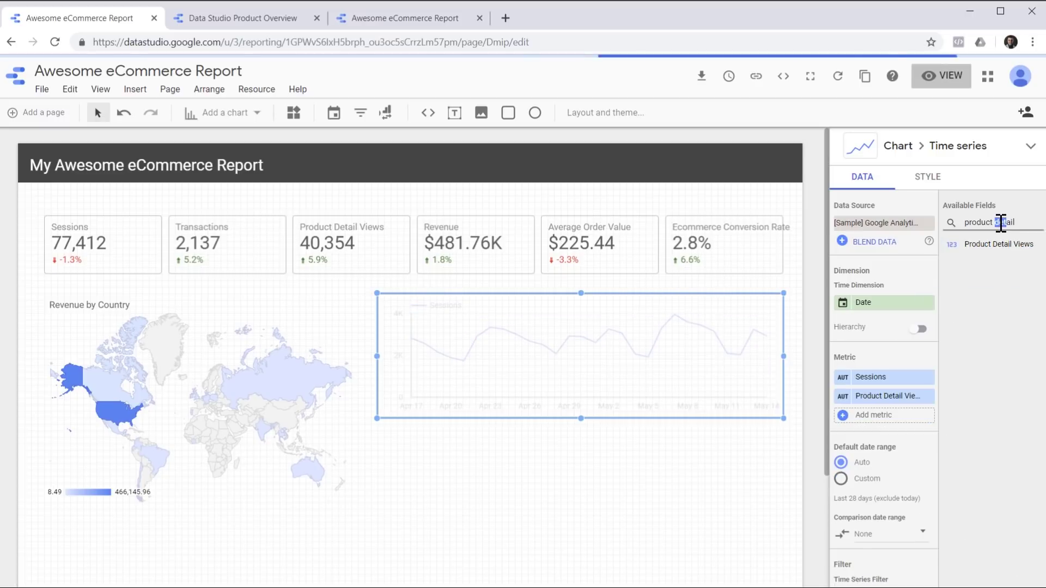
pyautogui.write('ad')
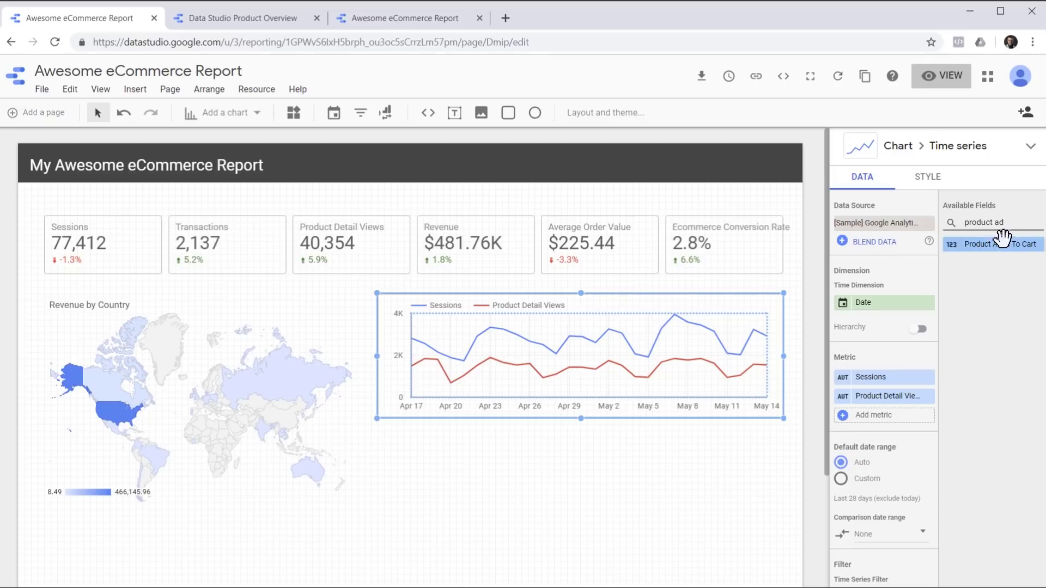
pyautogui.moveTo(1003, 244); pyautogui.dragTo(893, 430)
pyautogui.tripleClick(988, 223)
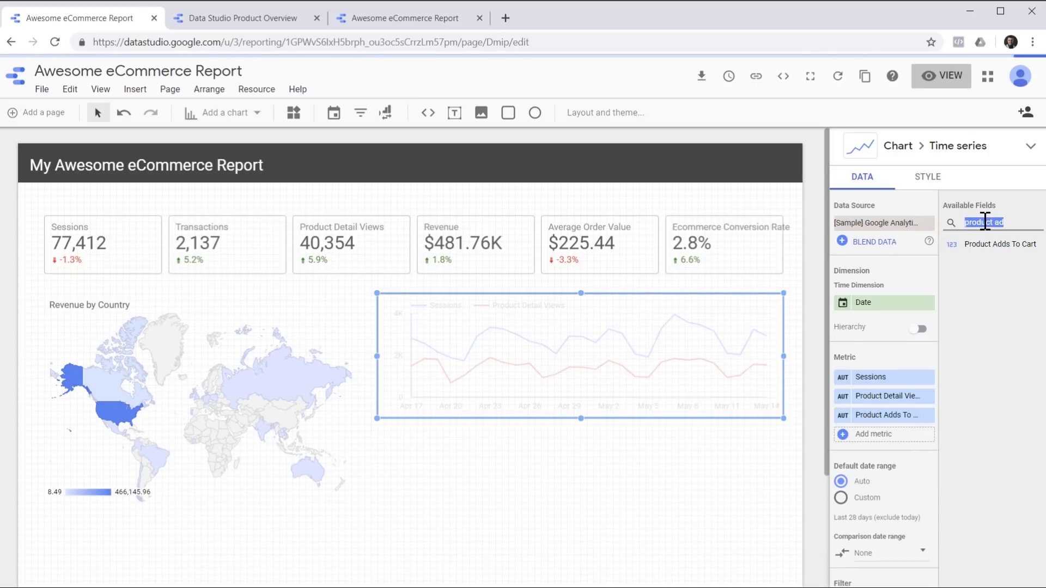
pyautogui.write('transa')
pyautogui.moveTo(986, 334); pyautogui.dragTo(877, 453)
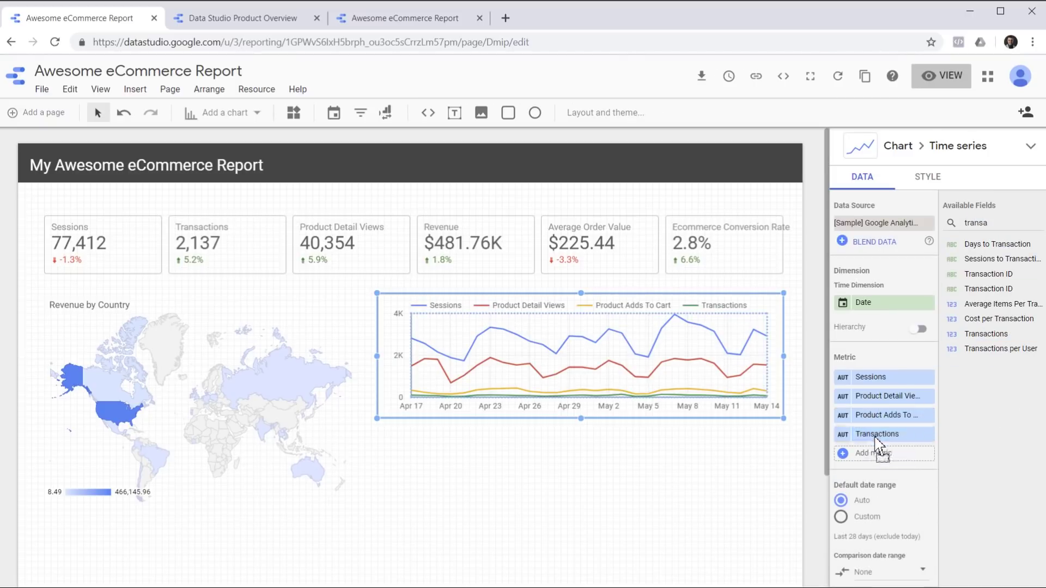
# Step: Nudge the map and time series up, then duplicate the time series below the original
pyautogui.moveTo(527, 480); pyautogui.dragTo(103, 296)
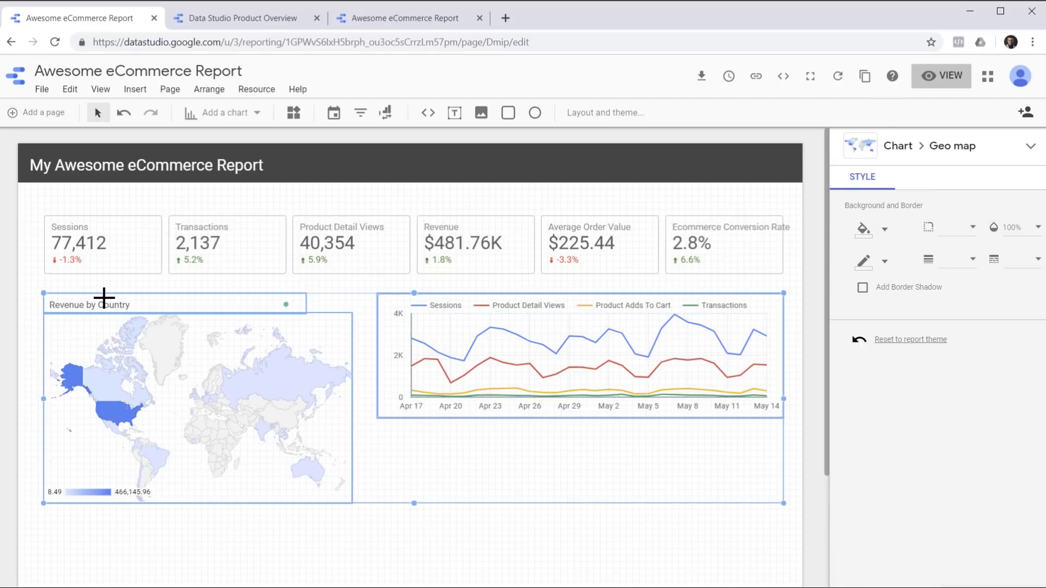
pyautogui.press('Up')
pyautogui.press('Up')
pyautogui.click(491, 451)
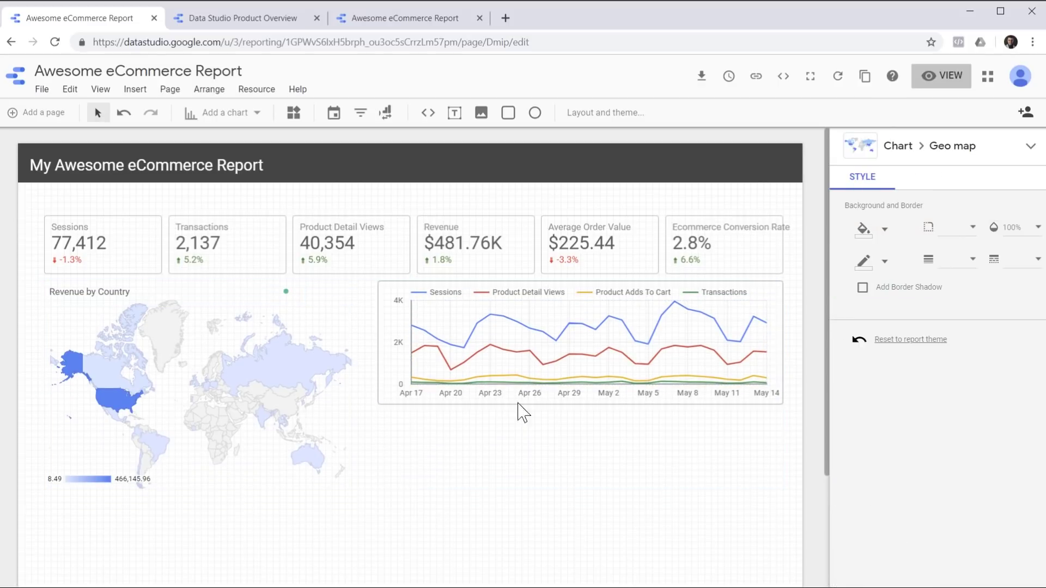
pyautogui.rightClick(606, 370)
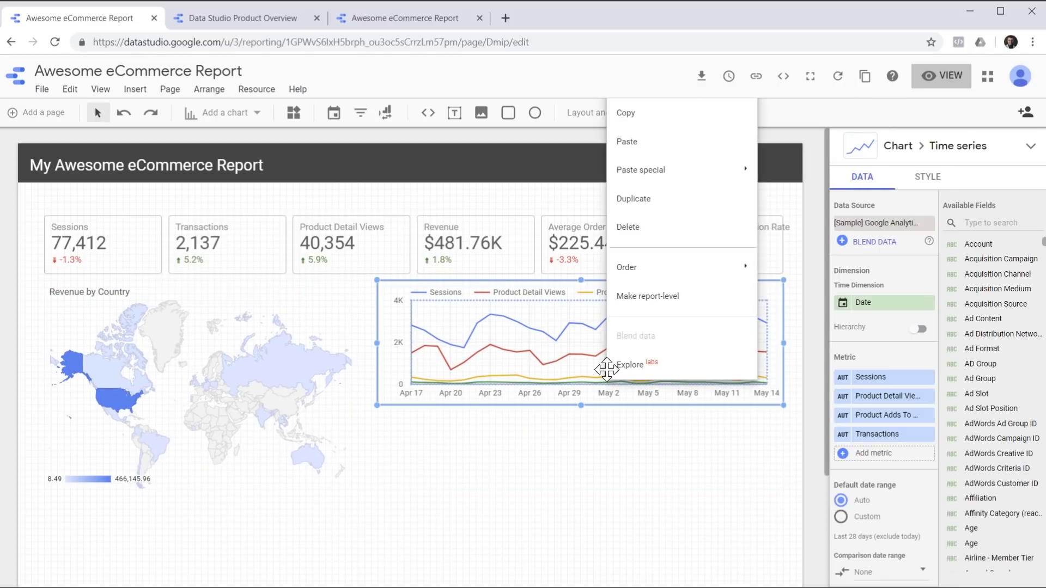
pyautogui.click(643, 206)
pyautogui.moveTo(670, 416); pyautogui.dragTo(565, 532)
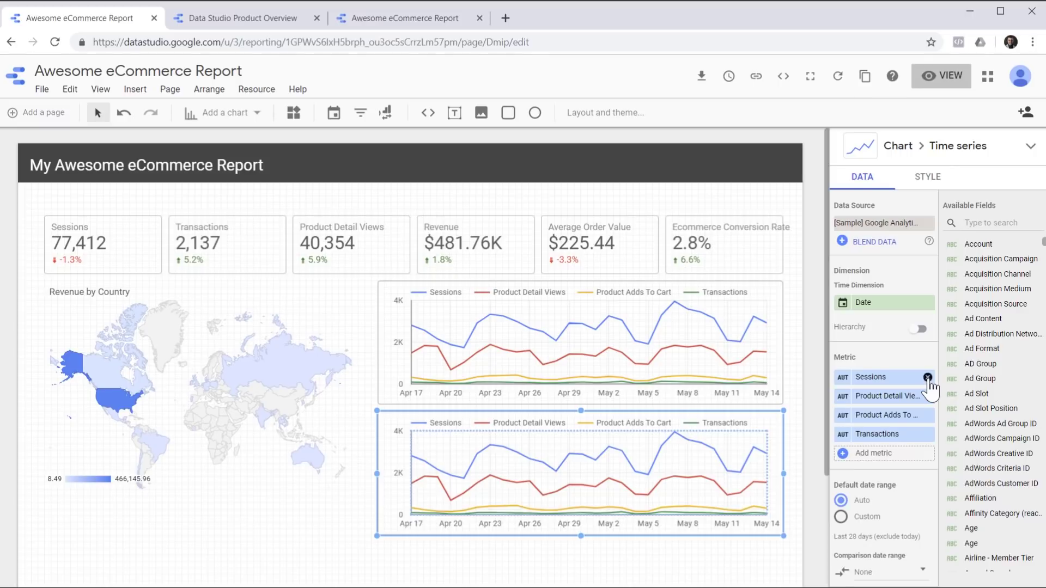
# Step: Replace the lower chart's metrics with Revenue alone and show it as a cumulative total
pyautogui.click(928, 378)
pyautogui.click(928, 378)
pyautogui.click(928, 378)
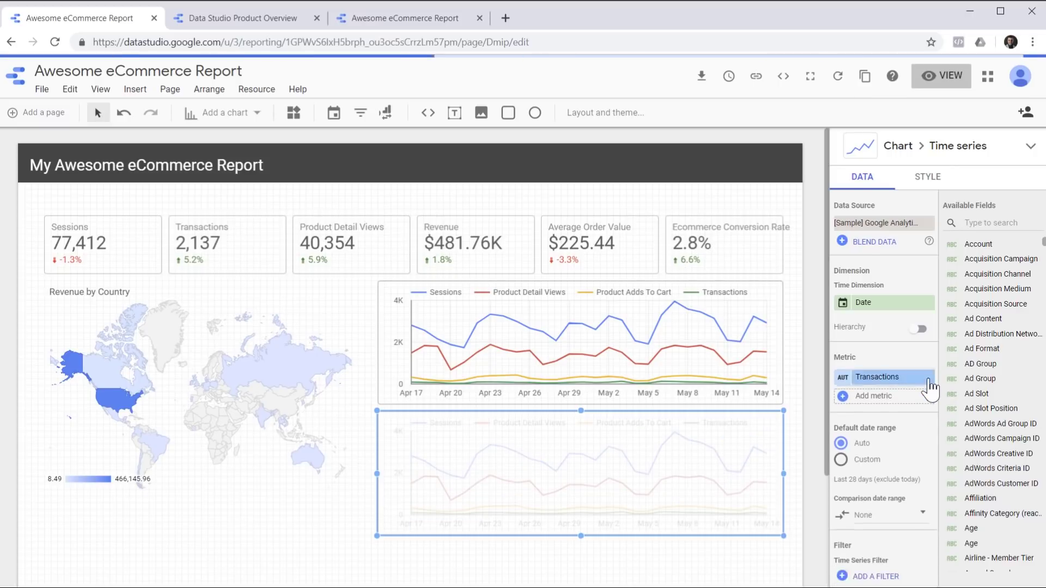
pyautogui.click(981, 223)
pyautogui.write('revenue')
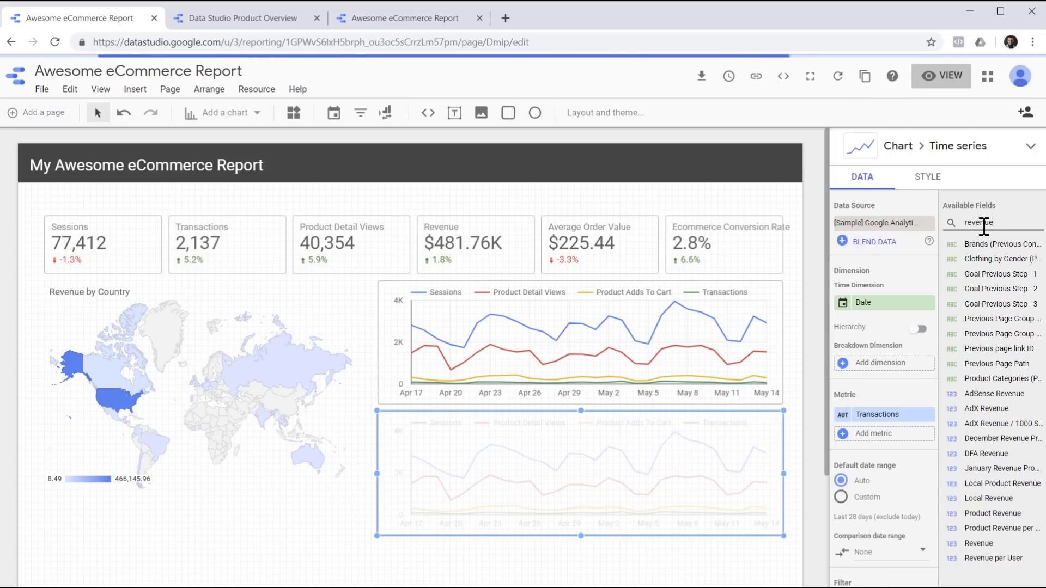
pyautogui.moveTo(979, 393); pyautogui.dragTo(874, 442)
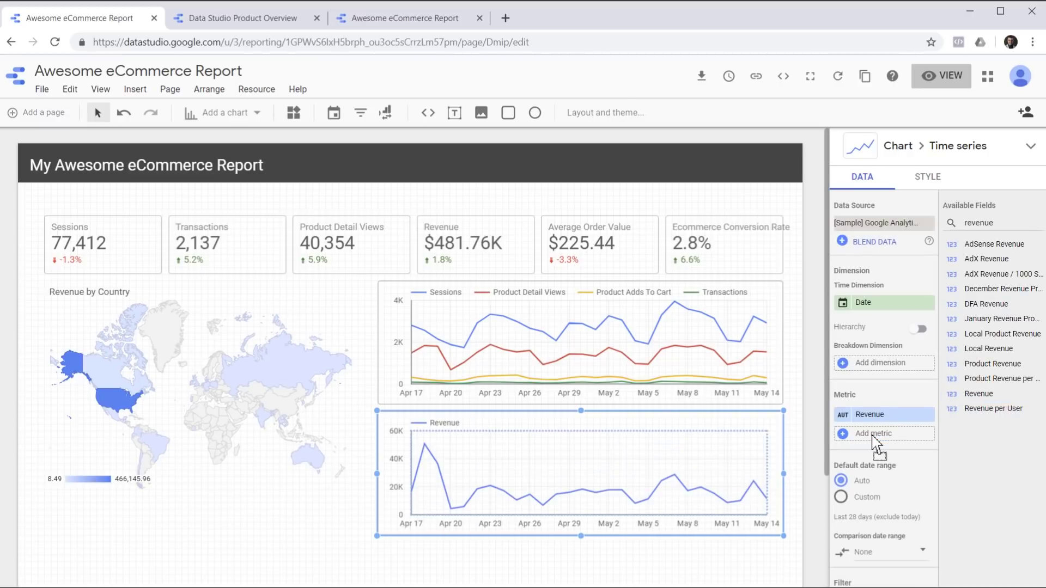
pyautogui.click(930, 180)
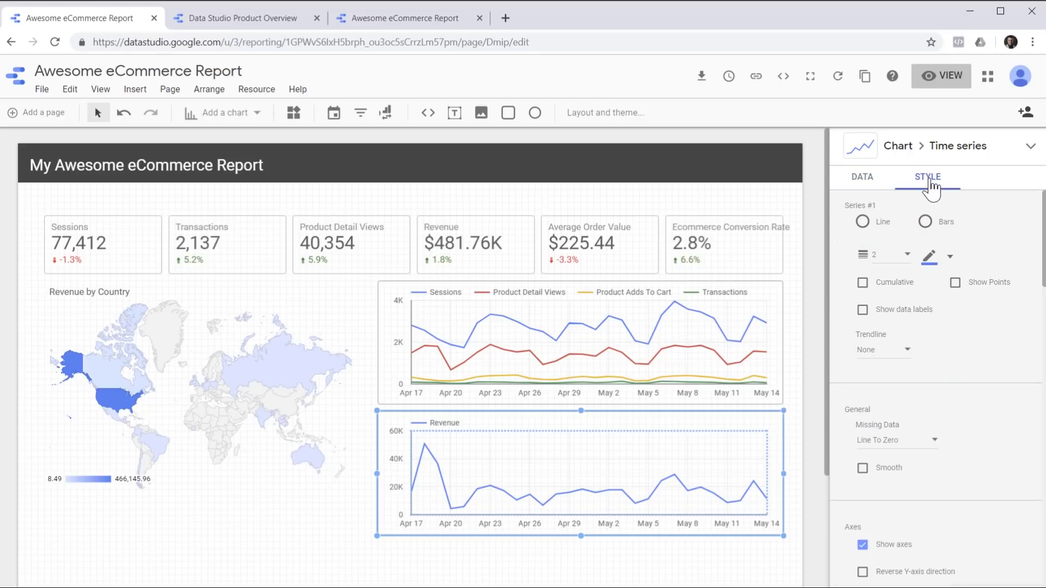
pyautogui.click(862, 283)
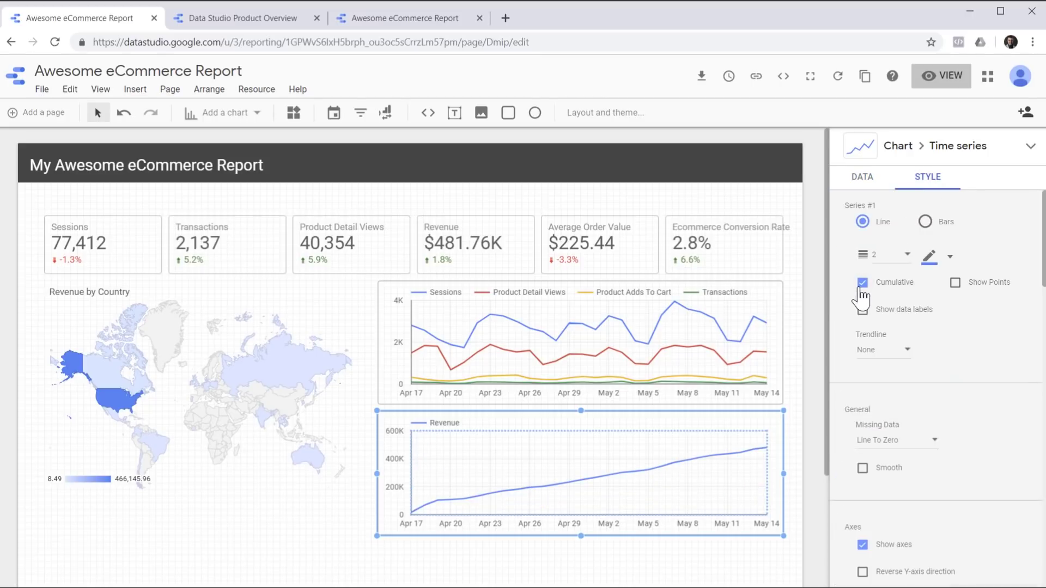
pyautogui.scroll(-2, 712, 436)
# Step: Duplicate the Revenue chart below itself and switch the copy's metric to Ecommerce Conversion Rate
pyautogui.rightClick(650, 387)
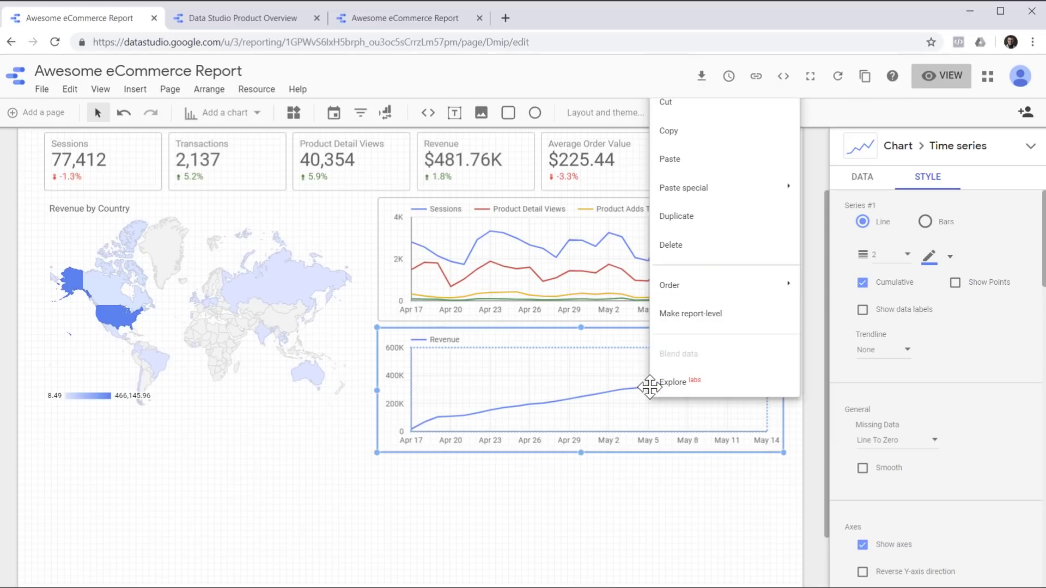
pyautogui.click(676, 217)
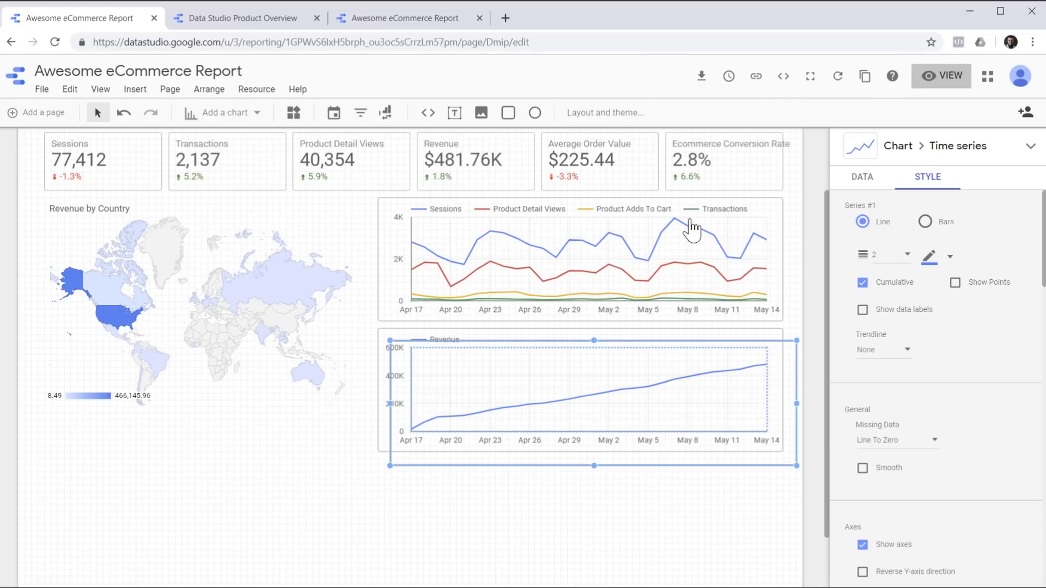
pyautogui.press('Down')
pyautogui.press('Down')
pyautogui.press('Down')
pyautogui.press('Down')
pyautogui.press('Down')
pyautogui.press('Down')
pyautogui.press('Down')
pyautogui.press('Down')
pyautogui.press('Down')
pyautogui.press('Down')
pyautogui.press('Down')
pyautogui.press('Down')
pyautogui.press('Down')
pyautogui.press('Down')
pyautogui.press('Down')
pyautogui.press('Down')
pyautogui.press('Down')
pyautogui.press('Down')
pyautogui.press('Down')
pyautogui.press('Down')
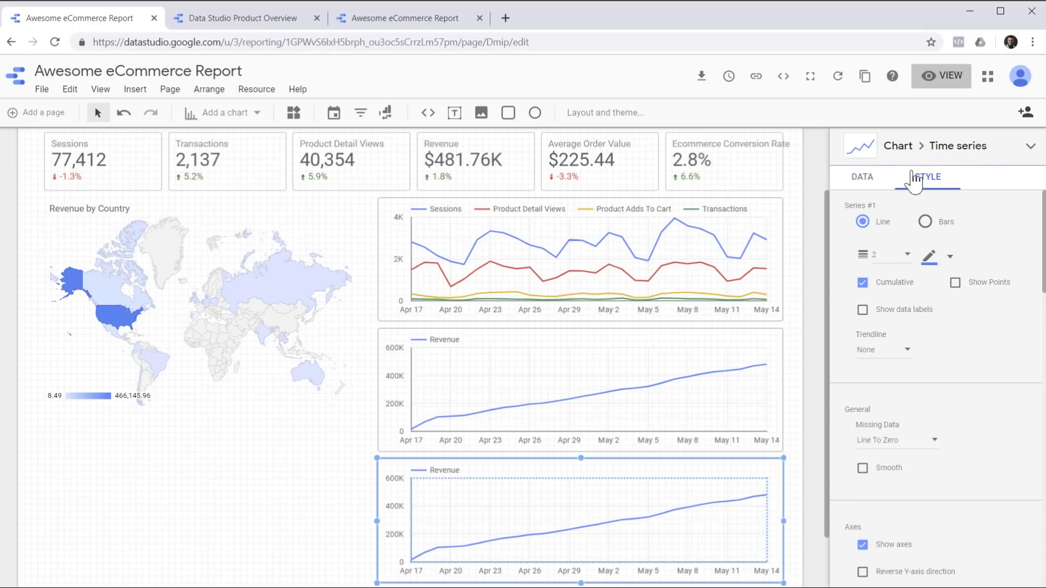
pyautogui.click(863, 176)
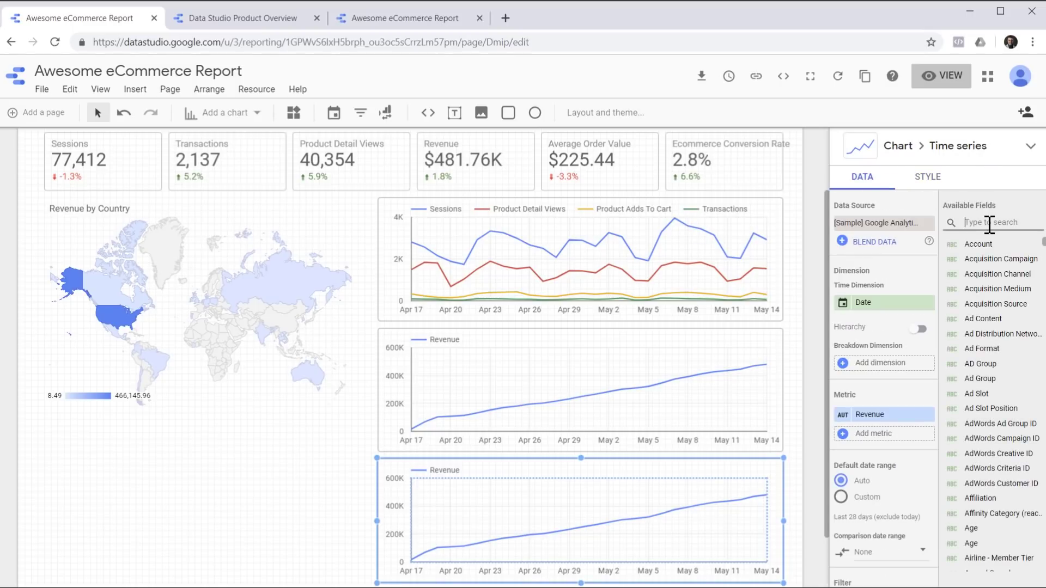
pyautogui.click(989, 224)
pyautogui.write('ecommer')
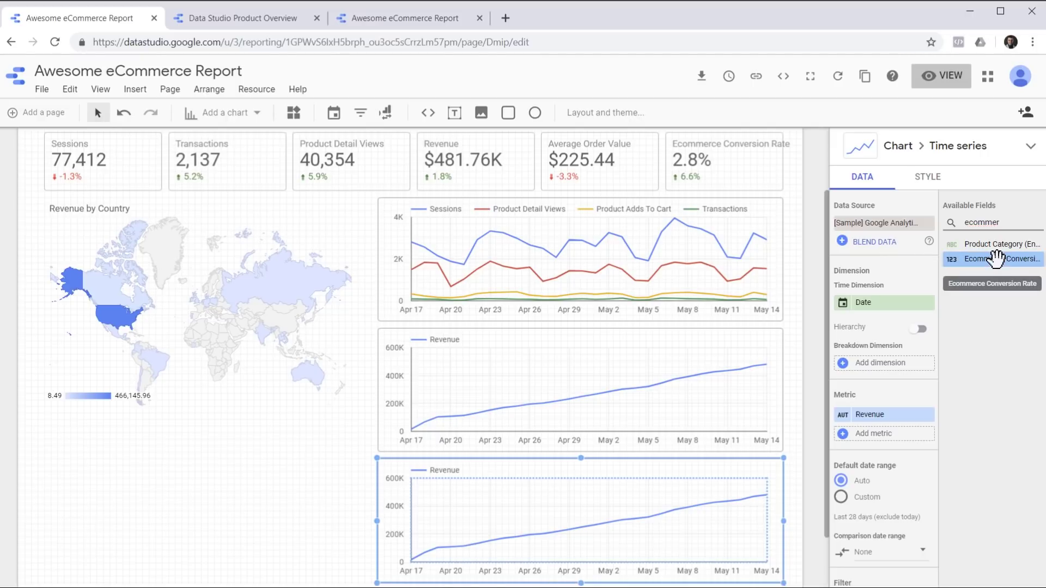
pyautogui.moveTo(995, 259); pyautogui.dragTo(877, 437)
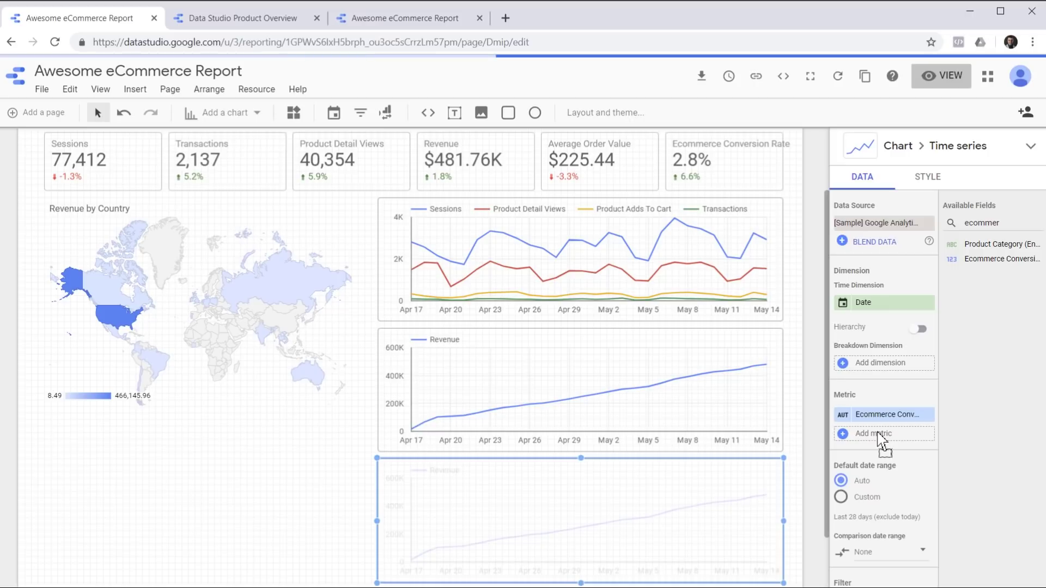
# Step: Turn off Cumulative and add a Polynomial trendline to the conversion rate chart
pyautogui.click(929, 177)
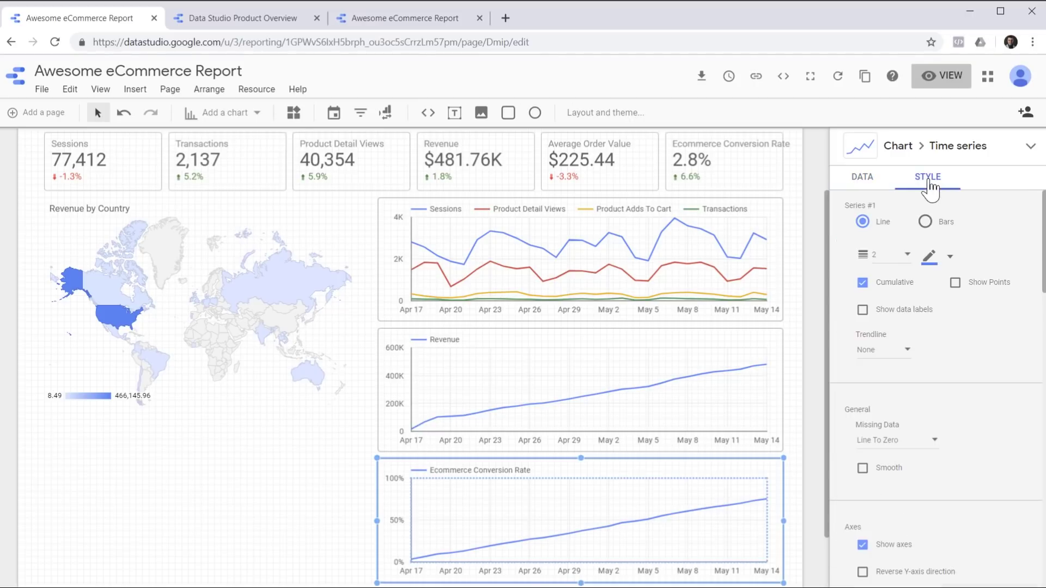
pyautogui.click(863, 283)
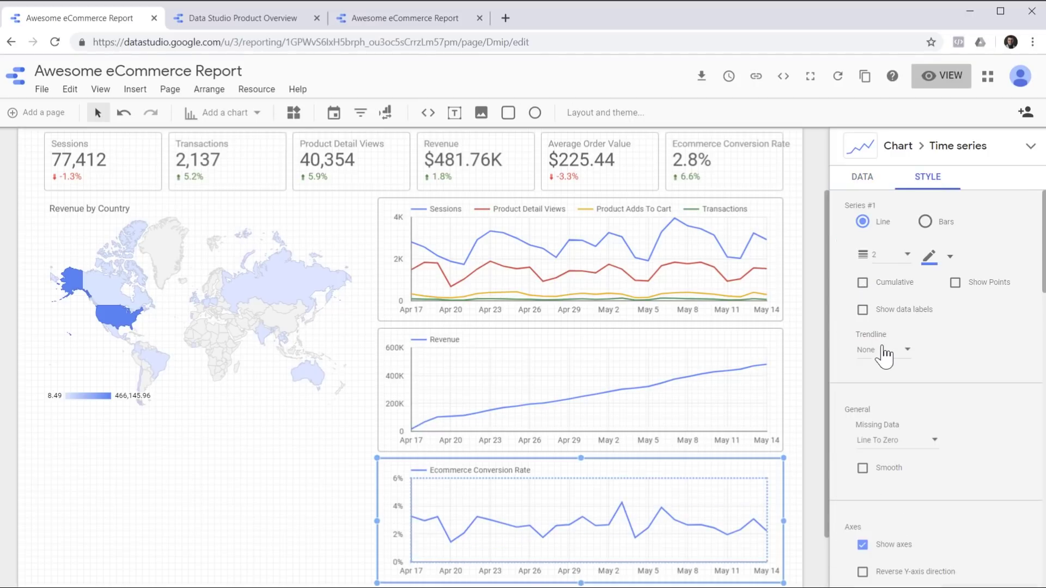
pyautogui.click(883, 355)
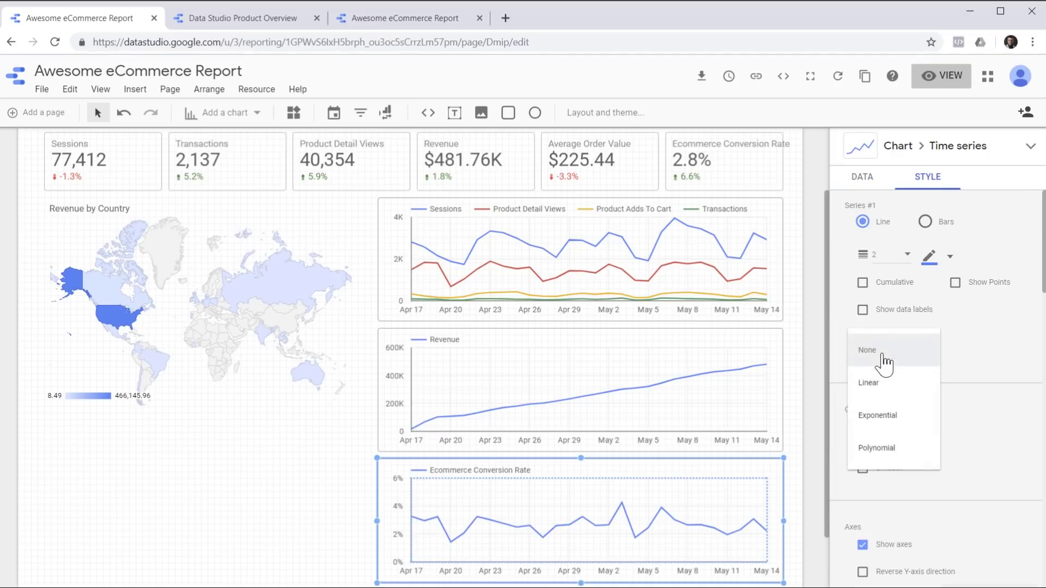
pyautogui.click(886, 453)
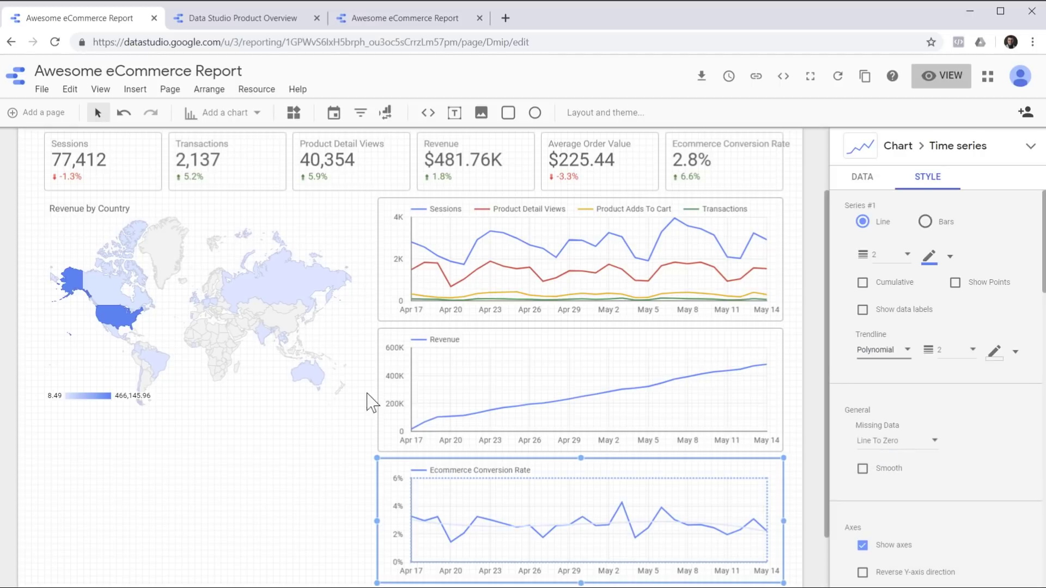
# Step: Add a donut chart to the report with Gender as its dimension
pyautogui.click(219, 118)
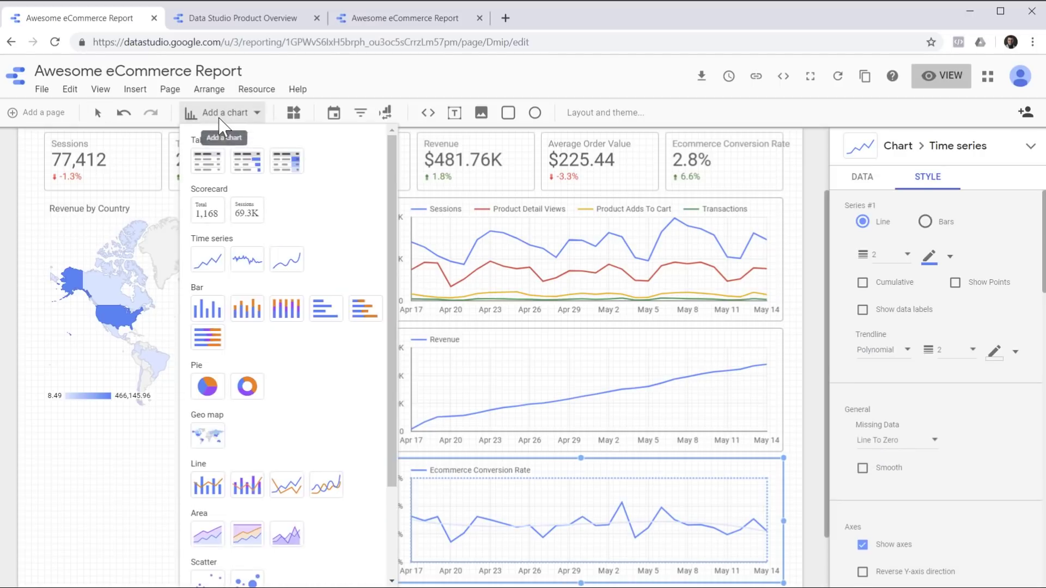
pyautogui.click(248, 387)
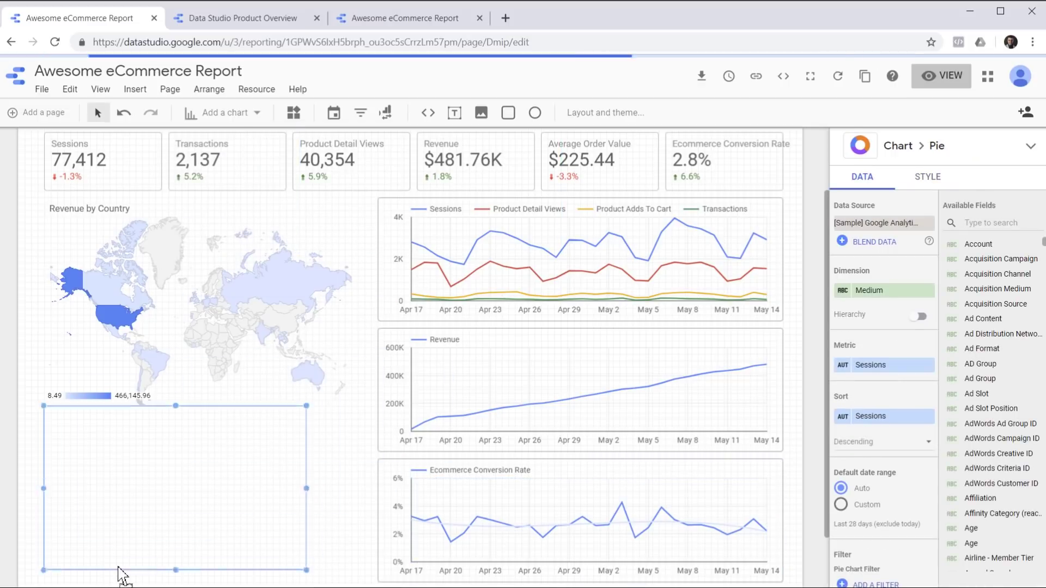
pyautogui.click(992, 223)
pyautogui.write('gender')
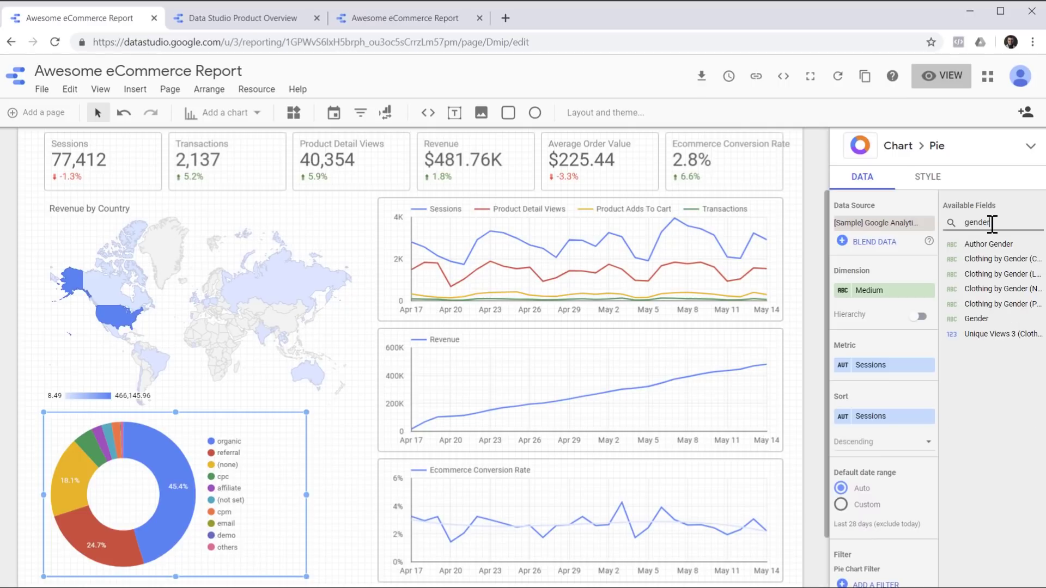
pyautogui.moveTo(992, 320); pyautogui.dragTo(876, 301)
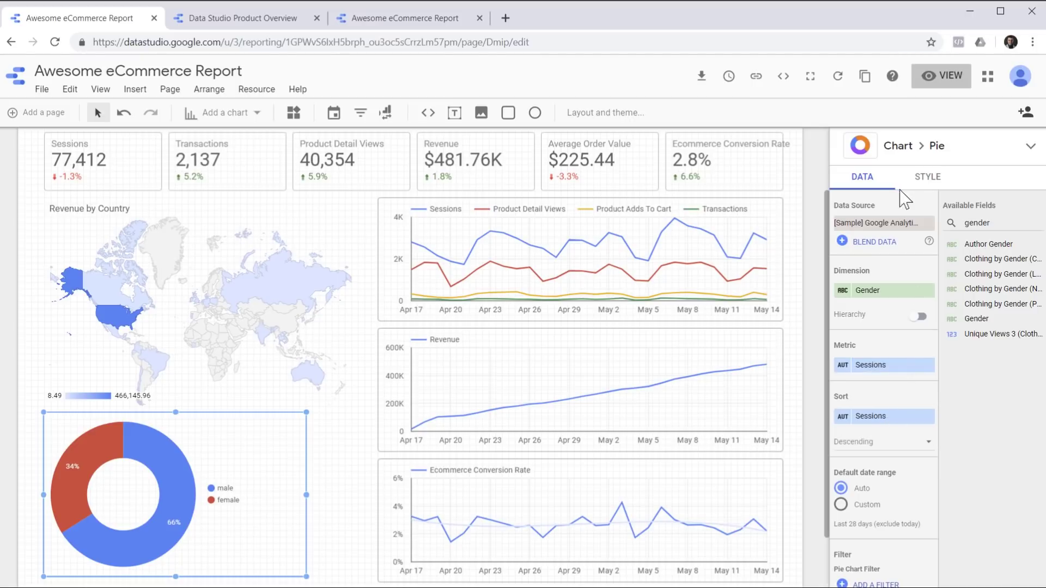
# Step: Put the donut chart's legend on top and shrink the chart box to a compact size
pyautogui.click(920, 181)
pyautogui.scroll(-10, 930, 289)
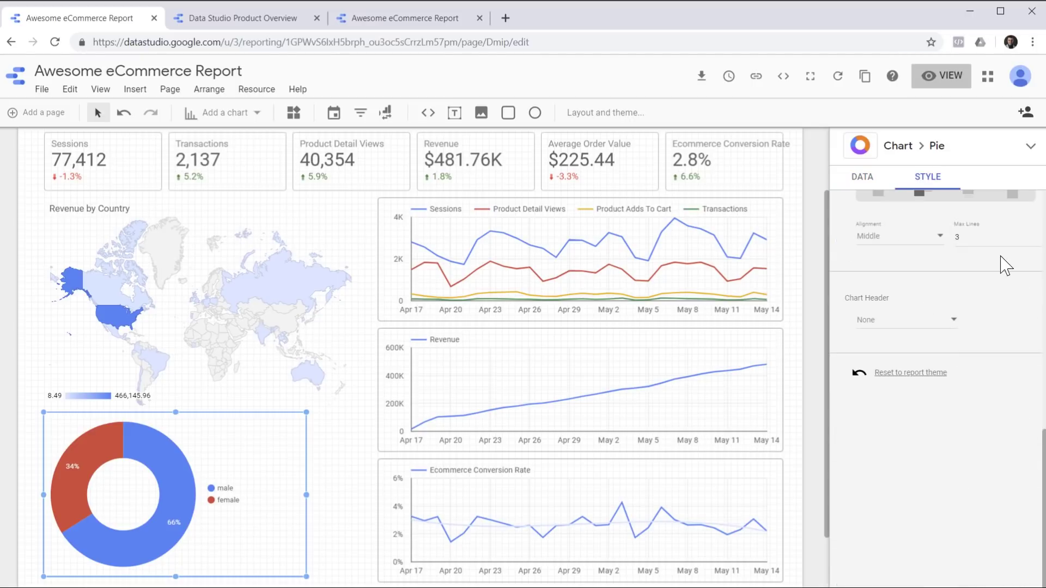
pyautogui.scroll(1, 1005, 265)
pyautogui.click(1012, 238)
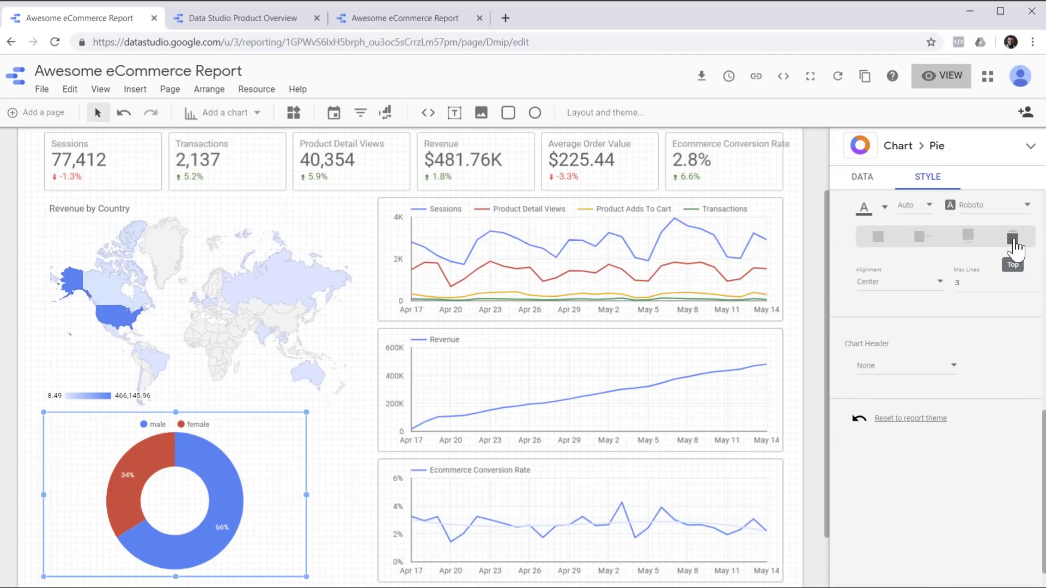
pyautogui.moveTo(305, 493); pyautogui.dragTo(182, 494)
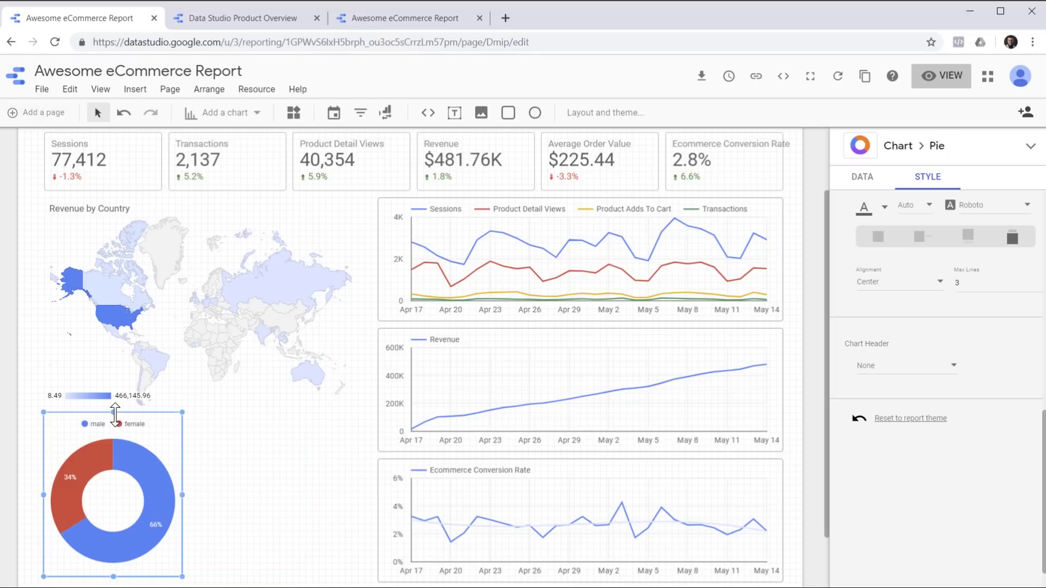
pyautogui.moveTo(114, 413)
pyautogui.mouseDown()
pyautogui.moveTo(82, 420)
pyautogui.moveTo(106, 425)
pyautogui.mouseUp()
pyautogui.moveTo(182, 501); pyautogui.dragTo(172, 502)
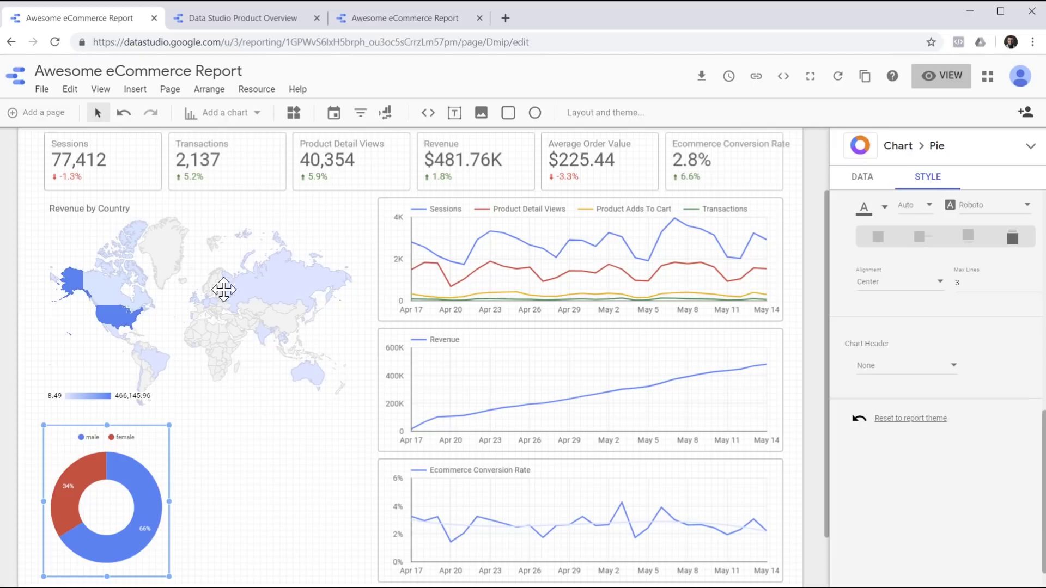
pyautogui.click(229, 113)
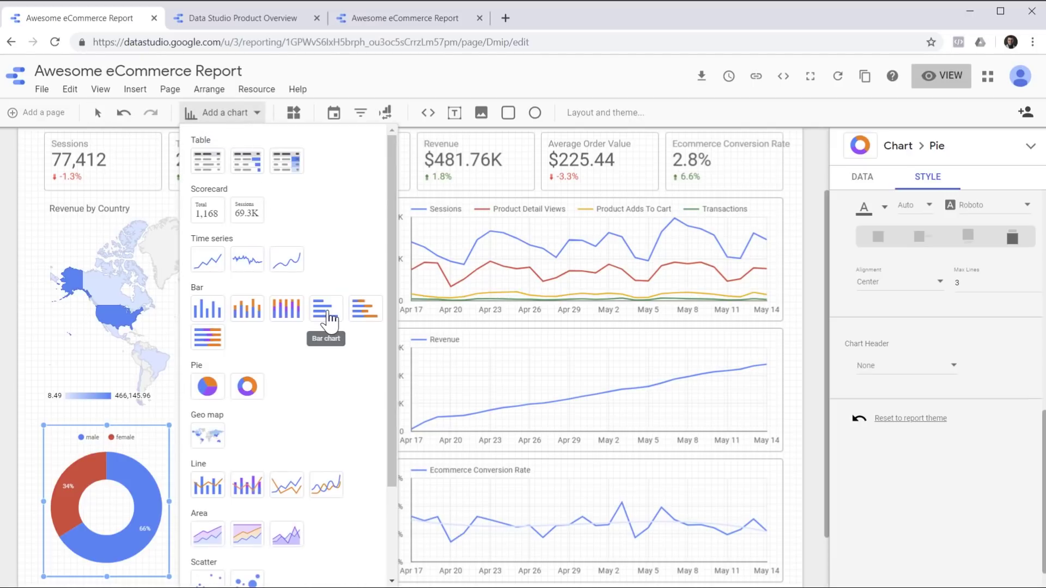
# Step: Add a horizontal bar chart beside the donut chart and widen it for labels
pyautogui.click(329, 314)
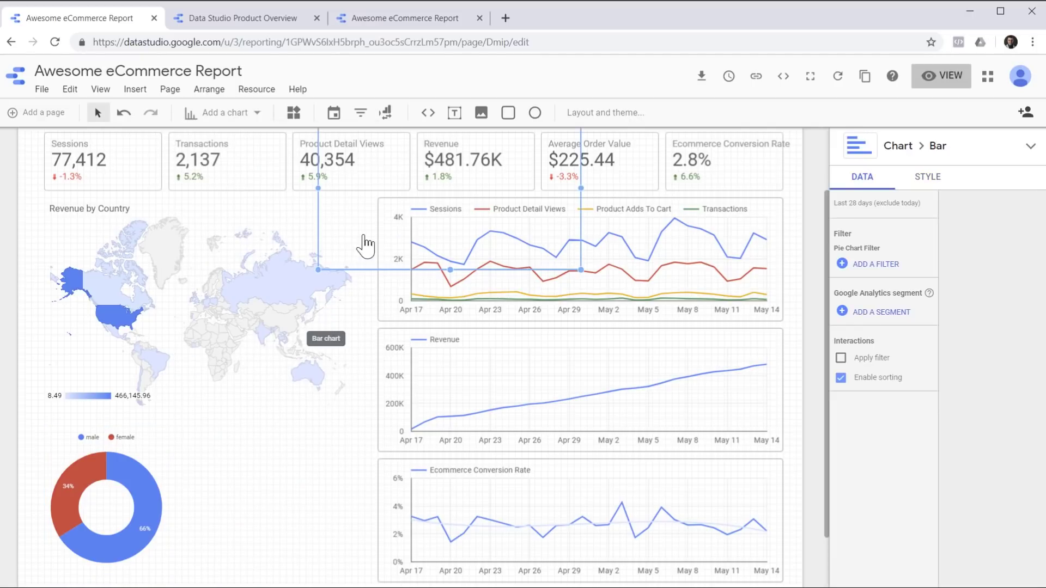
pyautogui.moveTo(372, 262); pyautogui.dragTo(294, 493)
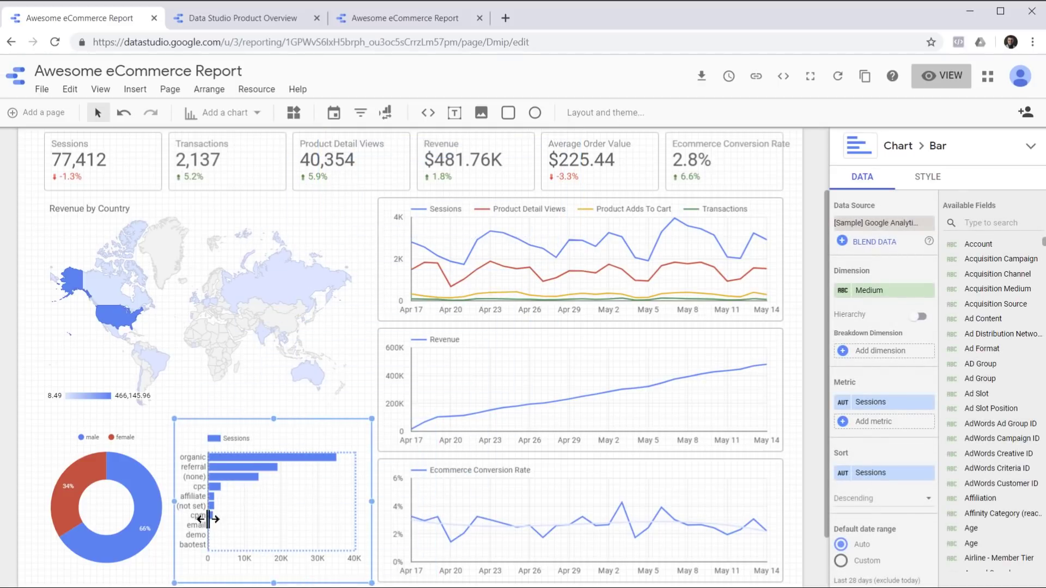
pyautogui.moveTo(209, 520); pyautogui.dragTo(245, 519)
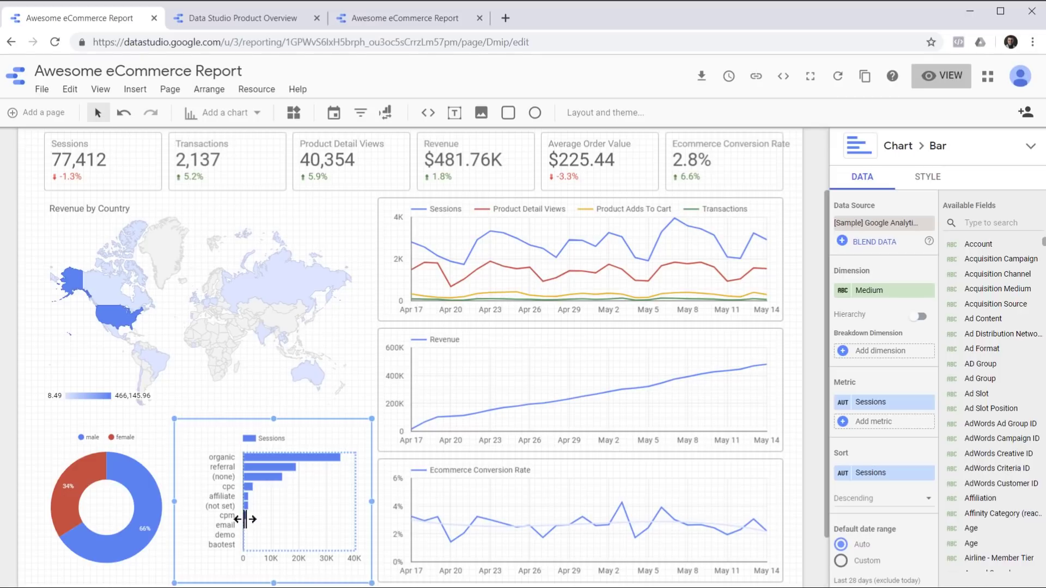
# Step: Set the bar chart's metric to Revenue and its dimension to City
pyautogui.click(999, 224)
pyautogui.write('revenue')
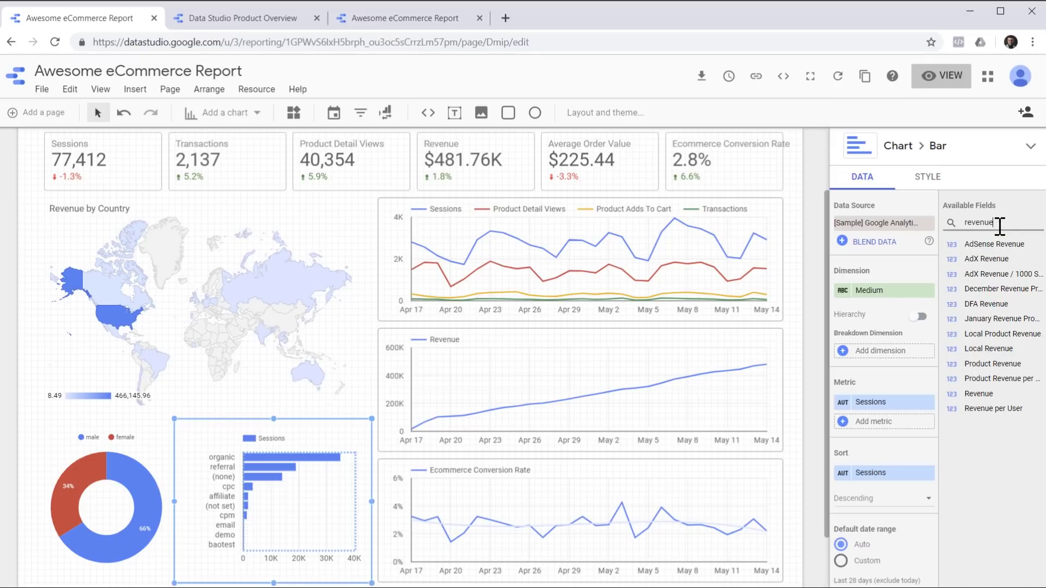
pyautogui.moveTo(990, 396); pyautogui.dragTo(880, 414)
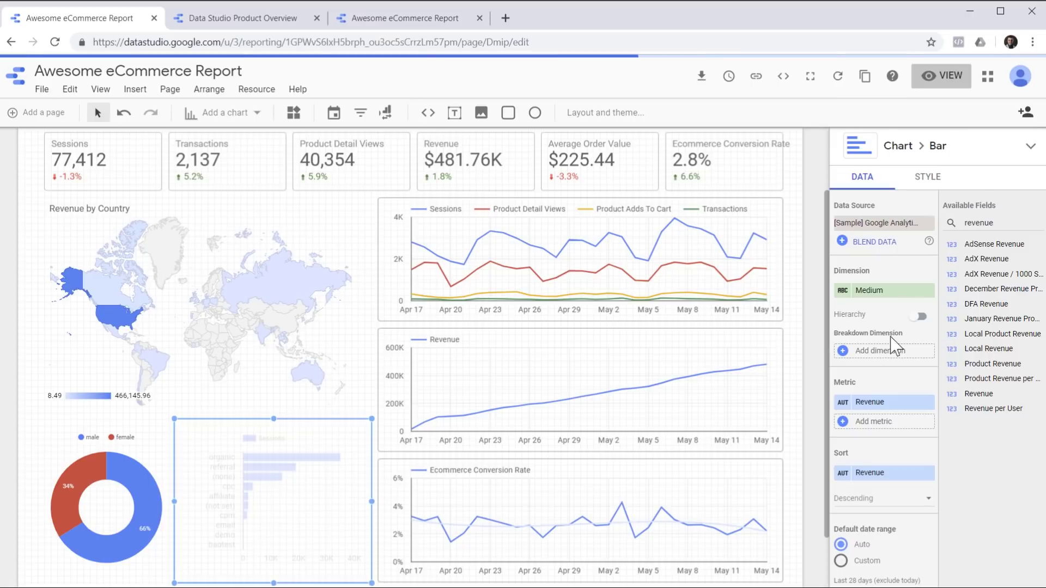
pyautogui.doubleClick(991, 222)
pyautogui.write('city')
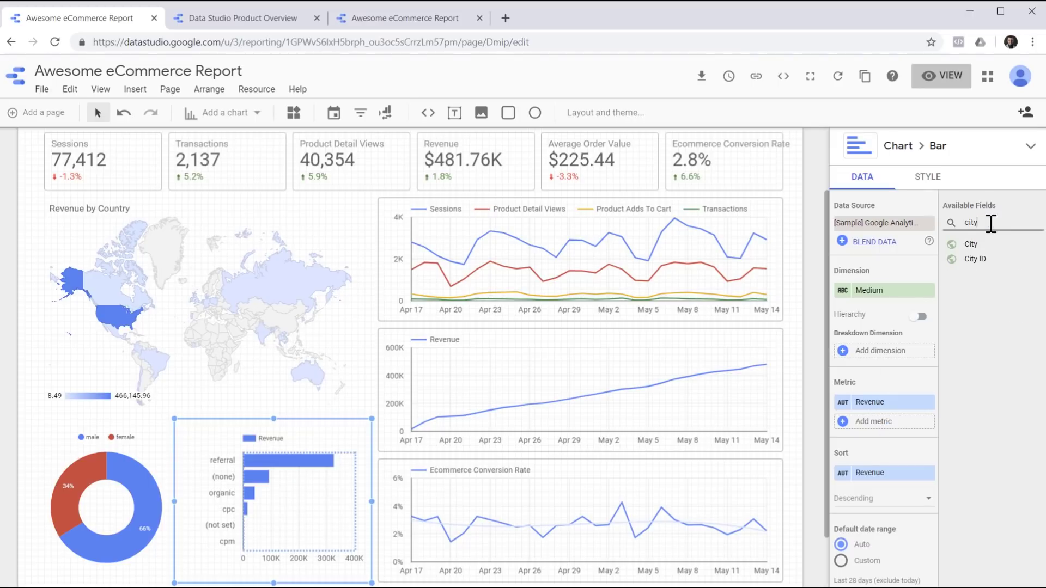
pyautogui.moveTo(971, 244); pyautogui.dragTo(864, 292)
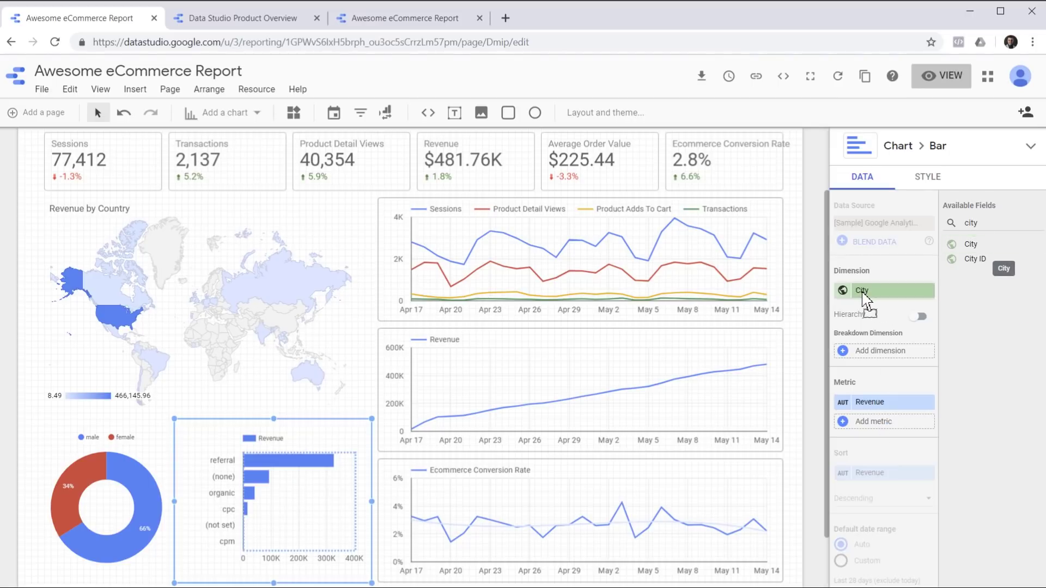
pyautogui.click(814, 307)
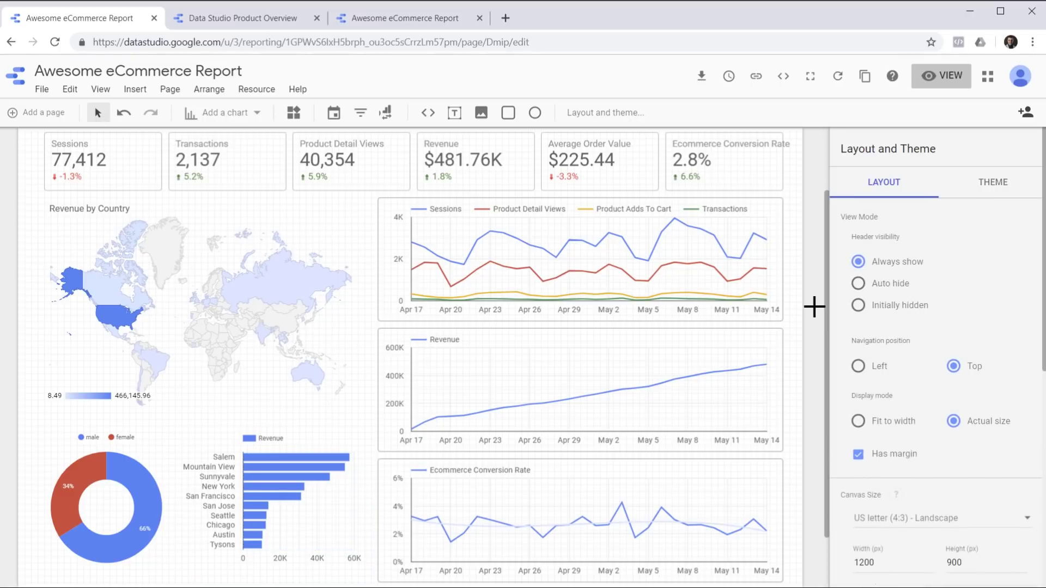
pyautogui.hotkey('ctrl', 'shift', 'e')
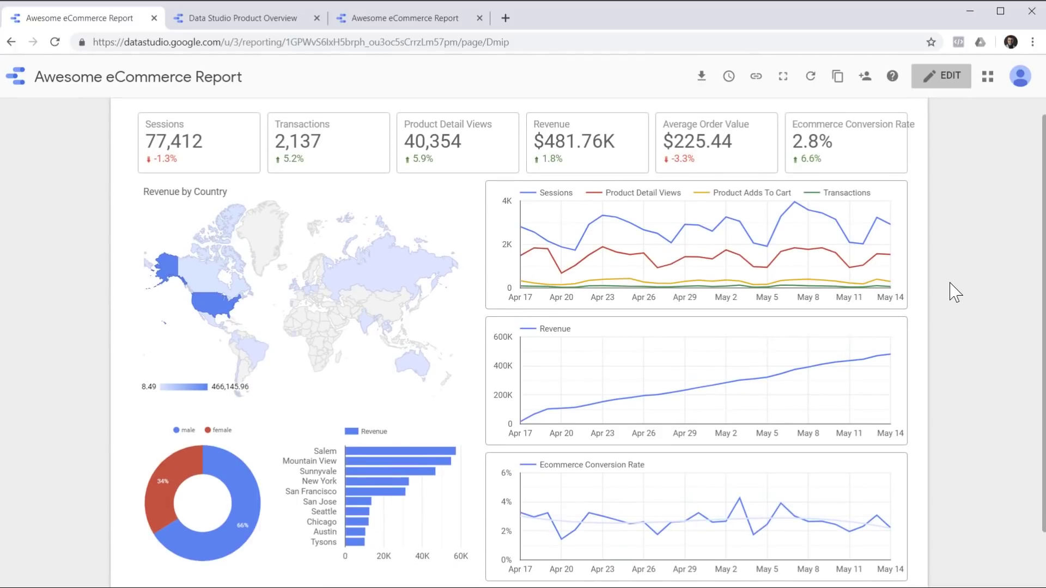
# Step: Scroll through the viewer preview of the dashboard to check its layout, then return to editing
pyautogui.scroll(2, 955, 293)
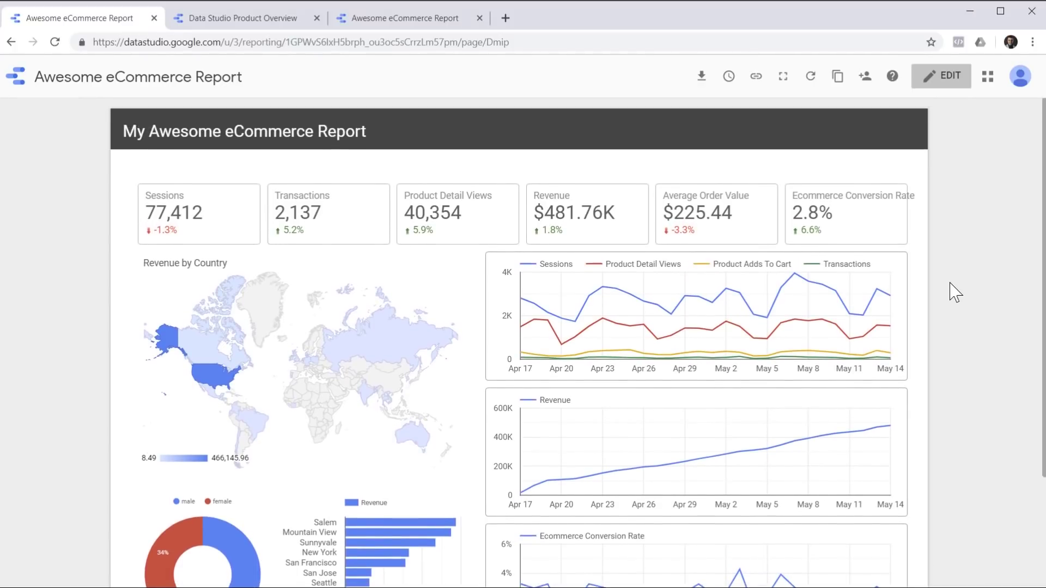
pyautogui.scroll(-1, 954, 292)
pyautogui.scroll(-1, 955, 293)
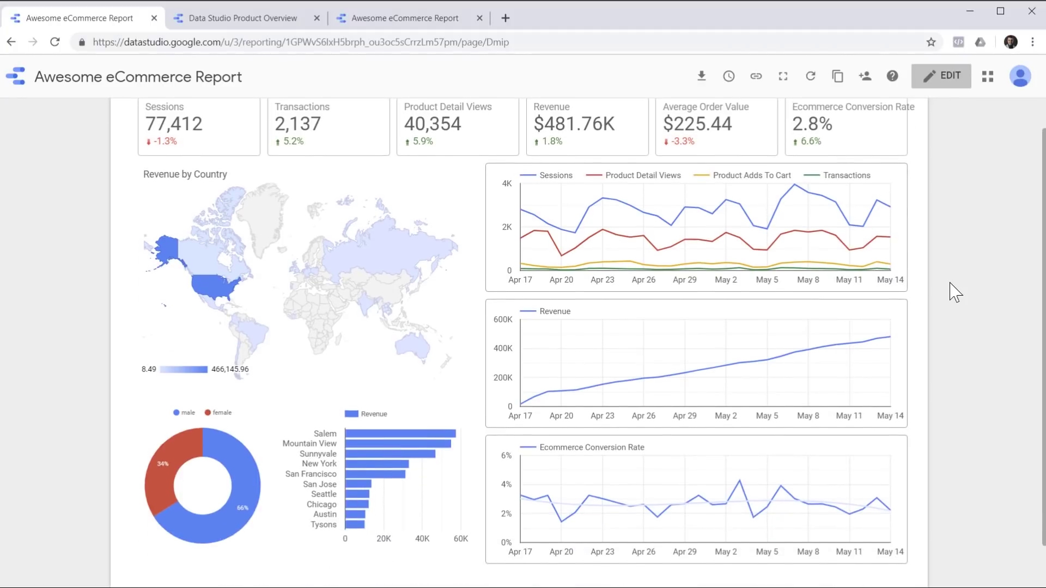
pyautogui.scroll(1, 954, 293)
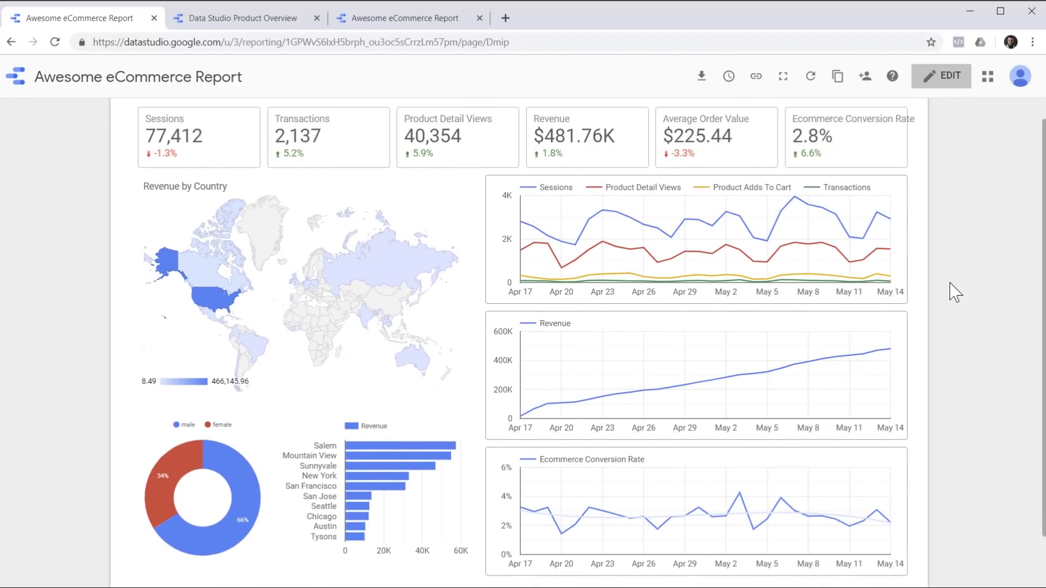
pyautogui.scroll(2, 954, 292)
pyautogui.scroll(-1, 955, 293)
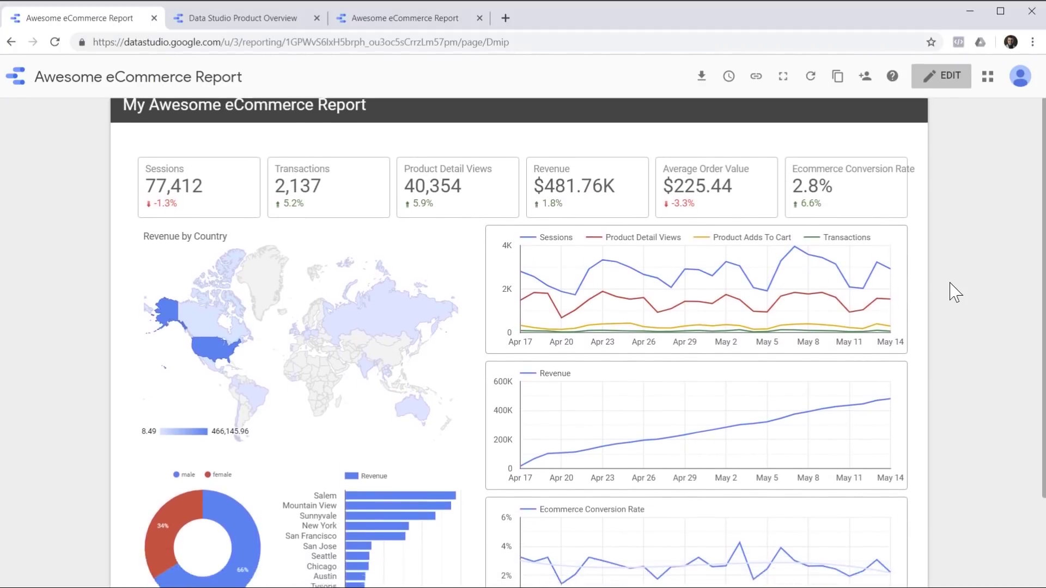
pyautogui.scroll(-1, 954, 292)
pyautogui.scroll(1, 954, 293)
pyautogui.scroll(-2, 955, 293)
pyautogui.scroll(2, 954, 292)
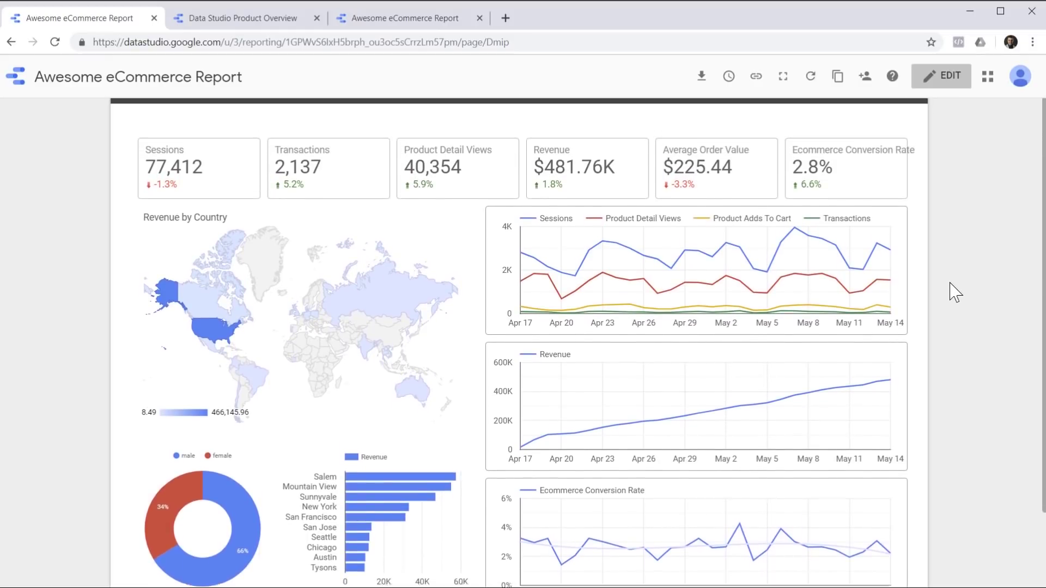
pyautogui.click(940, 76)
# Step: Make the dark header band slightly taller
pyautogui.scroll(1, 816, 214)
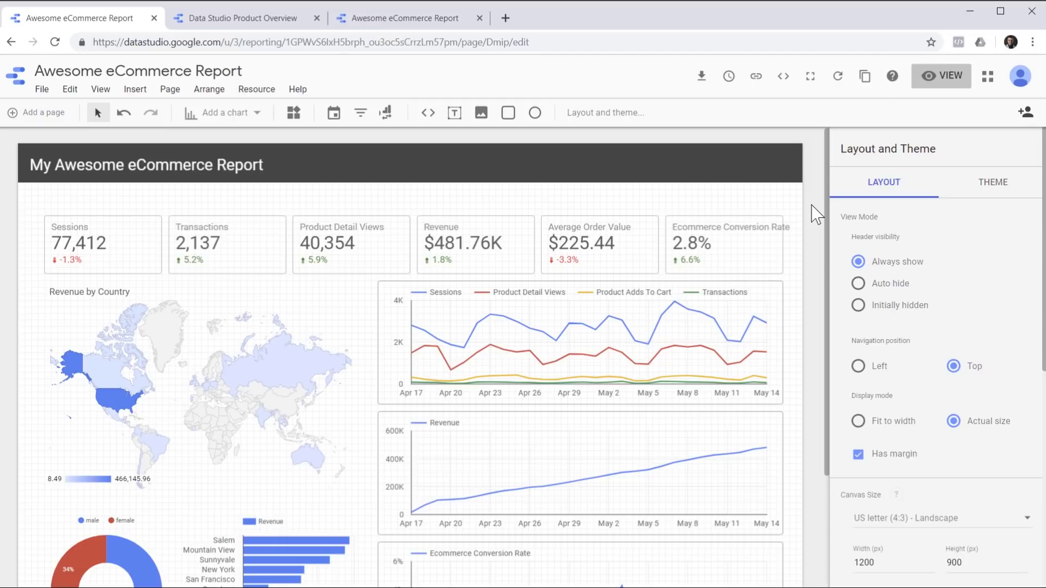
pyautogui.click(505, 183)
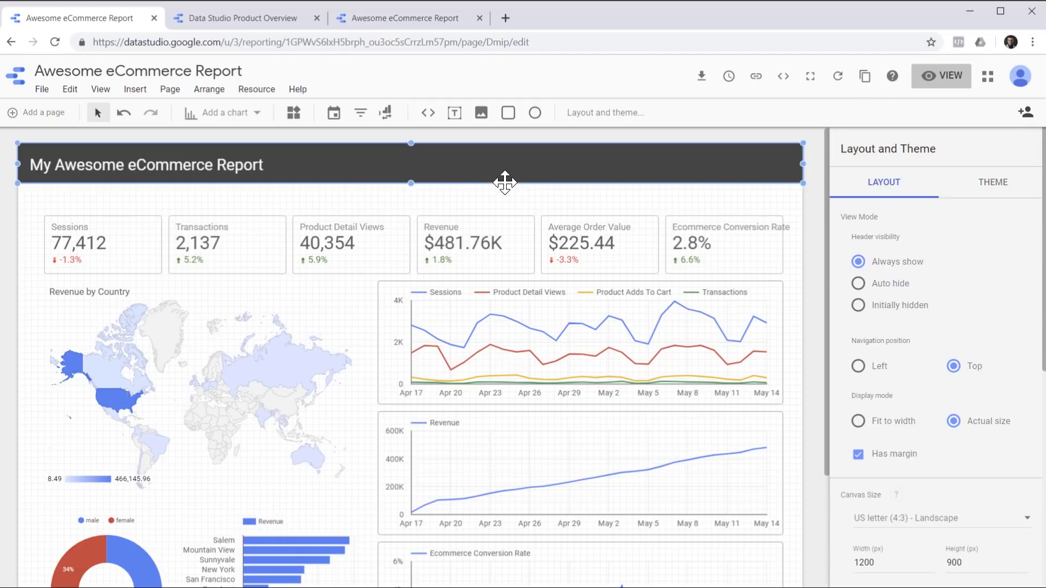
pyautogui.moveTo(411, 183); pyautogui.dragTo(651, 175)
# Step: Add a date range control to the header with white font colour
pyautogui.click(334, 114)
pyautogui.click(338, 208)
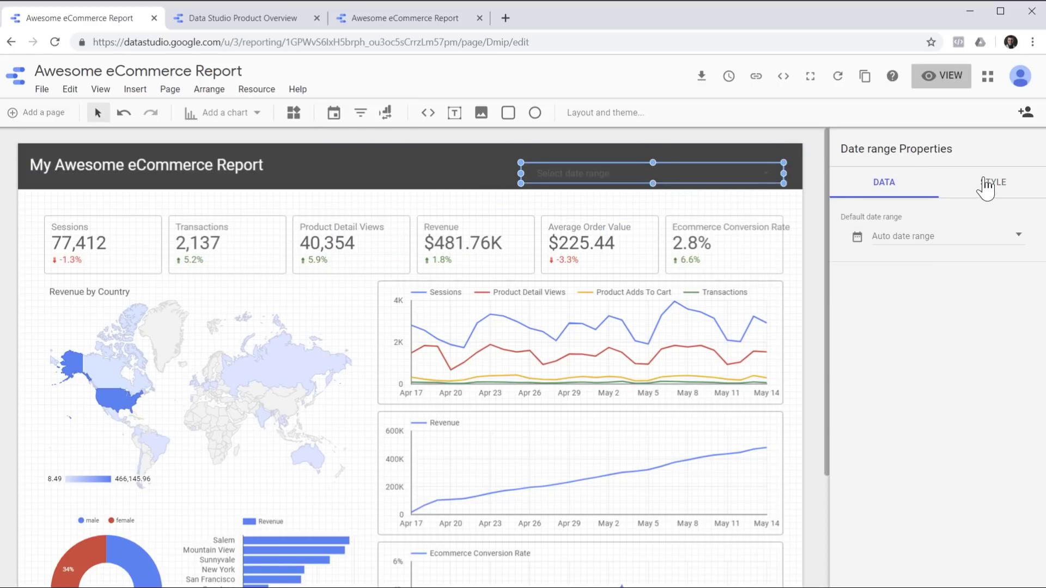
pyautogui.click(986, 185)
pyautogui.click(862, 242)
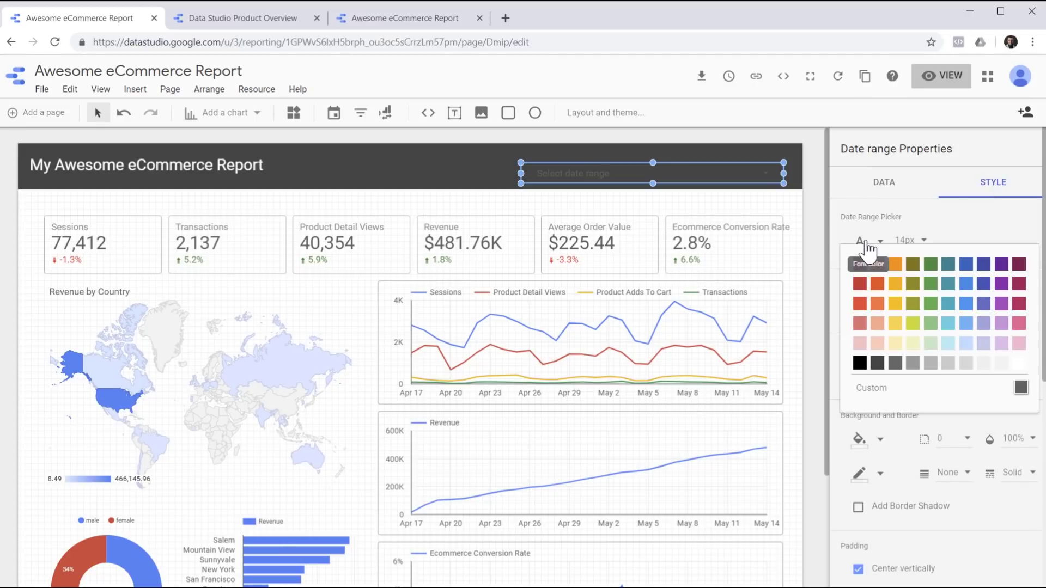
pyautogui.click(988, 343)
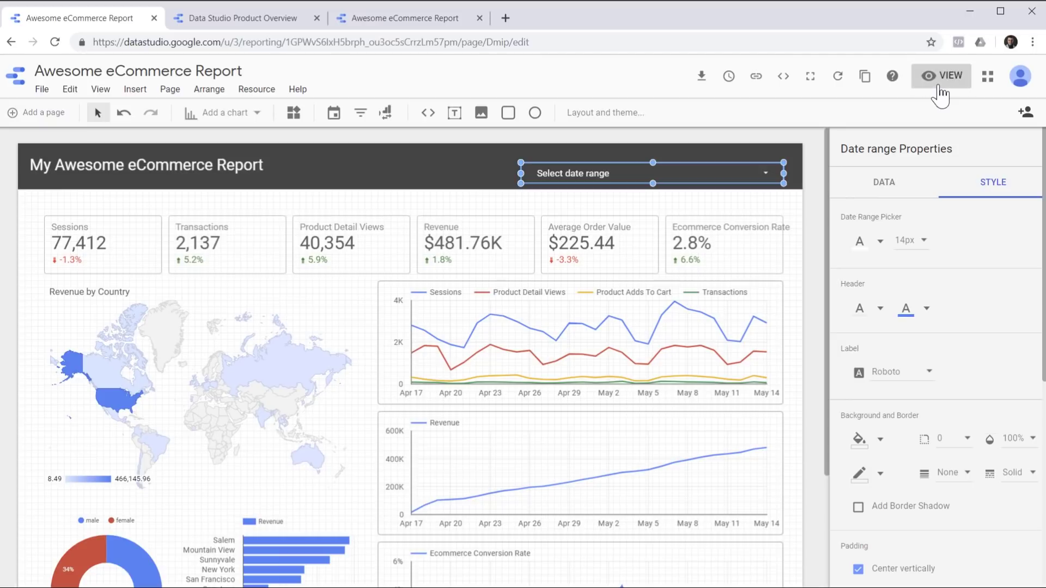
pyautogui.click(941, 76)
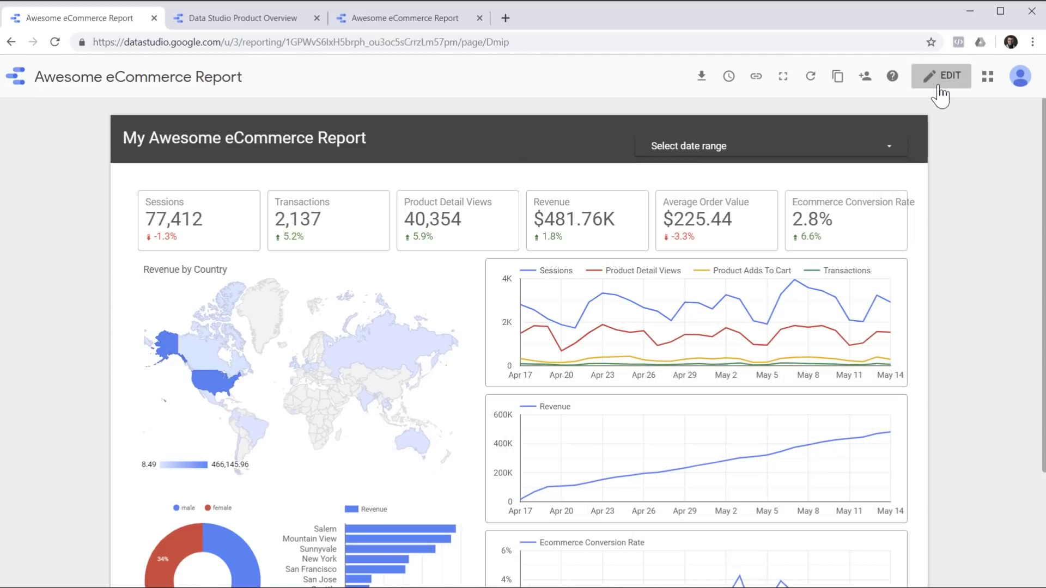
# Step: Set the report's date range control to May 1 – May 29, 2019 and apply it
pyautogui.click(887, 157)
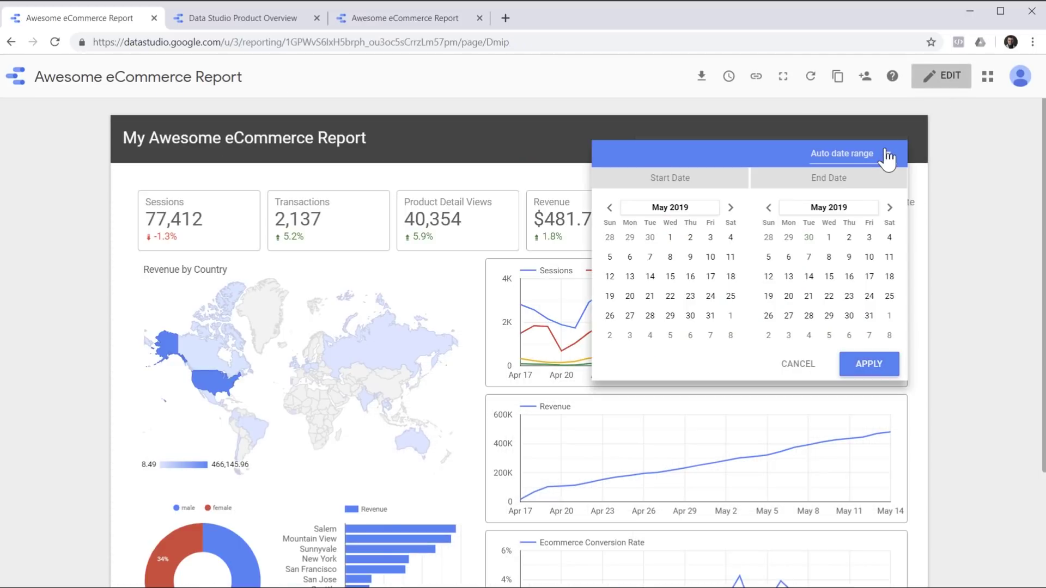
pyautogui.click(671, 239)
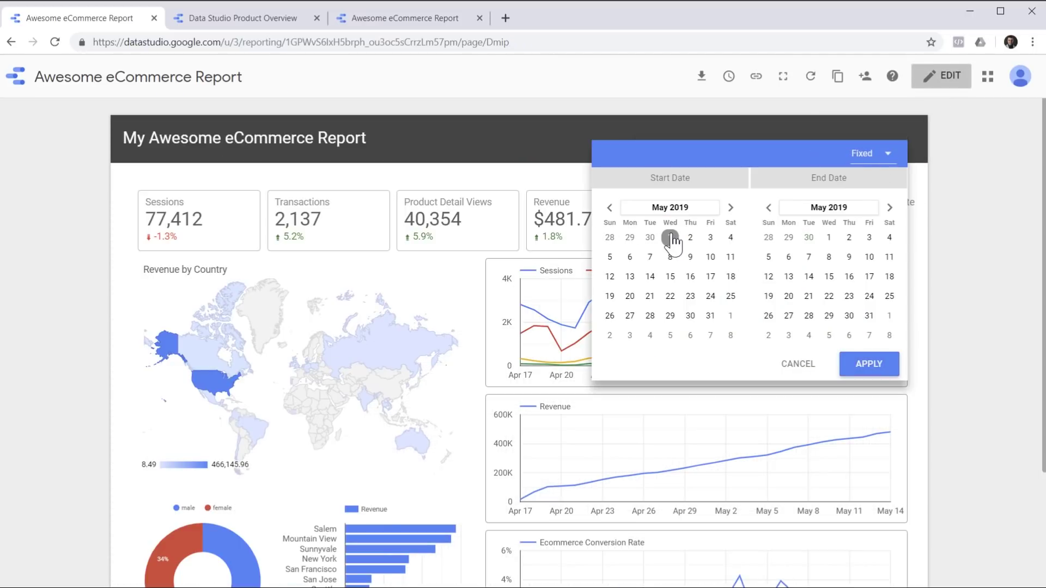
pyautogui.click(670, 315)
pyautogui.click(869, 364)
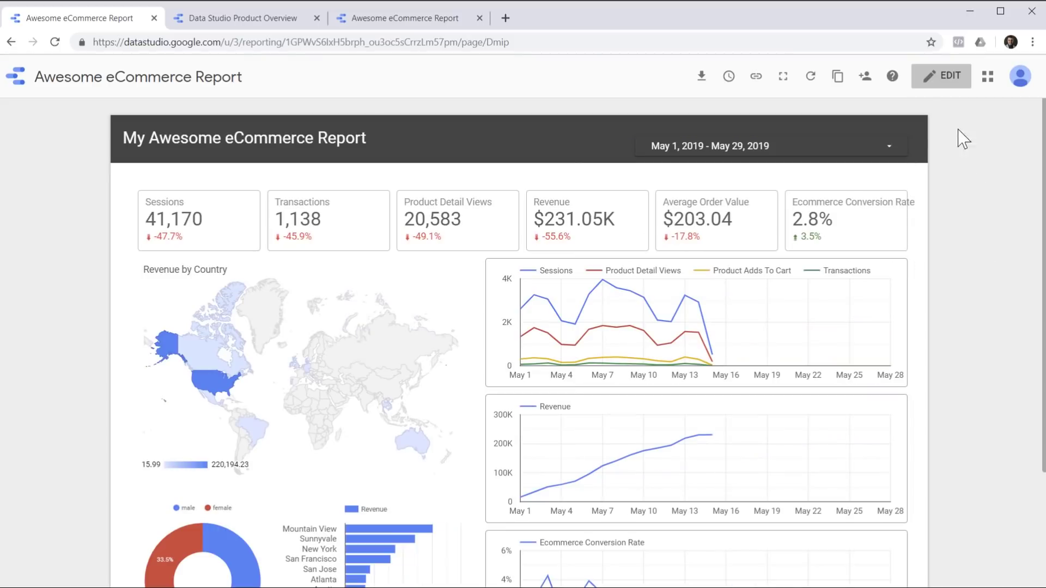
# Step: Return to edit mode and draw a new filter control on the report canvas
pyautogui.click(934, 84)
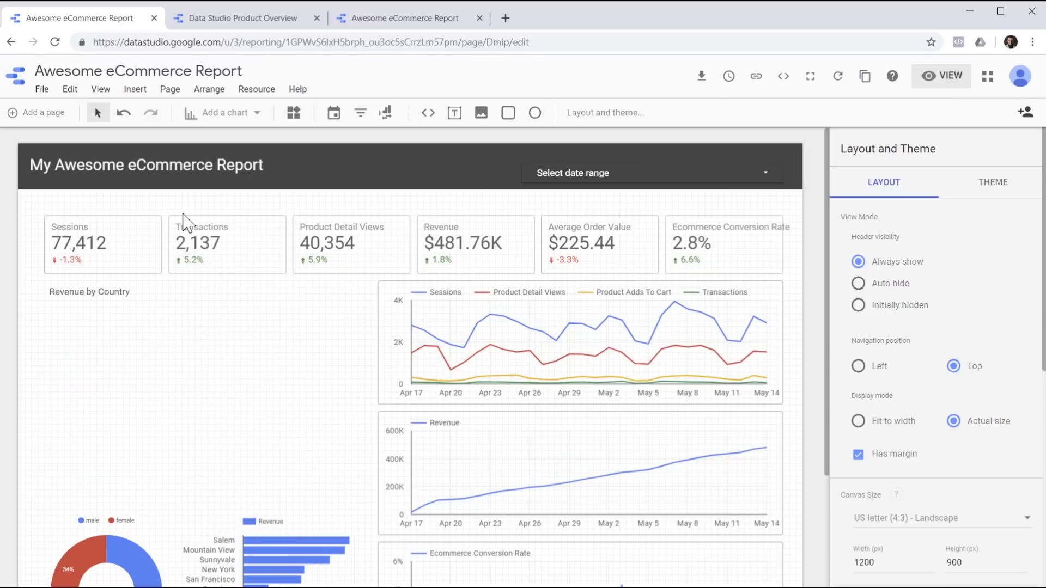
pyautogui.moveTo(230, 284); pyautogui.dragTo(763, 573)
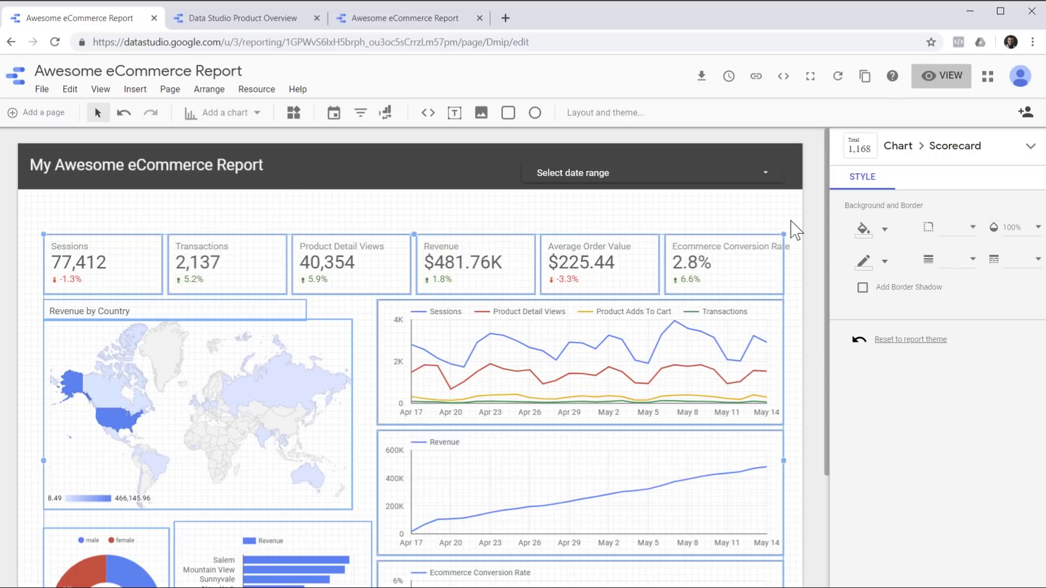
pyautogui.click(744, 226)
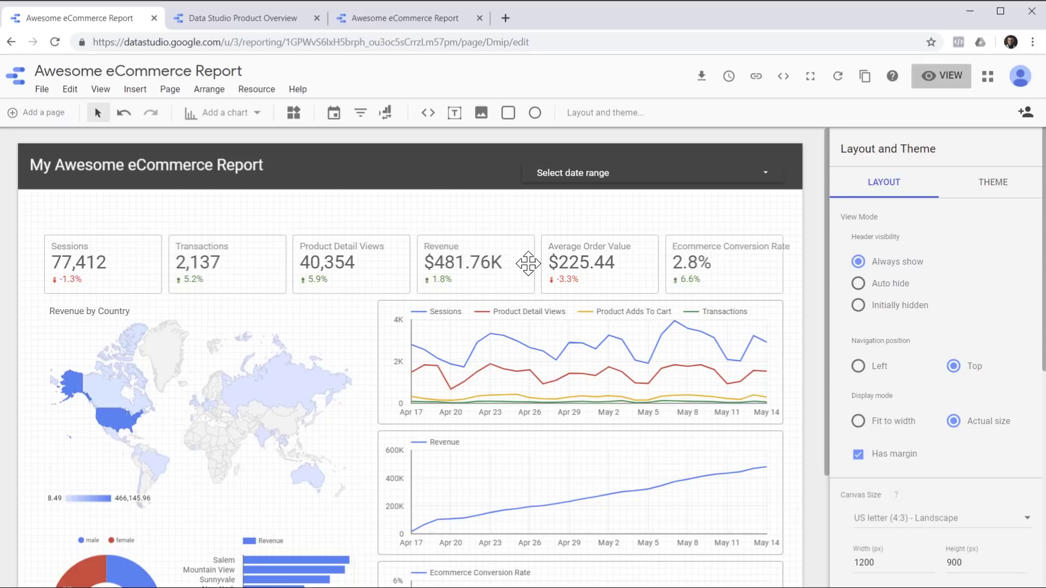
pyautogui.click(261, 112)
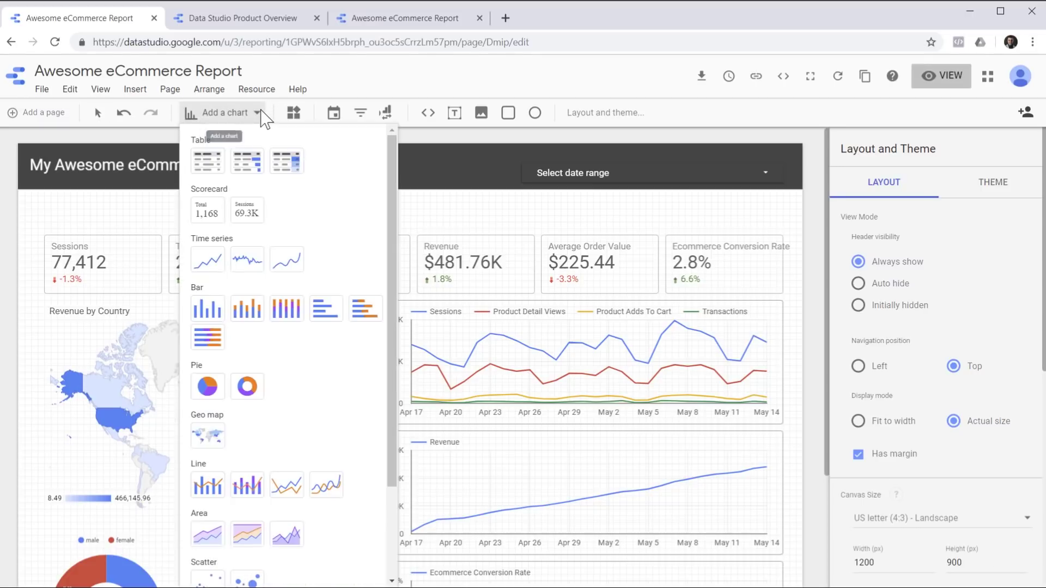
pyautogui.click(368, 116)
pyautogui.click(368, 119)
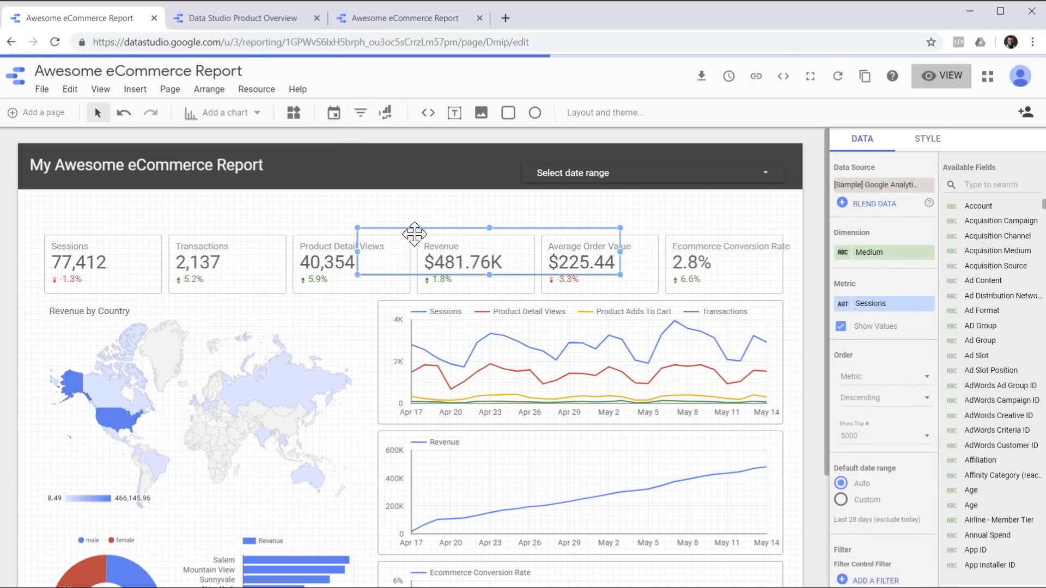
# Step: Place the filter top-left above the scorecards, resize it, and use Source / Medium as dimension
pyautogui.moveTo(415, 235); pyautogui.dragTo(107, 207)
pyautogui.moveTo(183, 248); pyautogui.dragTo(183, 229)
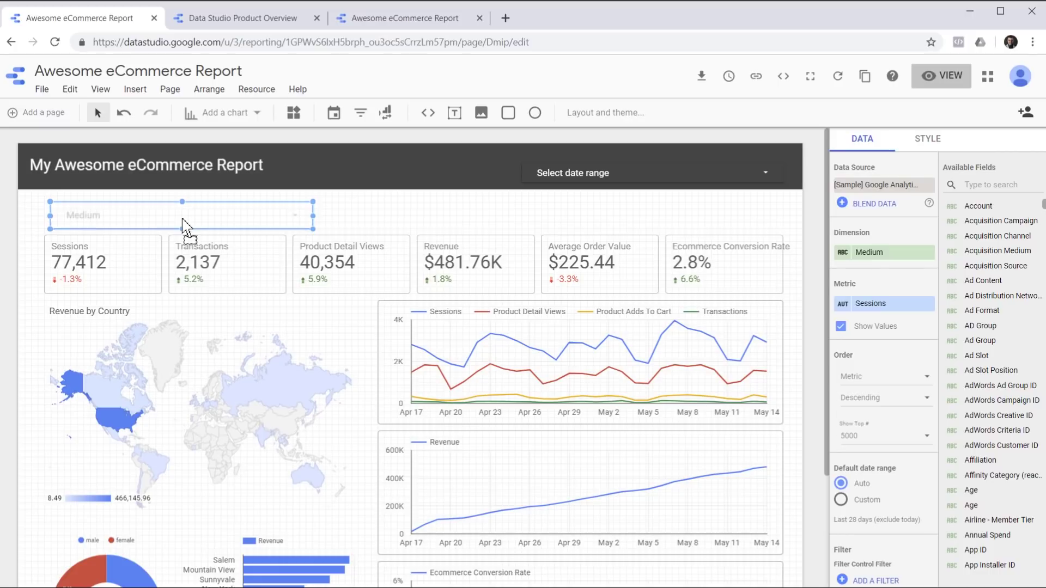
pyautogui.moveTo(189, 221); pyautogui.dragTo(182, 219)
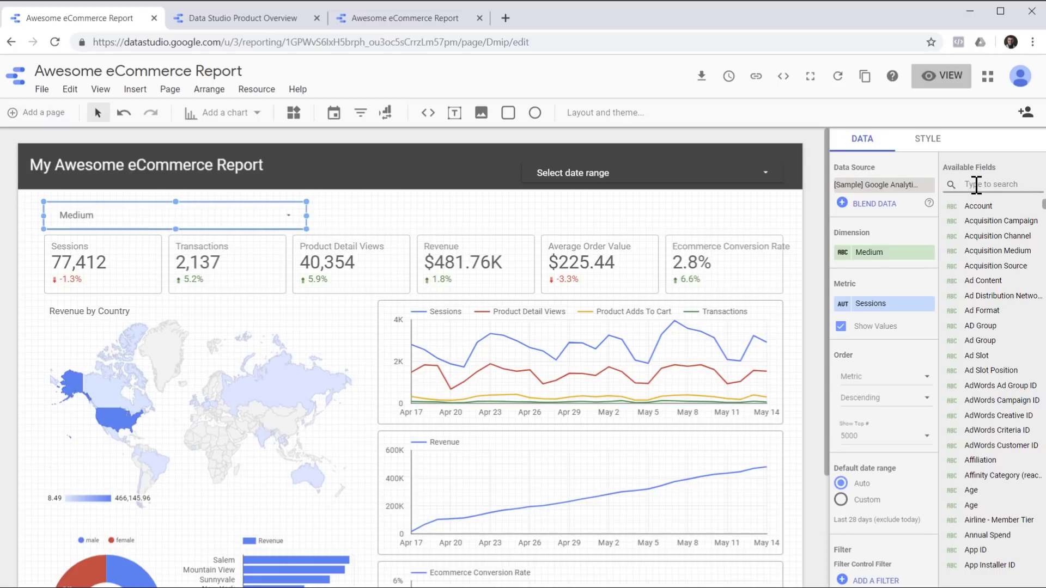
pyautogui.click(976, 185)
pyautogui.write('source')
pyautogui.moveTo(993, 265); pyautogui.dragTo(885, 263)
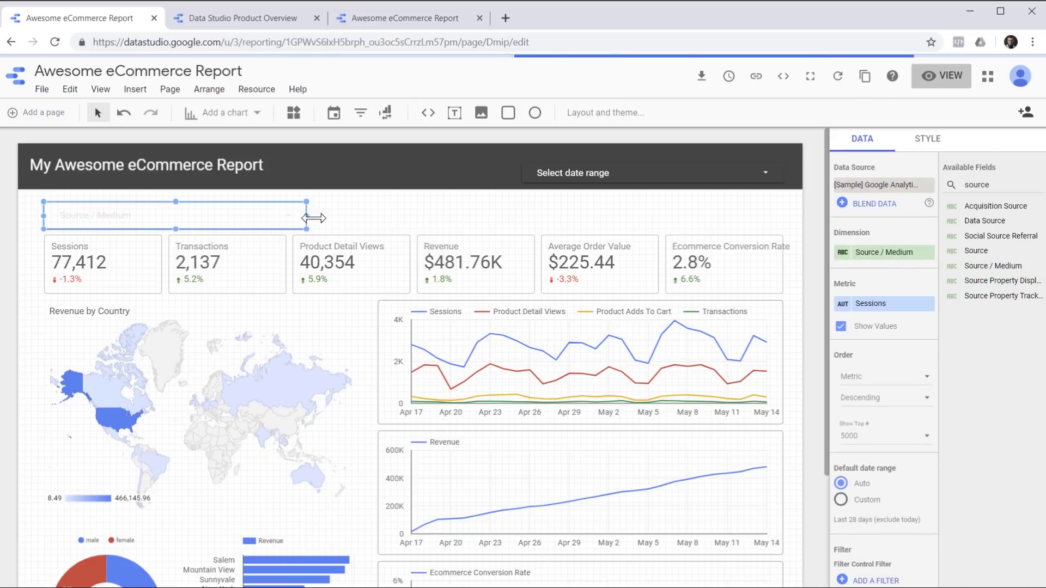
pyautogui.moveTo(307, 215); pyautogui.dragTo(283, 217)
pyautogui.rightClick(234, 218)
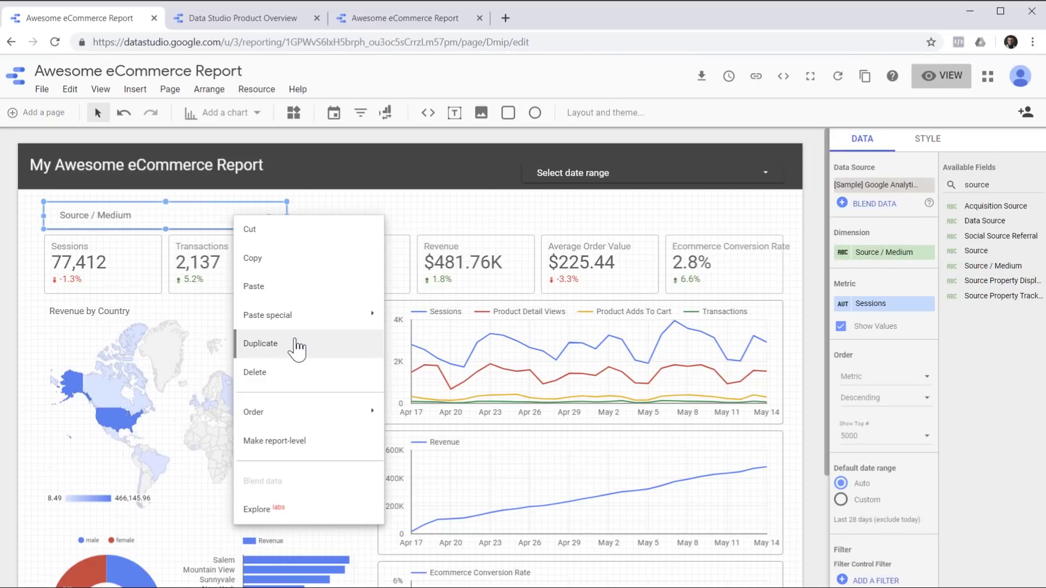
# Step: Duplicate the Source / Medium filter, place the copy to its right, and switch it to Device Category
pyautogui.click(296, 344)
pyautogui.moveTo(289, 219); pyautogui.dragTo(526, 207)
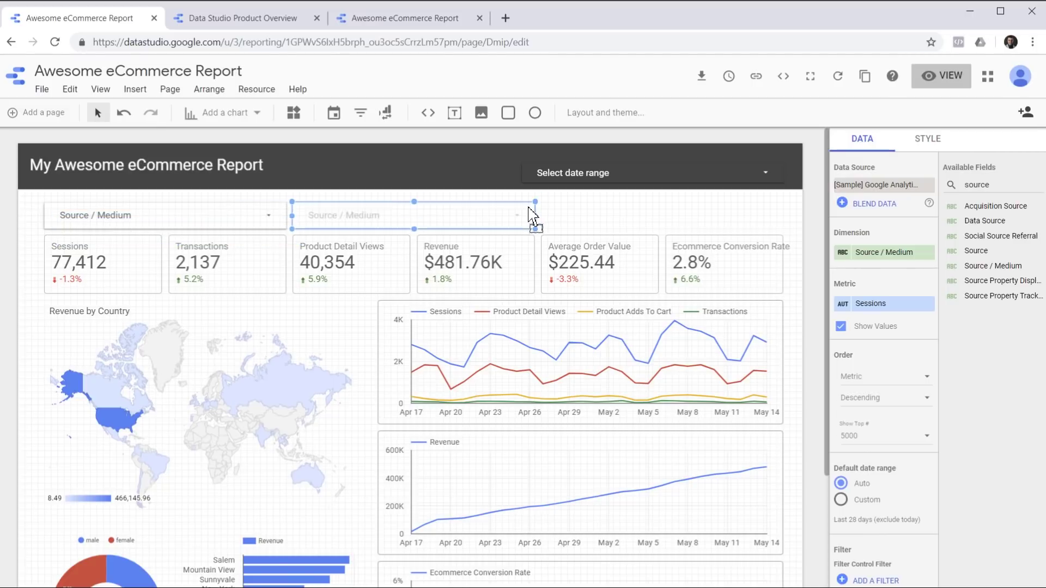
pyautogui.write('ice')
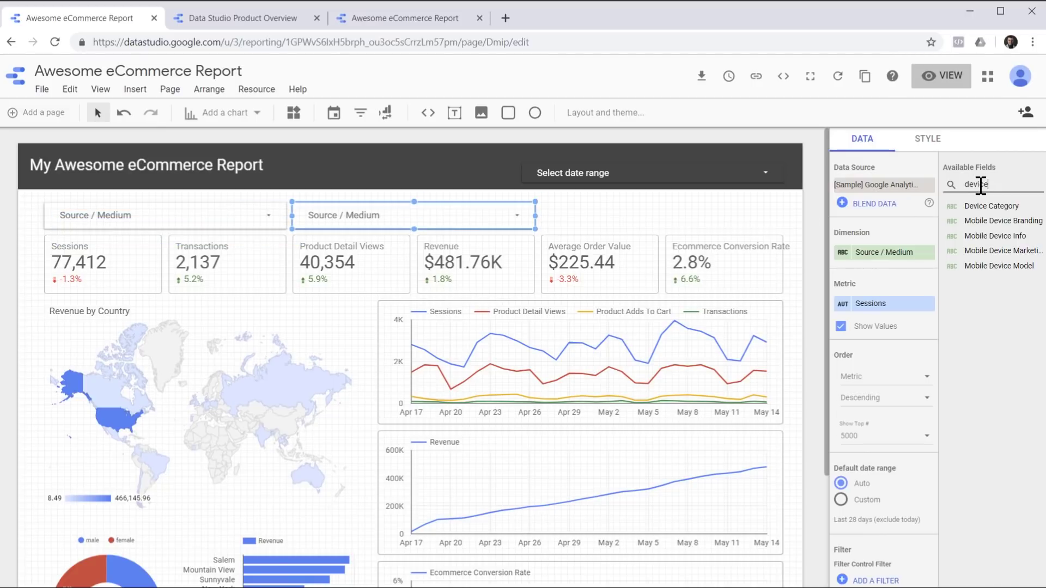
pyautogui.moveTo(985, 206); pyautogui.dragTo(881, 260)
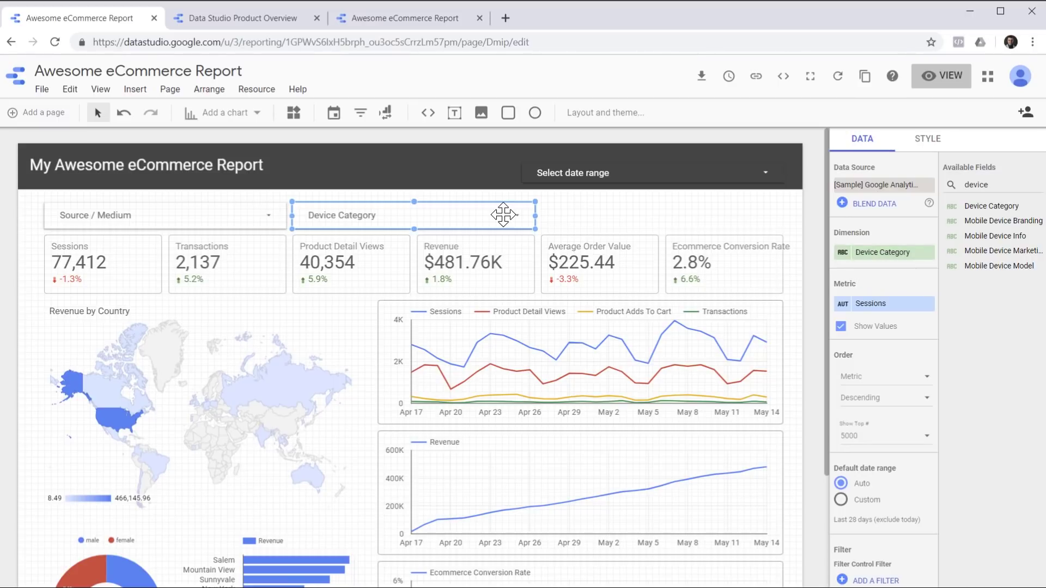
# Step: Duplicate the Device Category filter and place the copy further right along the top row
pyautogui.rightClick(503, 214)
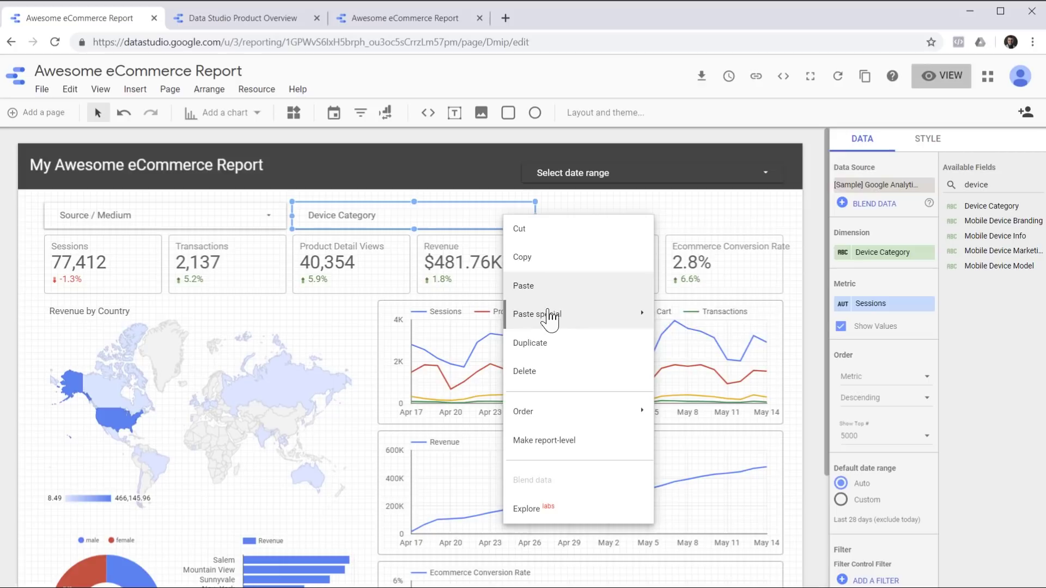
pyautogui.click(556, 343)
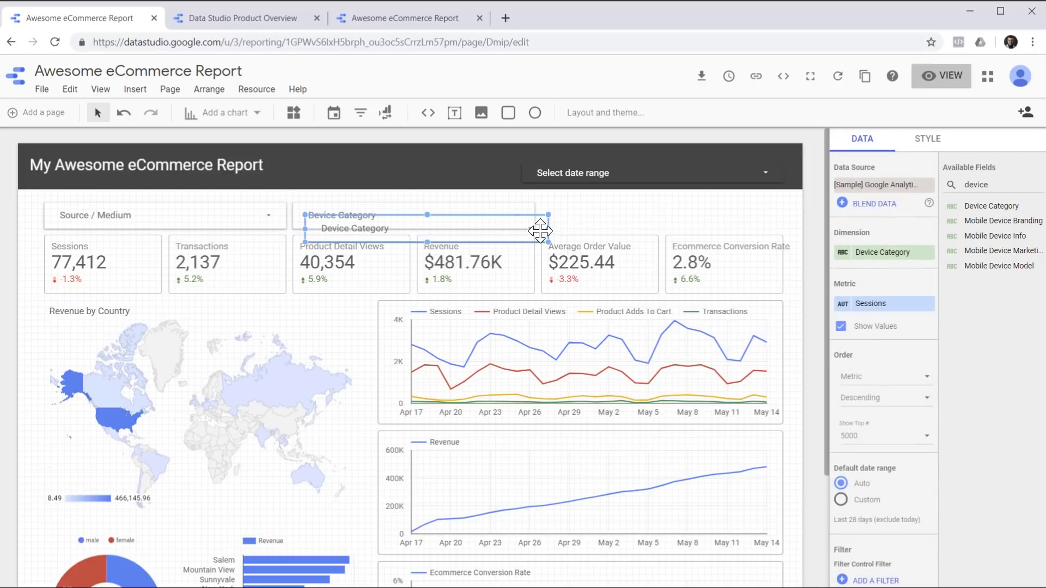
pyautogui.moveTo(542, 228); pyautogui.dragTo(799, 227)
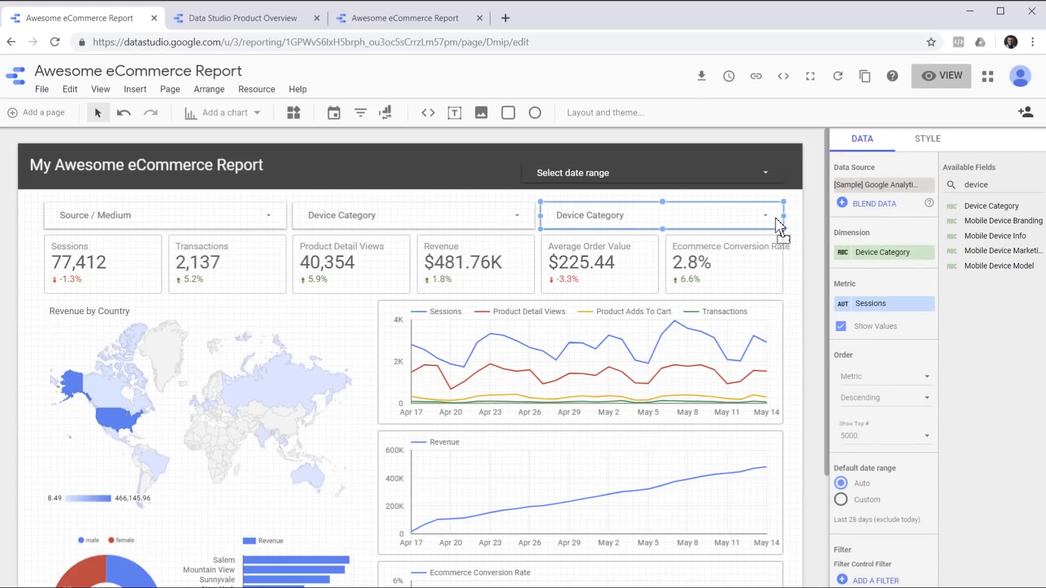
# Step: Search 'user typ' in the fields and make the third filter's dimension User Type
pyautogui.doubleClick(983, 184)
pyautogui.write('user type')
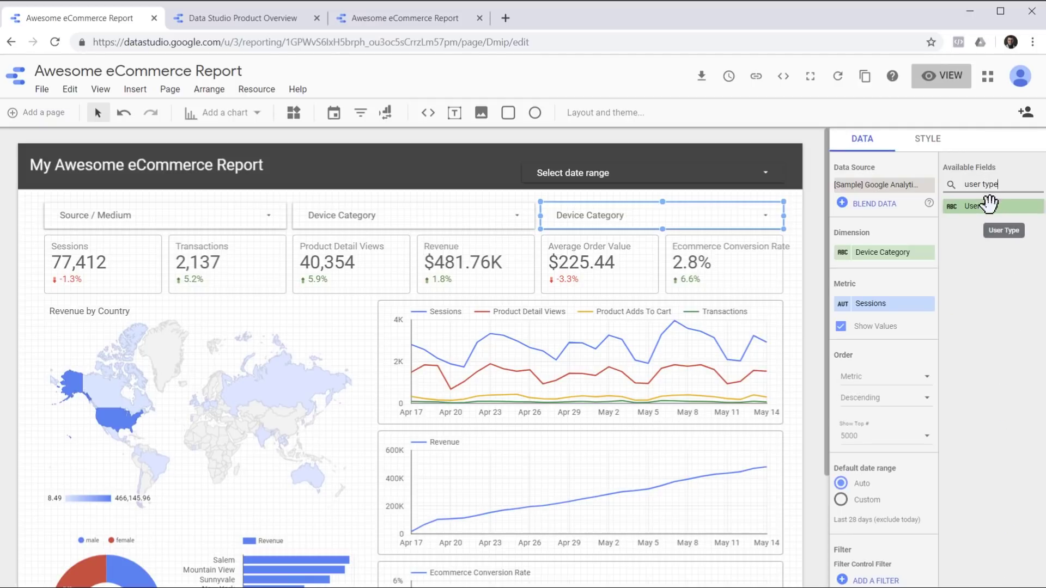
pyautogui.moveTo(1002, 209); pyautogui.dragTo(877, 261)
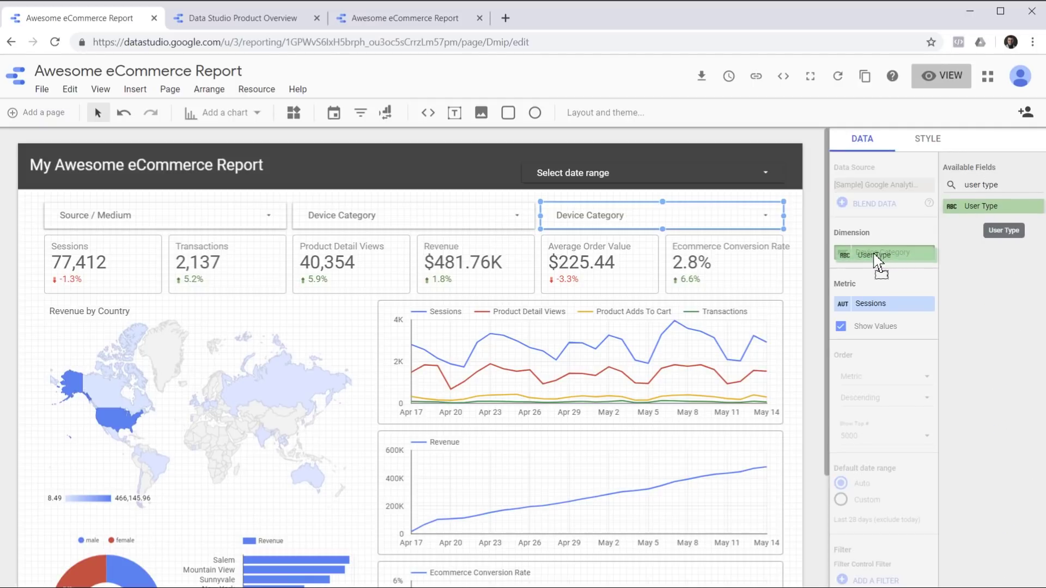
pyautogui.moveTo(877, 261); pyautogui.dragTo(880, 263)
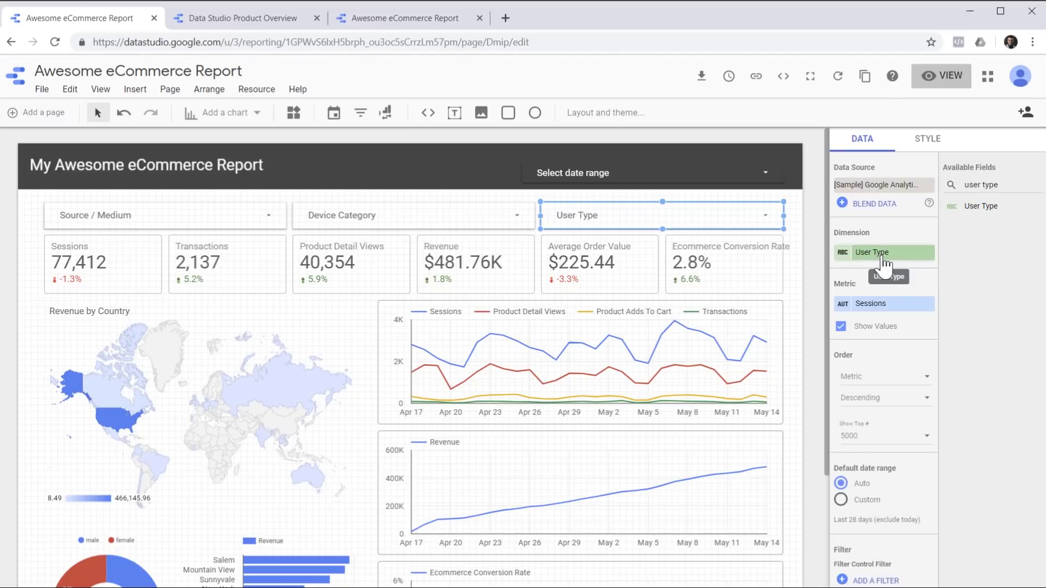
pyautogui.click(665, 166)
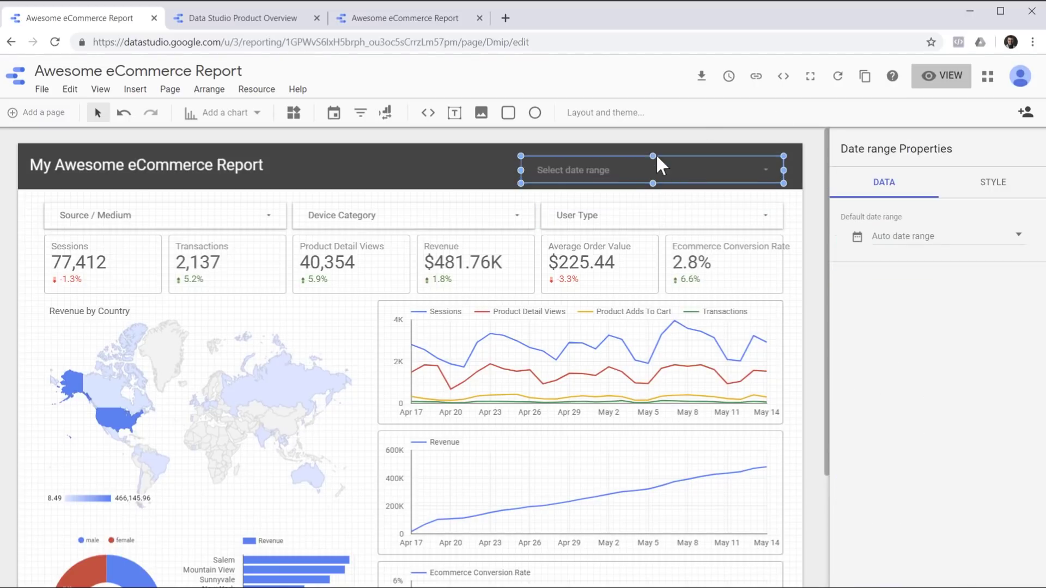
# Step: Narrow the date range control, then view the report filtered to desktop devices only
pyautogui.moveTo(521, 170); pyautogui.dragTo(543, 171)
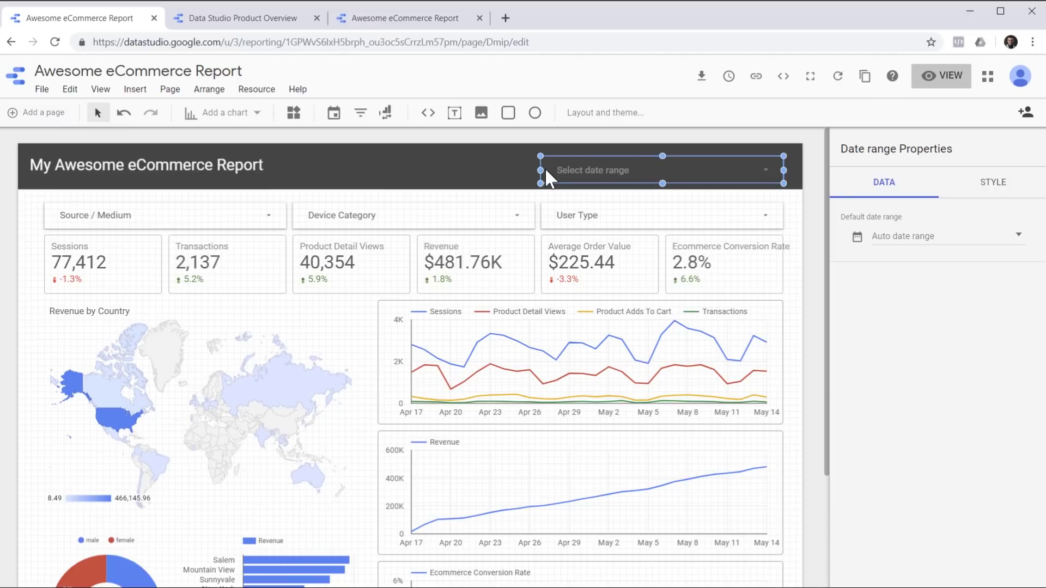
pyautogui.click(941, 75)
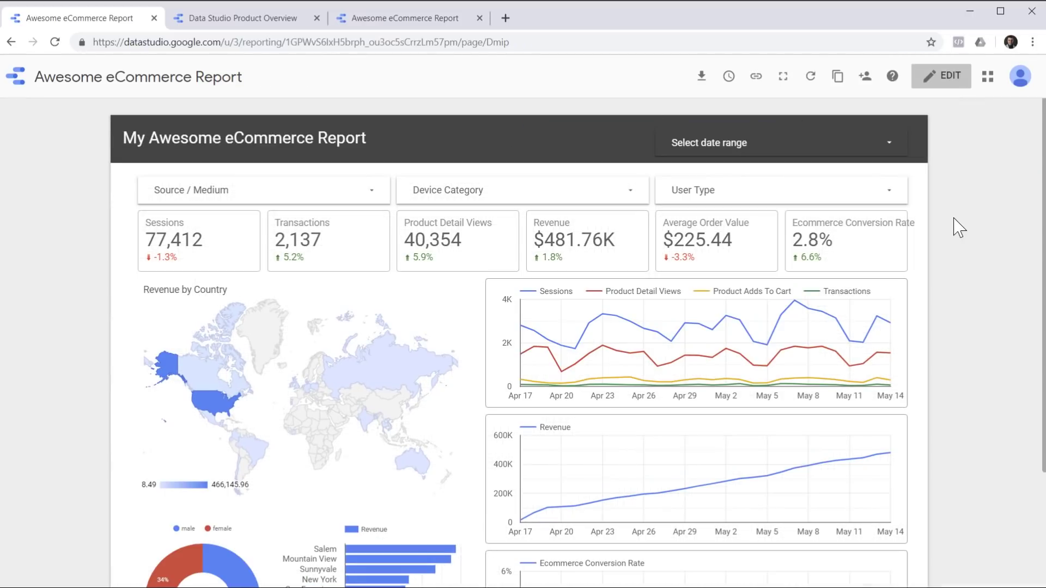
pyautogui.click(634, 202)
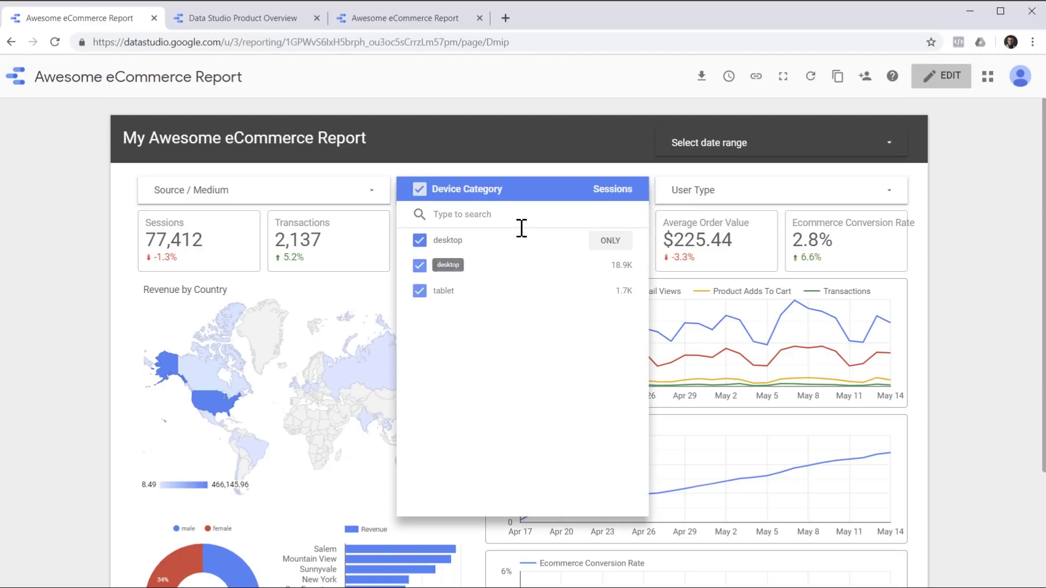
pyautogui.click(613, 243)
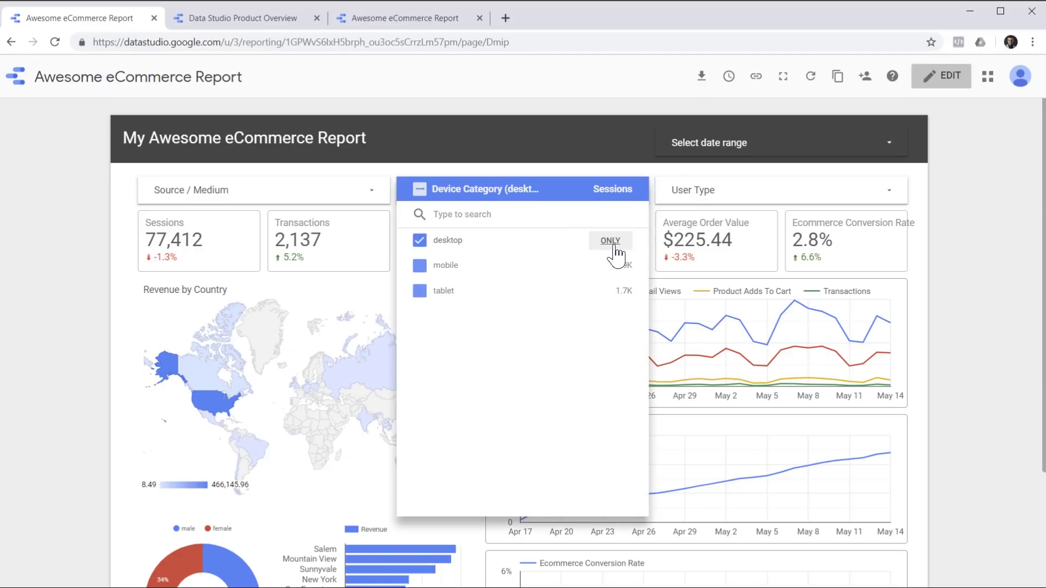
pyautogui.click(959, 264)
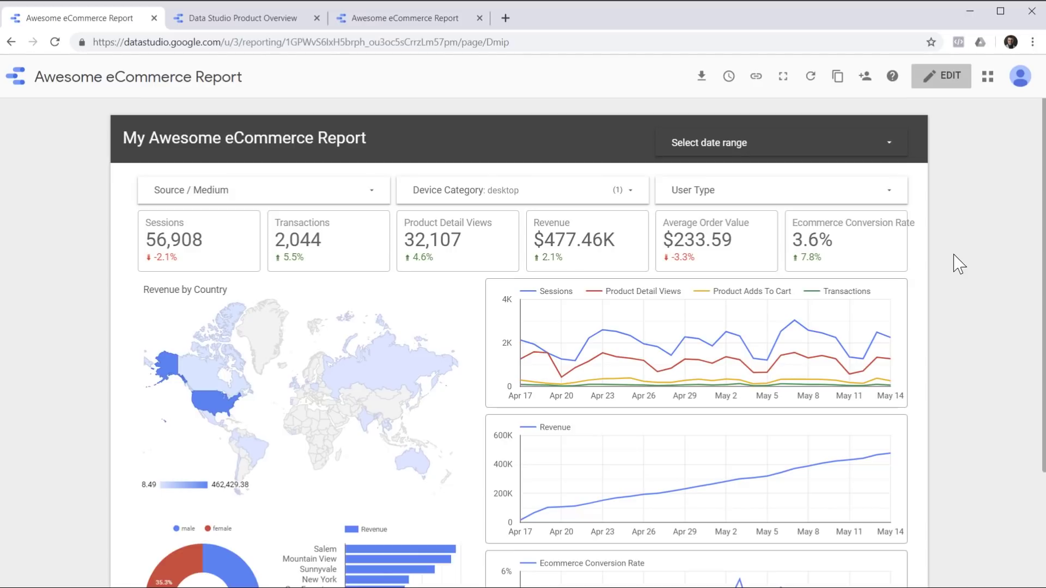
# Step: Download the desktop-filtered report as a PDF, then check email delivery Repeat options without scheduling
pyautogui.click(702, 79)
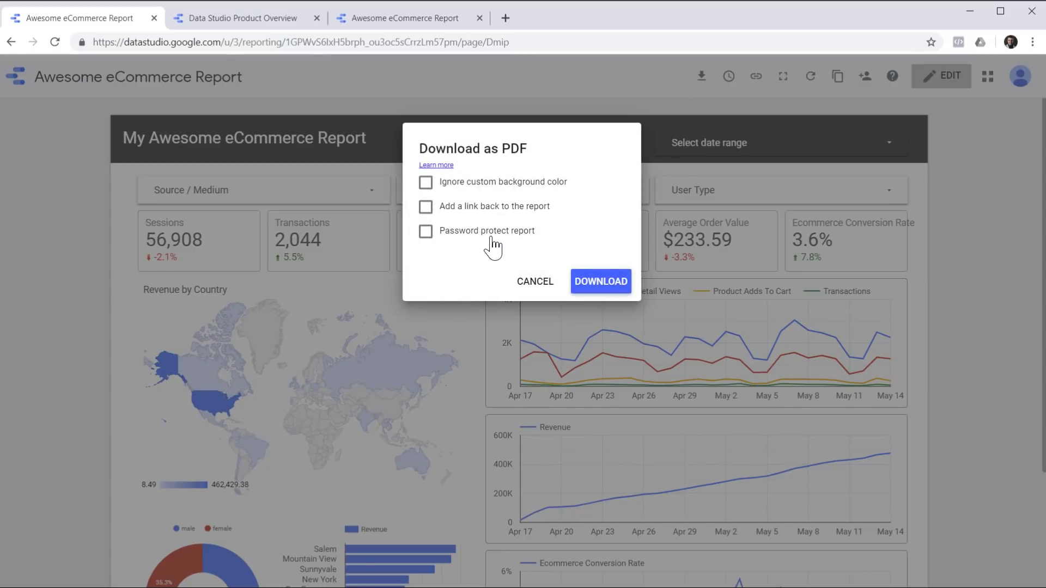
pyautogui.click(586, 290)
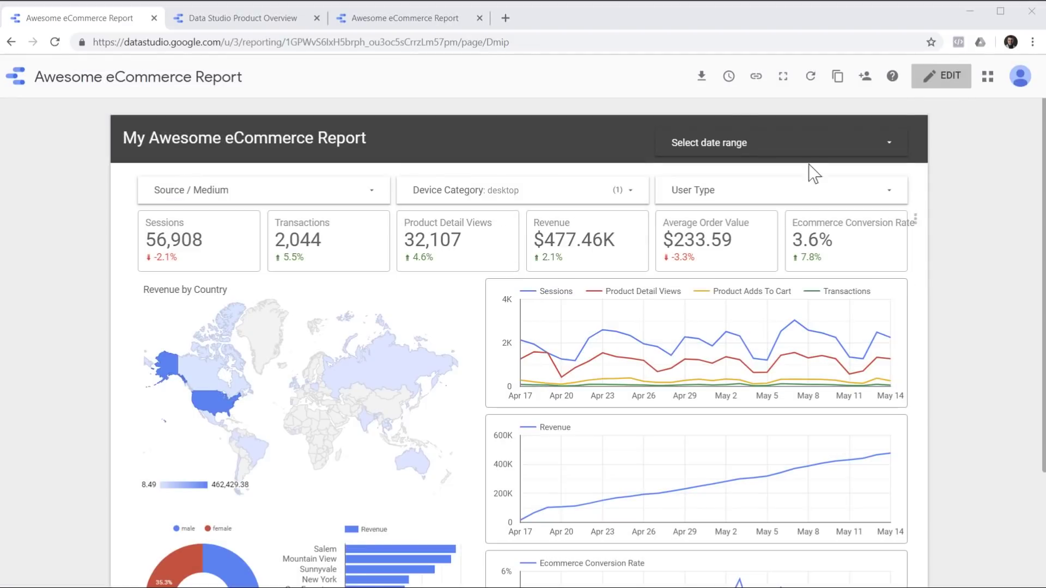
pyautogui.click(729, 81)
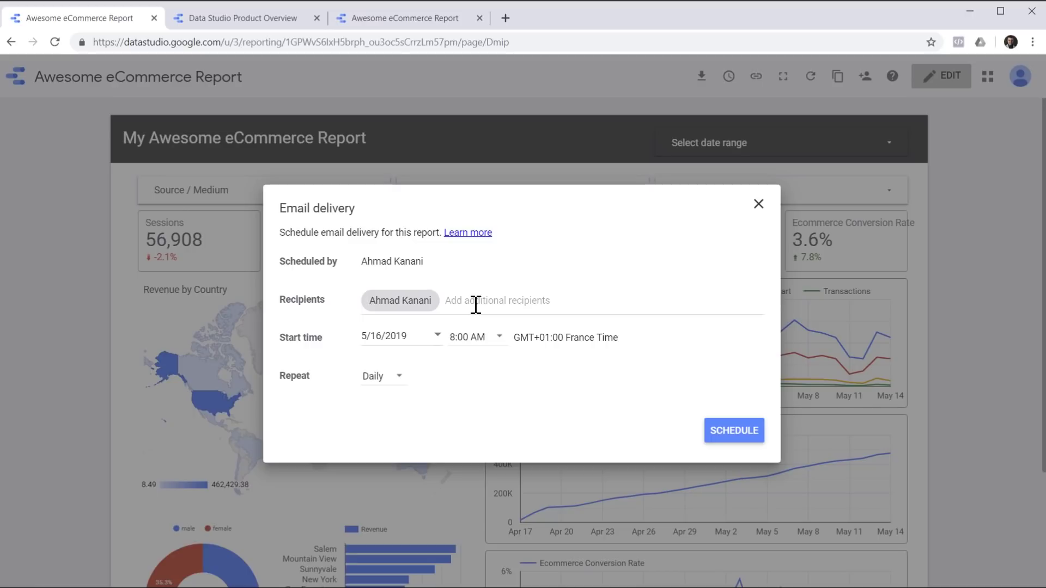
pyautogui.click(394, 384)
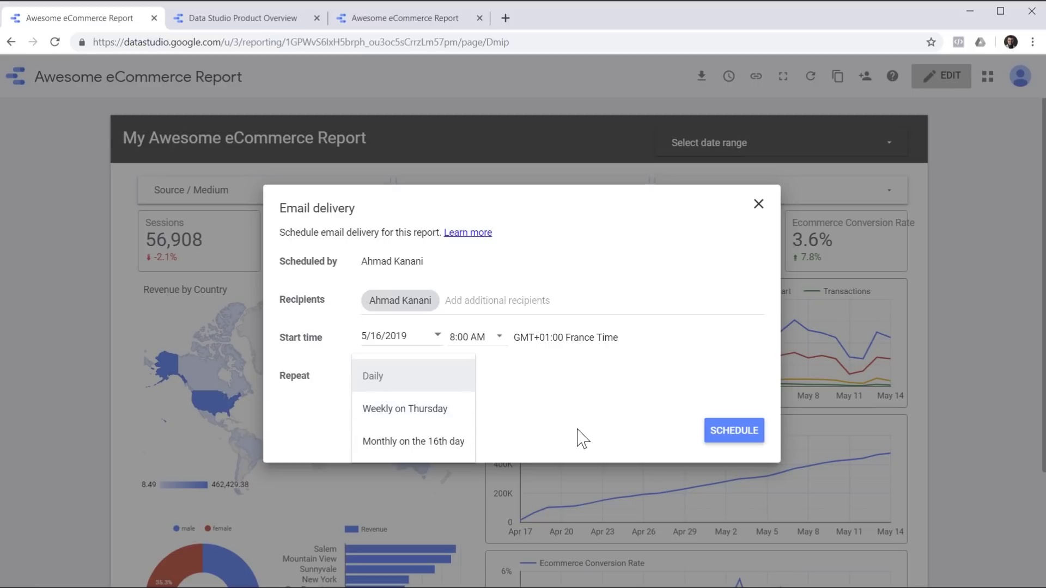
pyautogui.click(758, 204)
pyautogui.click(759, 205)
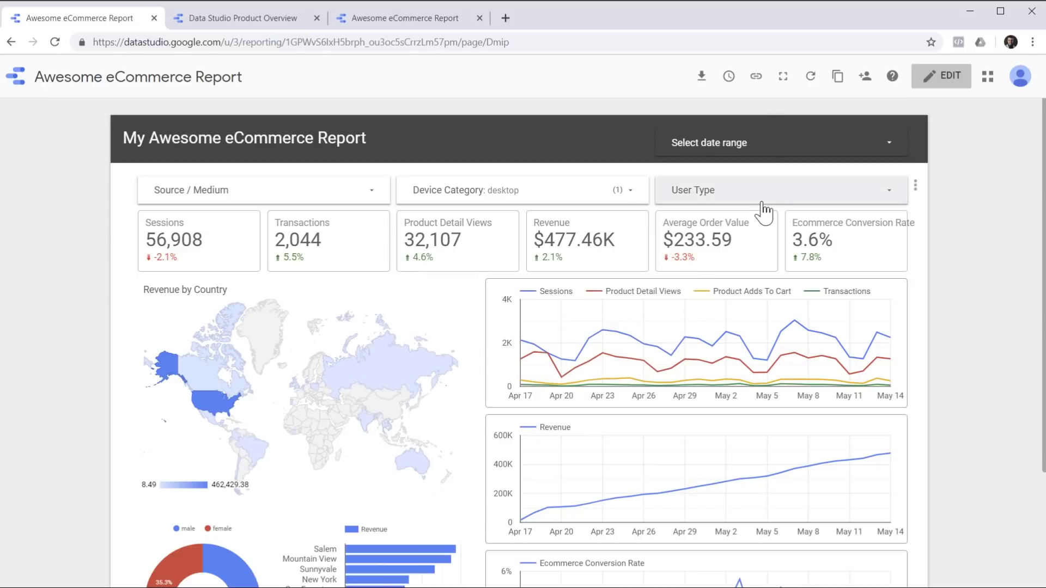
pyautogui.click(759, 85)
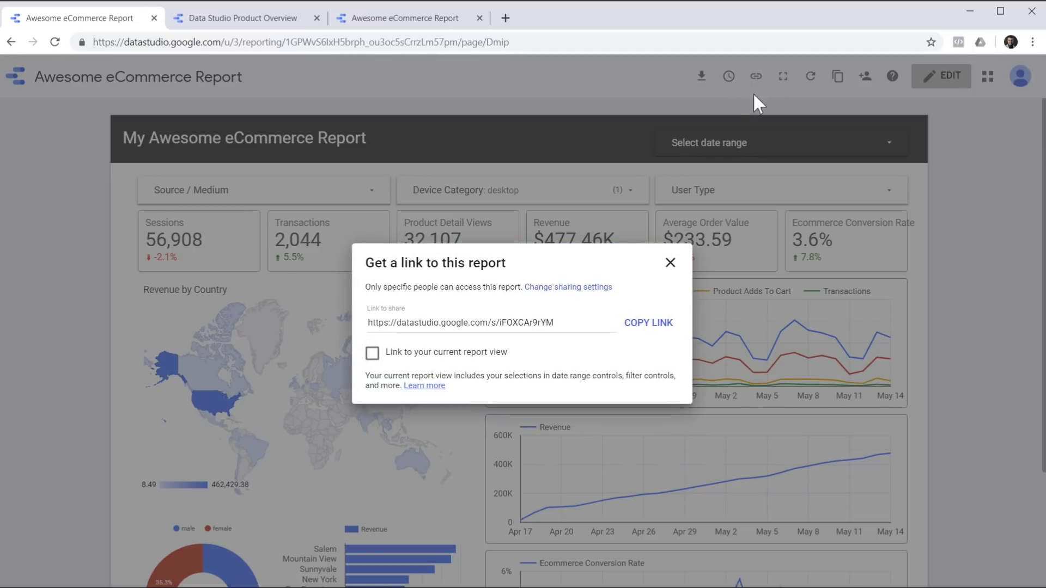
pyautogui.click(671, 263)
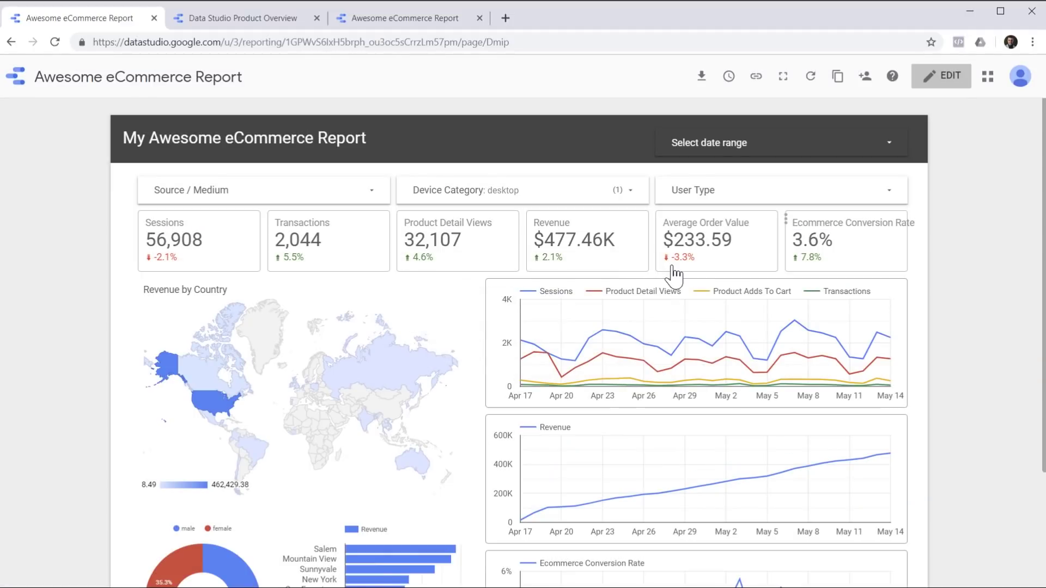
pyautogui.click(866, 77)
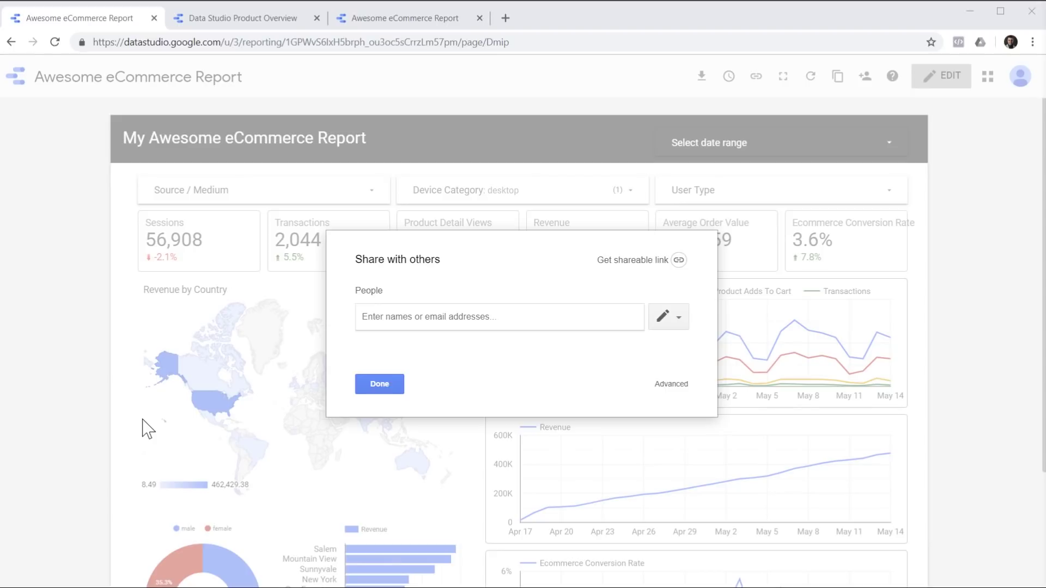
pyautogui.click(364, 388)
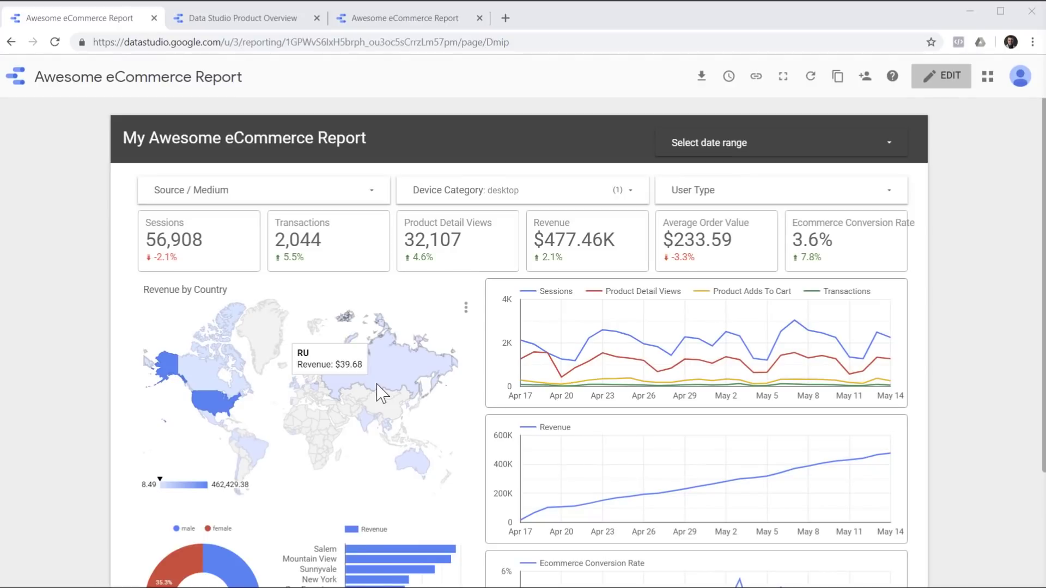